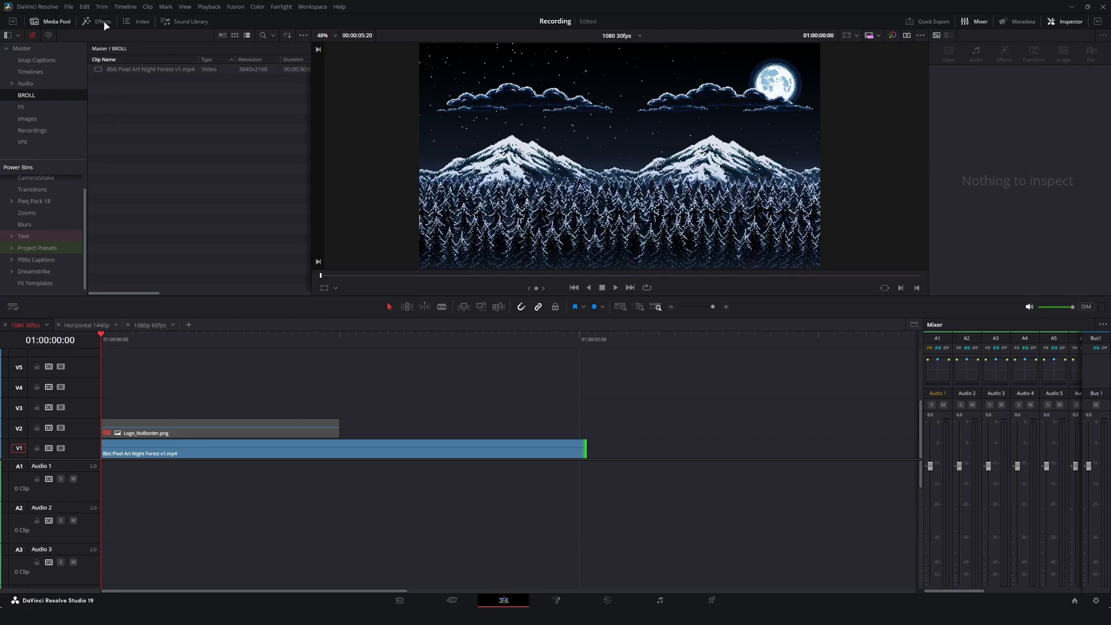
# - Add an Adjustment Clip on track V4 at the timeline start, above the logo and video, and open it in Fusion
pyautogui.click(91, 19)
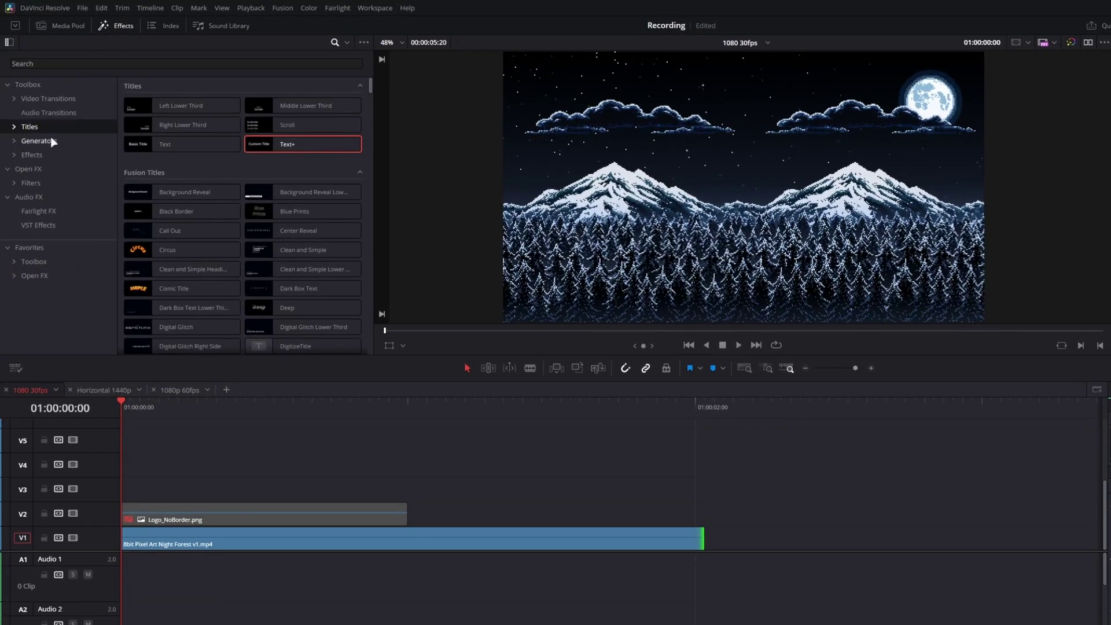
pyautogui.click(43, 146)
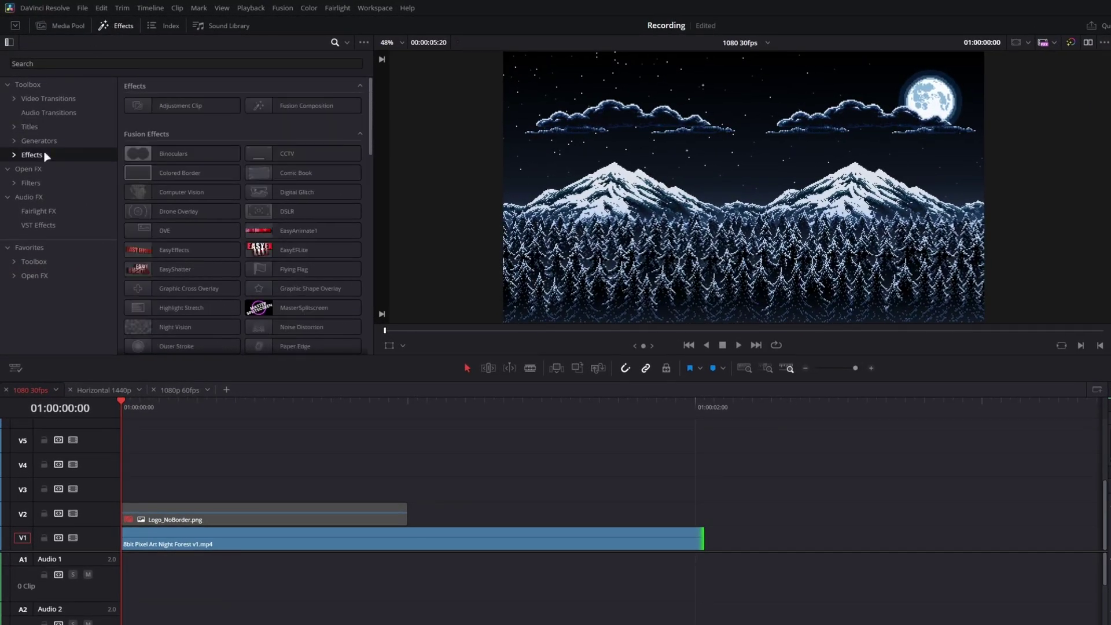
pyautogui.click(126, 108)
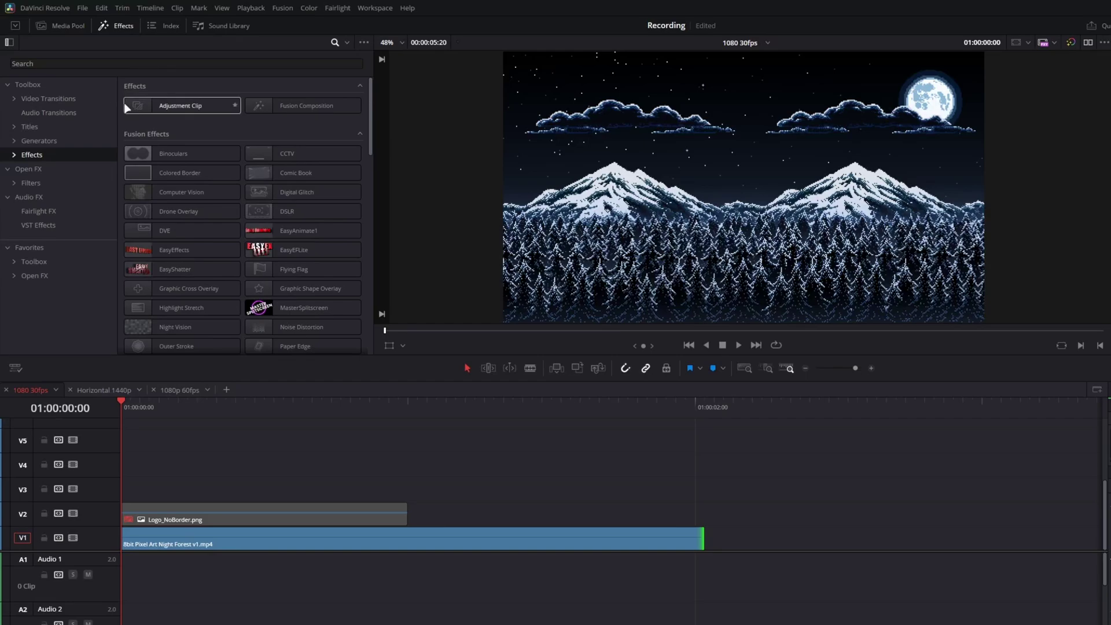
pyautogui.click(273, 110)
pyautogui.click(183, 107)
pyautogui.moveTo(177, 111); pyautogui.dragTo(118, 461)
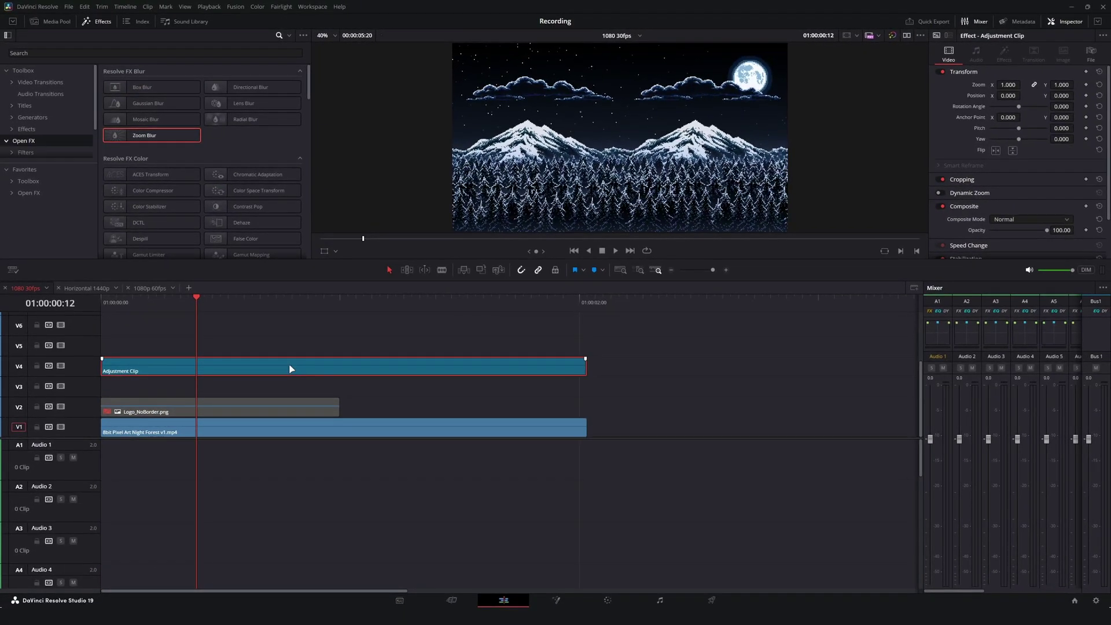
pyautogui.rightClick(291, 364)
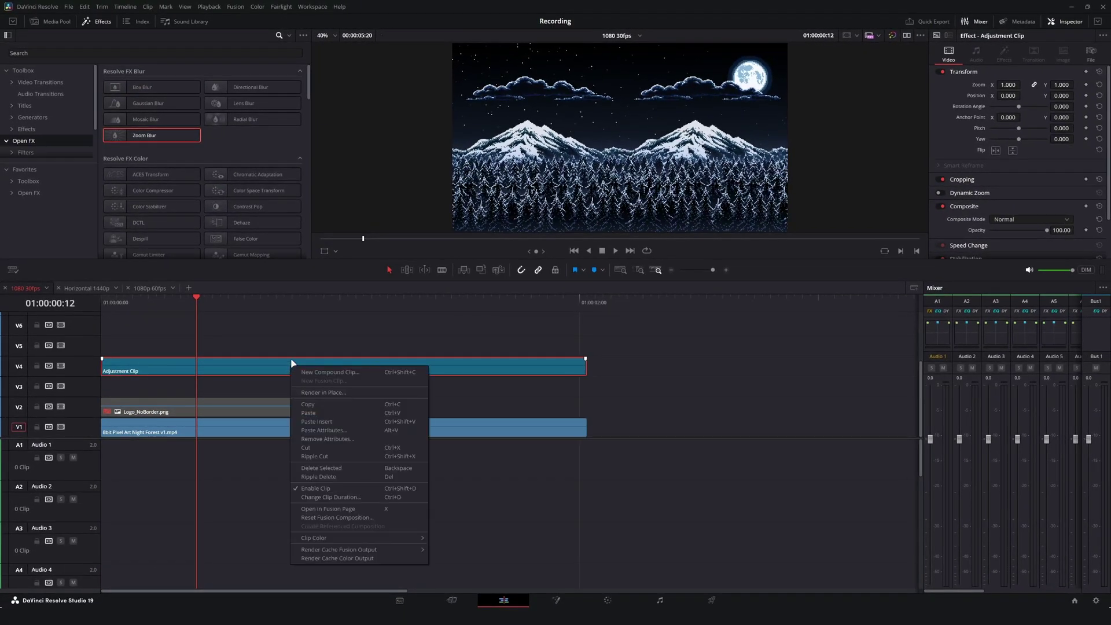
pyautogui.click(340, 508)
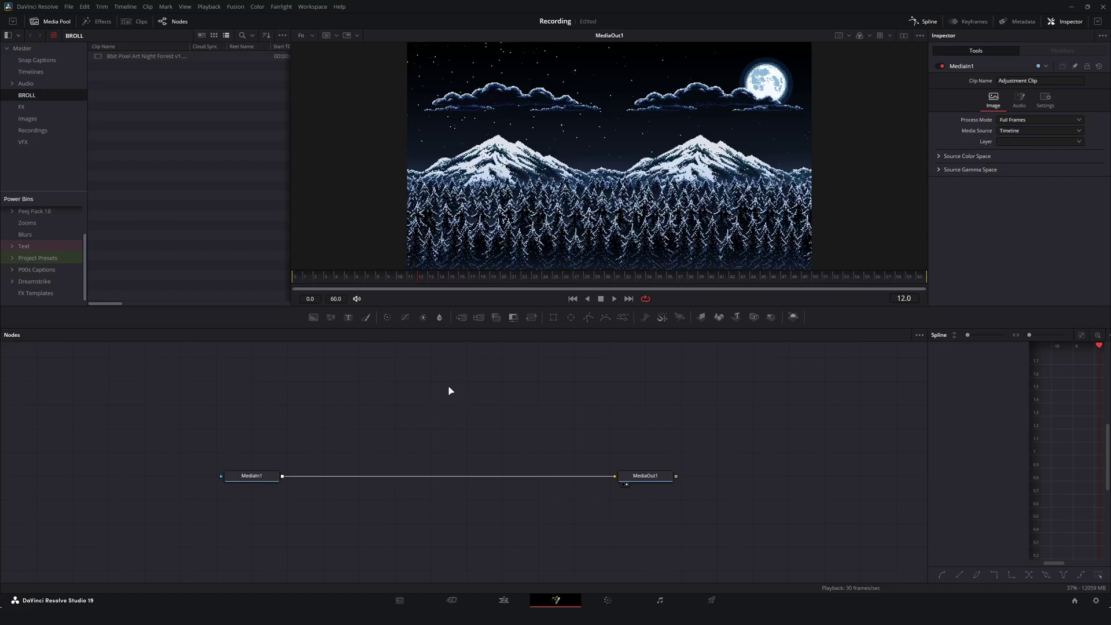
# - Add a Blur node to the composition and place it above the connection between MediaIn1 and MediaOut1
pyautogui.hotkey('ctrl', 'space')
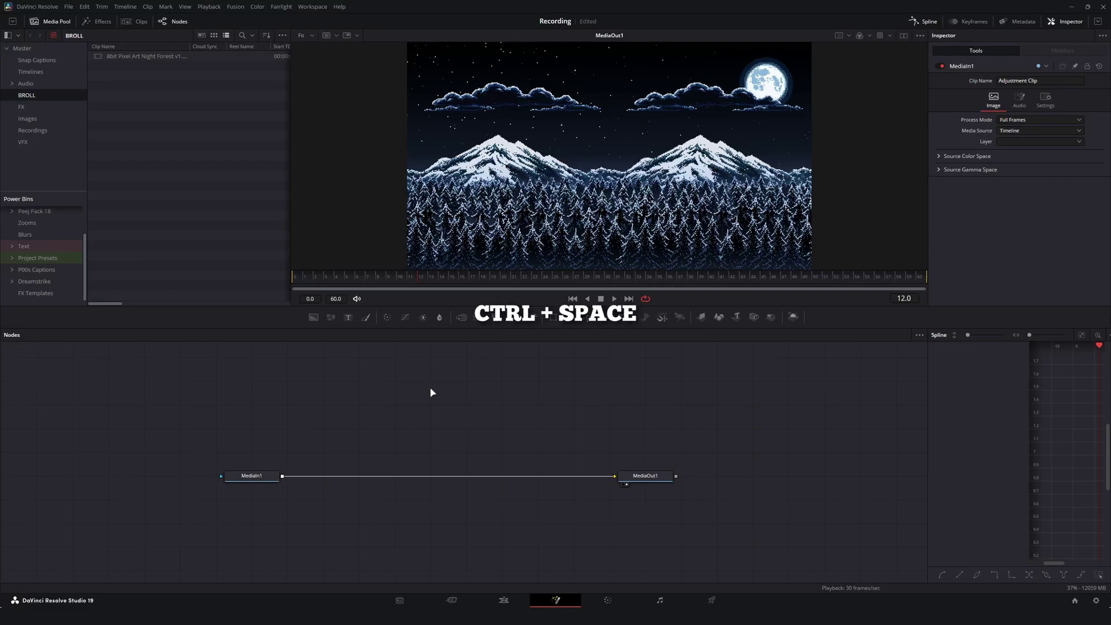
pyautogui.hotkey('ctrl', 'space')
pyautogui.write('bl')
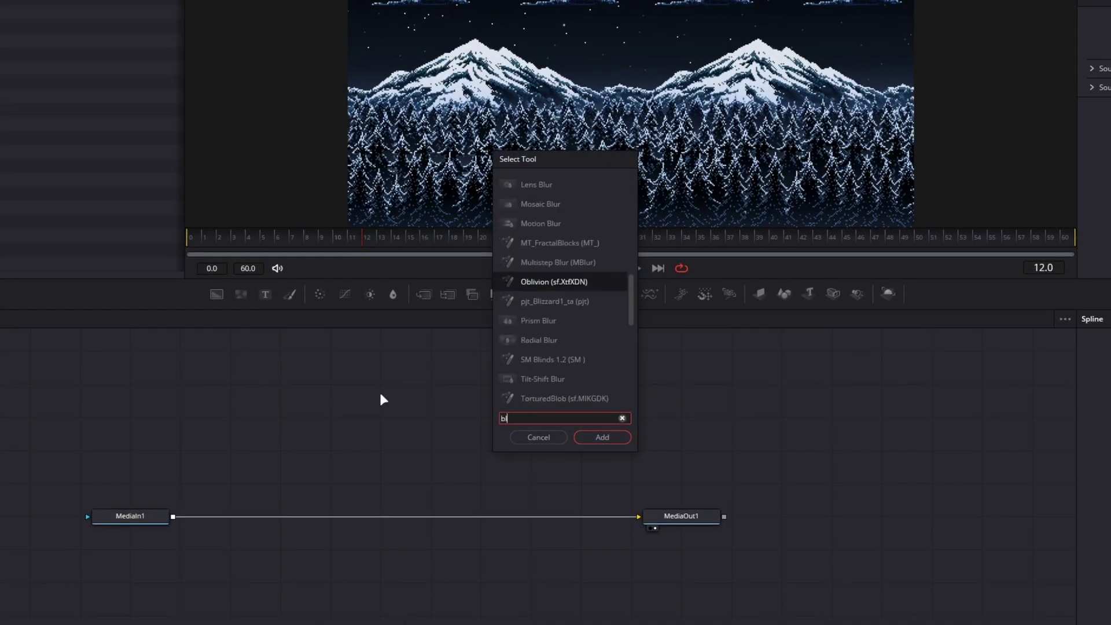
pyautogui.write('ur')
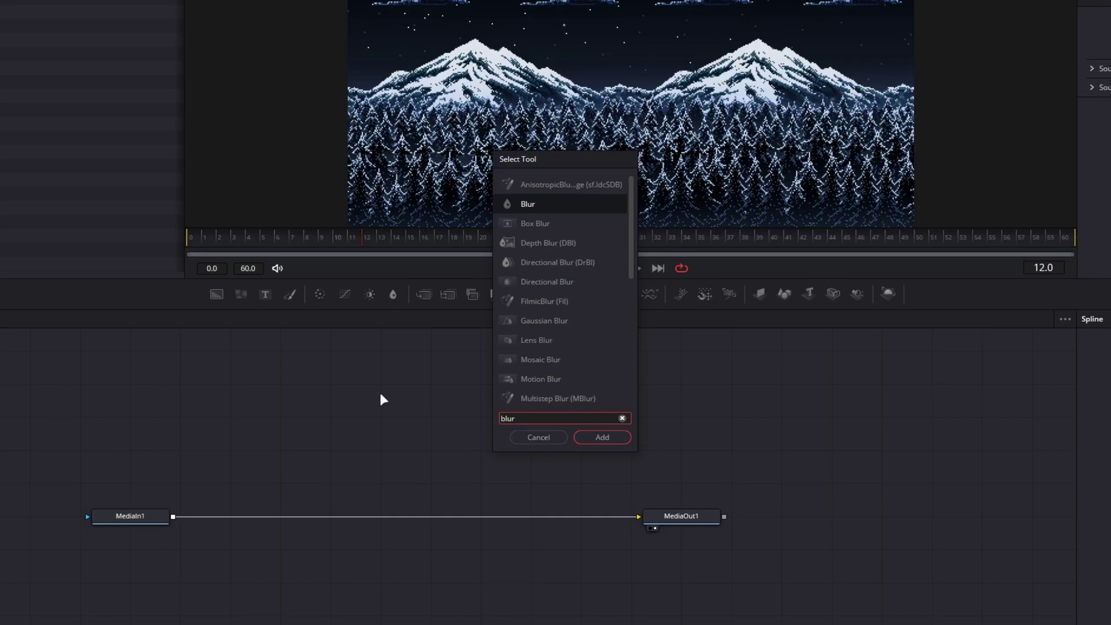
pyautogui.press('Down')
pyautogui.press('Up')
pyautogui.press('Return')
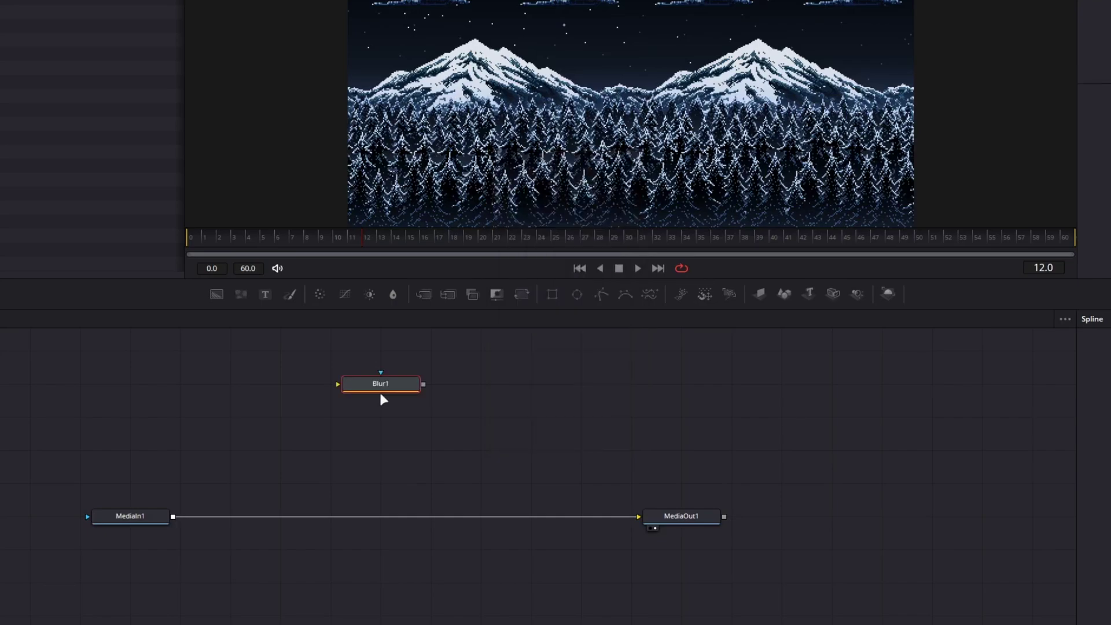
pyautogui.moveTo(402, 390); pyautogui.dragTo(388, 420)
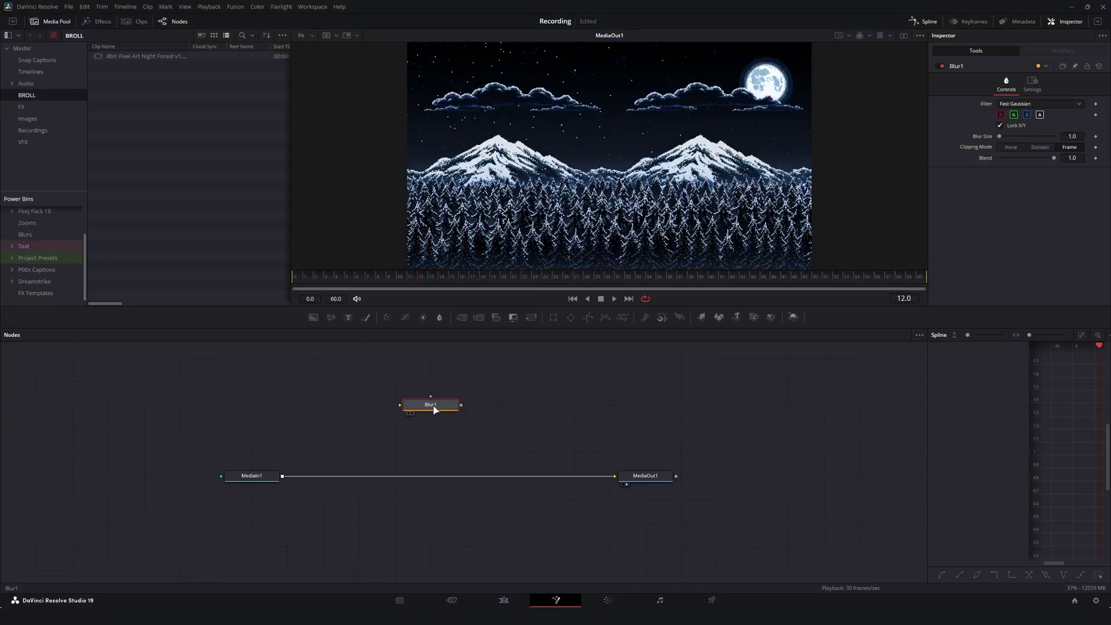
# - Feed MediaIn1 into Blur1, show Blur1 in the viewer and set its Blur Size to 15
pyautogui.moveTo(283, 477); pyautogui.dragTo(401, 405)
pyautogui.press('2')
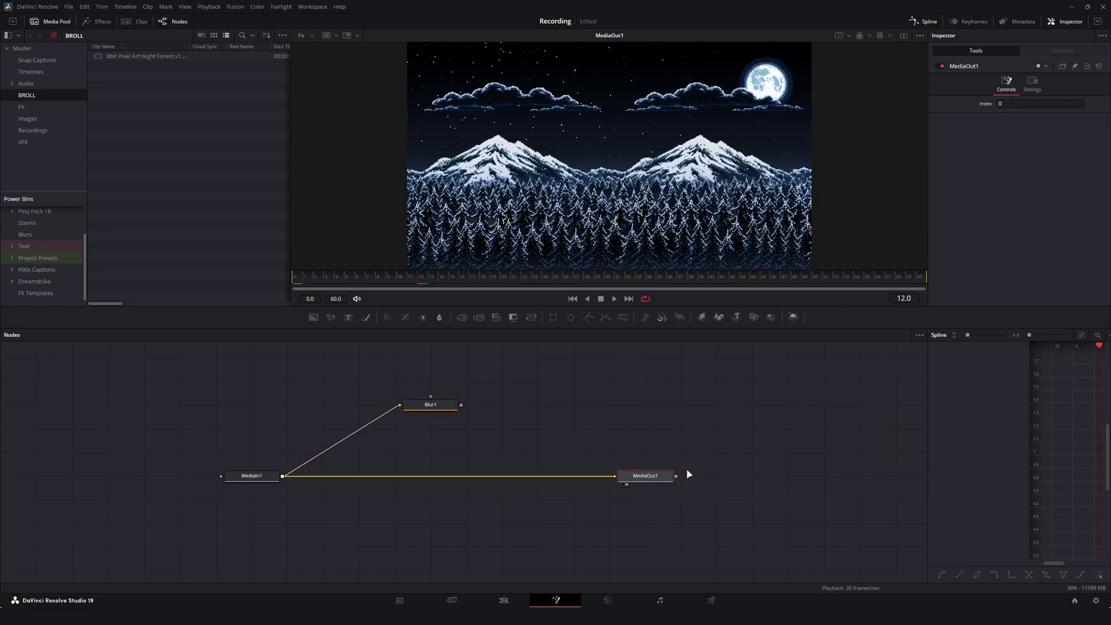
pyautogui.click(646, 477)
pyautogui.press('2')
pyautogui.press('2')
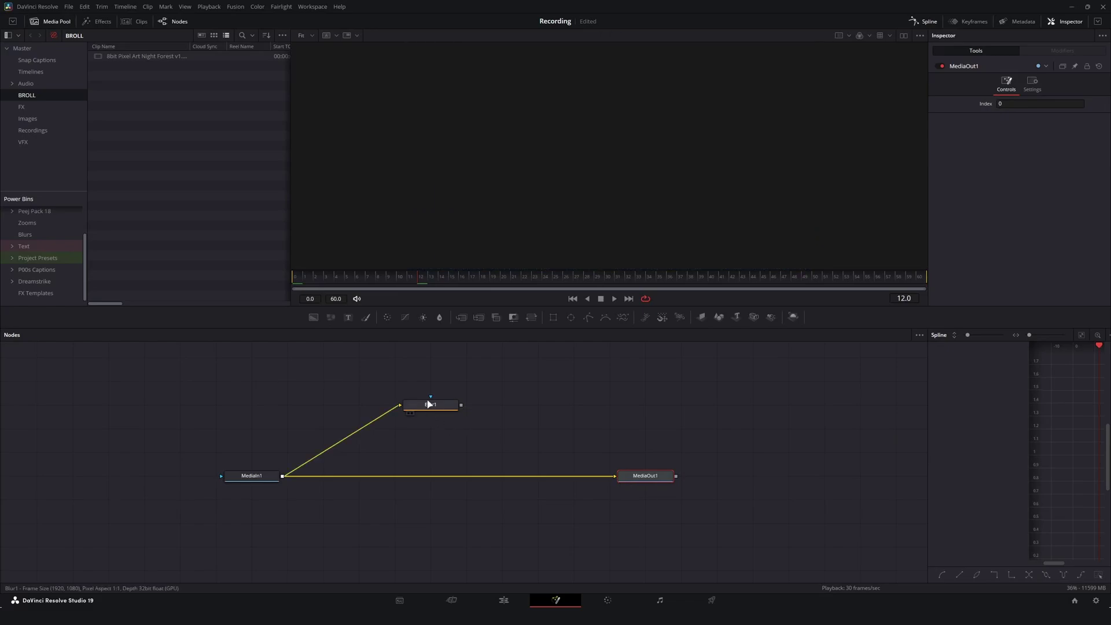
pyautogui.press('2')
pyautogui.click(429, 405)
pyautogui.press('2')
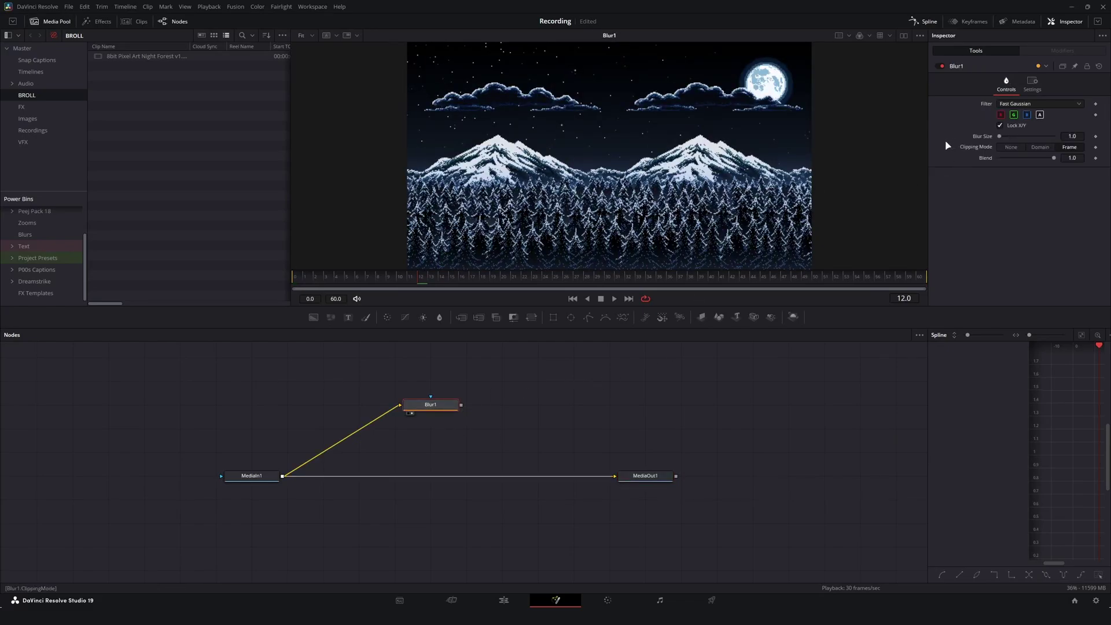
pyautogui.moveTo(1071, 137); pyautogui.dragTo(1102, 137)
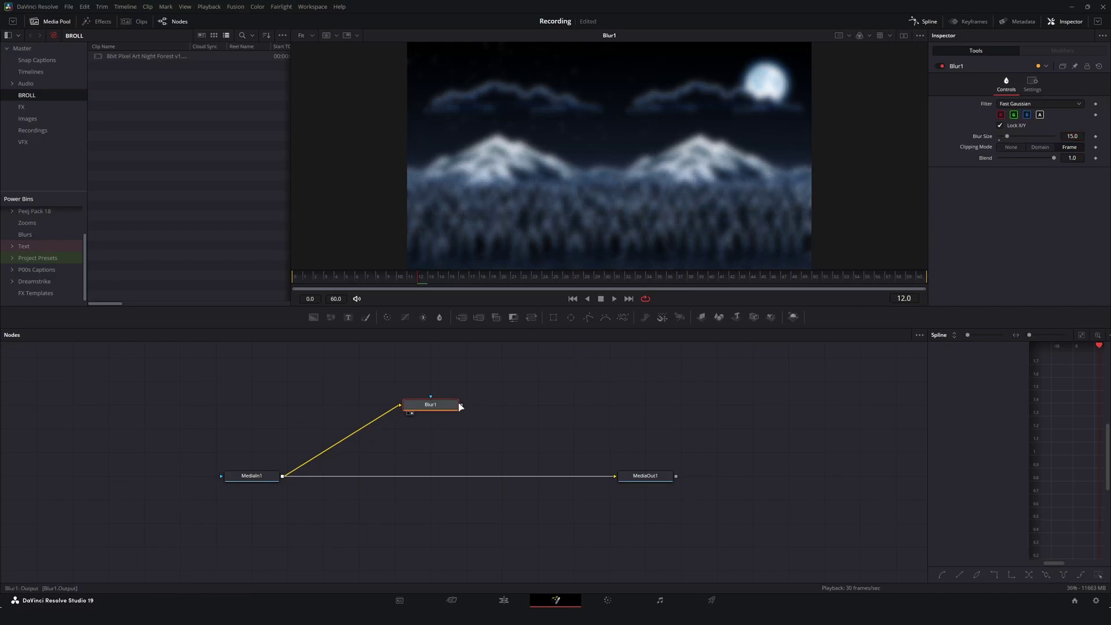
# - Try merging Blur1's output onto the MediaIn1 to MediaOut1 line, and delete the Merge node this creates
pyautogui.moveTo(462, 407)
pyautogui.mouseDown()
pyautogui.moveTo(607, 396)
pyautogui.moveTo(468, 398)
pyautogui.moveTo(465, 408)
pyautogui.mouseUp()
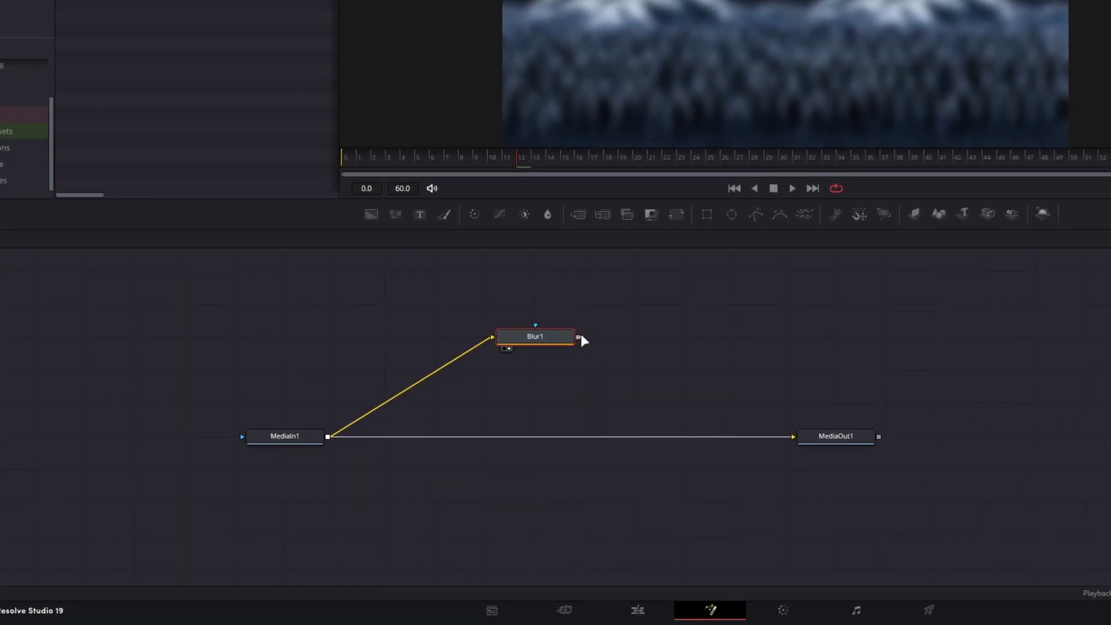
pyautogui.moveTo(578, 338); pyautogui.dragTo(329, 441)
pyautogui.moveTo(561, 437)
pyautogui.mouseDown()
pyautogui.moveTo(660, 436)
pyautogui.moveTo(574, 442)
pyautogui.mouseUp()
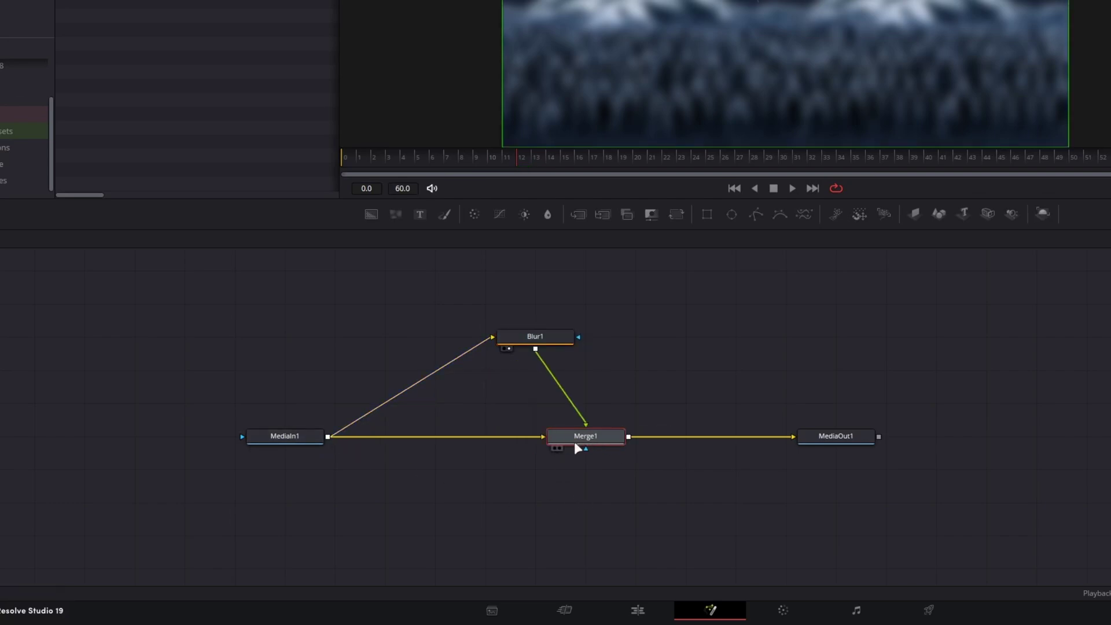
pyautogui.moveTo(696, 392); pyautogui.dragTo(577, 454)
pyautogui.press('Delete')
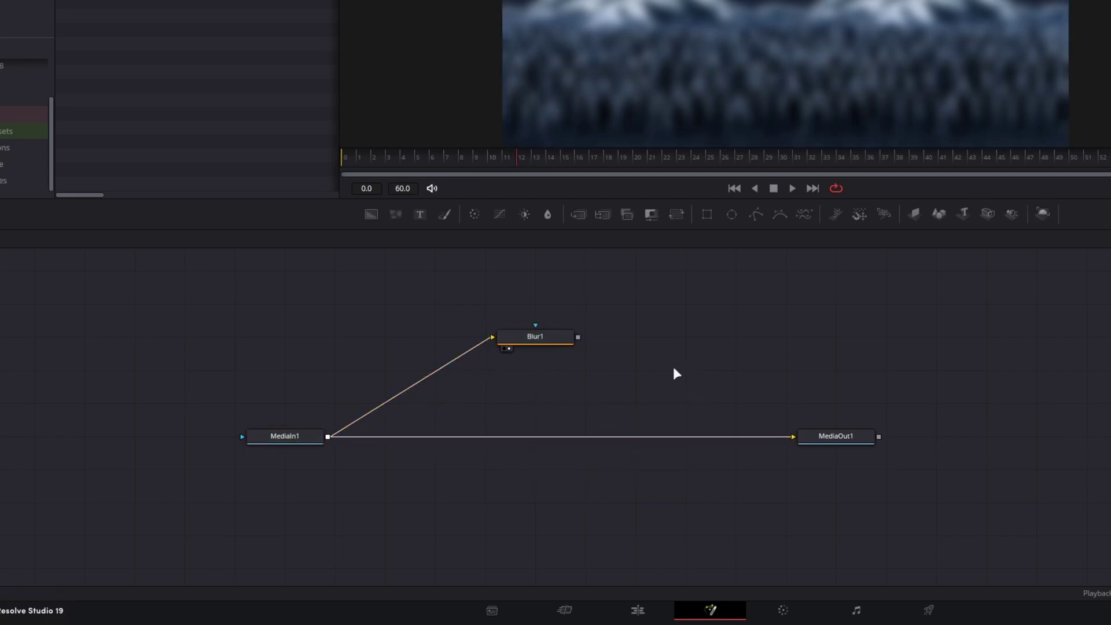
# - Add a Merge node and insert it into the connection between MediaIn1 and MediaOut1
pyautogui.hotkey('shift', 'space')
pyautogui.write('merge')
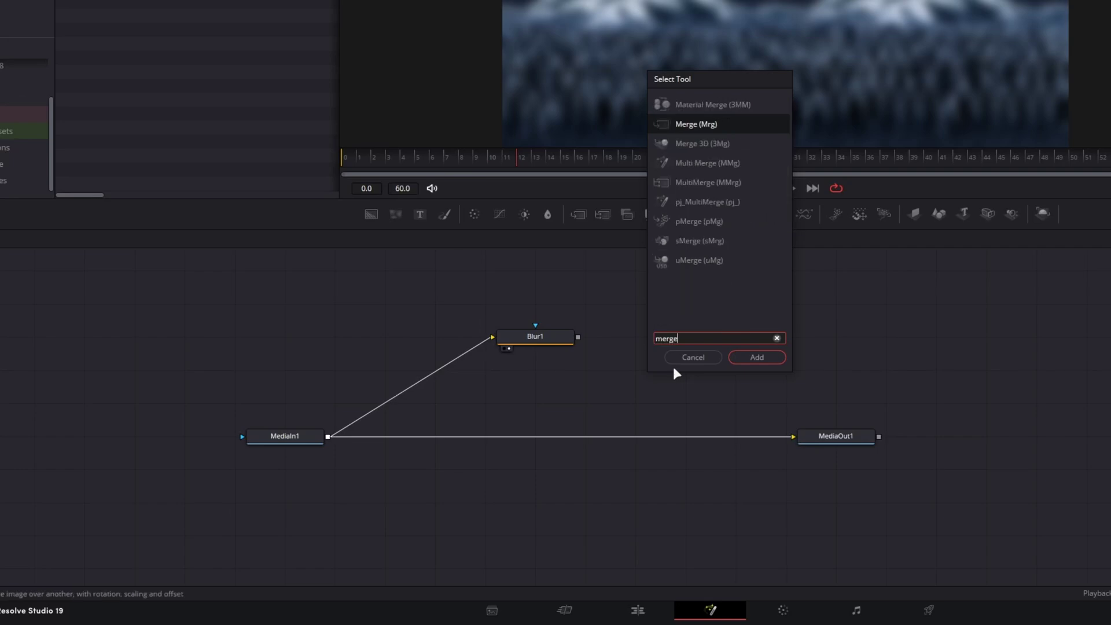
pyautogui.press('Return')
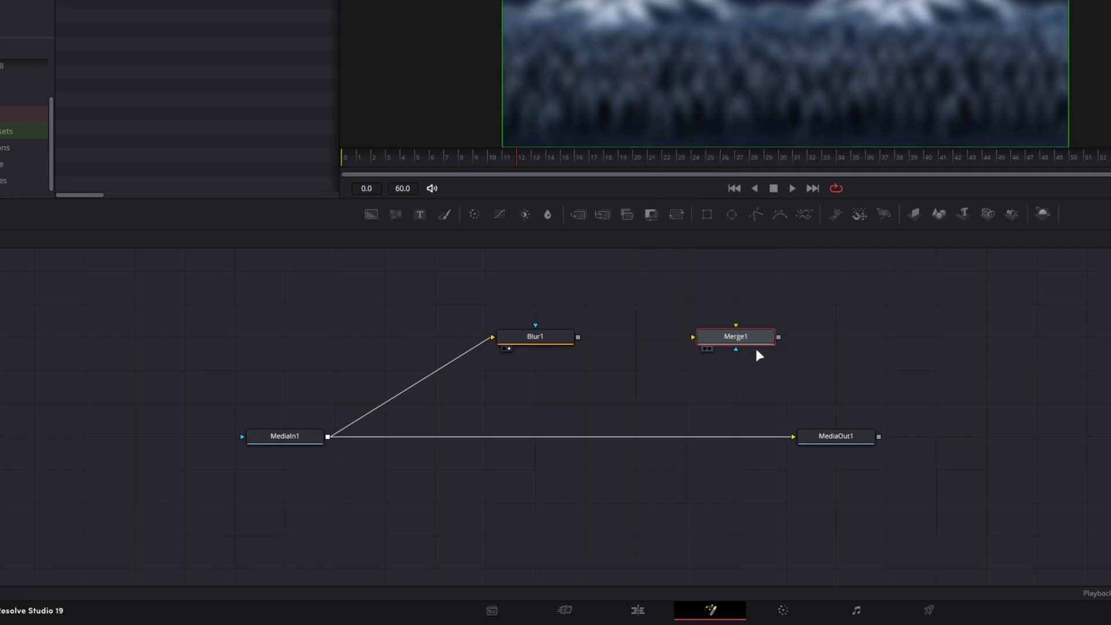
pyautogui.moveTo(741, 339); pyautogui.dragTo(539, 436)
pyautogui.moveTo(298, 440)
pyautogui.mouseDown()
pyautogui.moveTo(297, 425)
pyautogui.moveTo(297, 449)
pyautogui.mouseUp()
pyautogui.moveTo(498, 444); pyautogui.dragTo(548, 445)
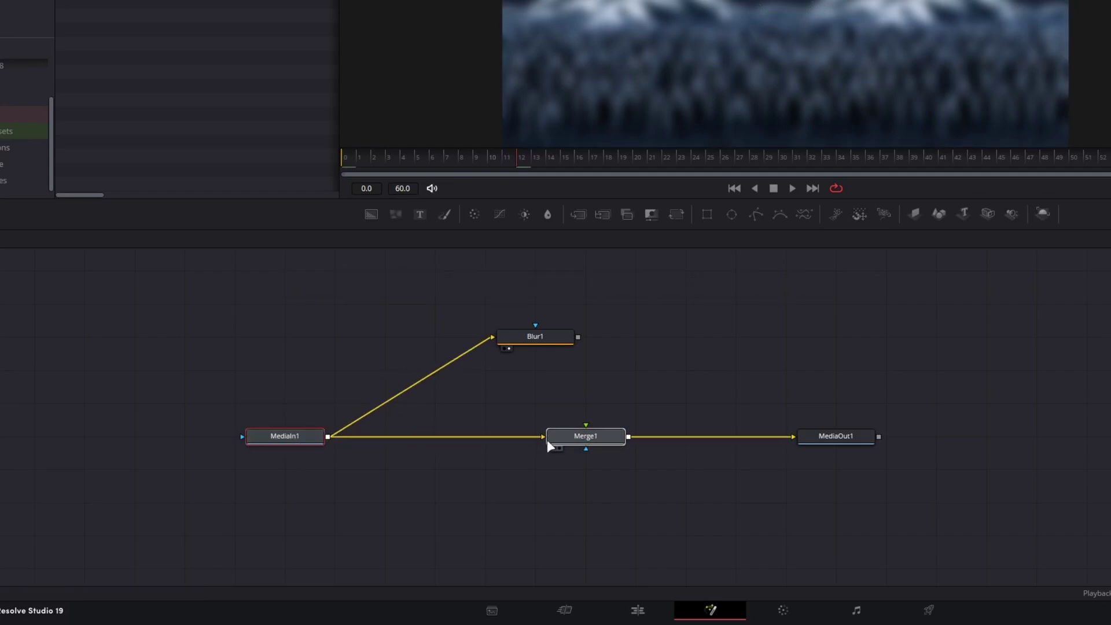
# - Connect Blur1's output to Merge1's foreground input, align Blur1 directly above Merge1 and show MediaOut1 in the viewer
pyautogui.moveTo(549, 341); pyautogui.dragTo(586, 427)
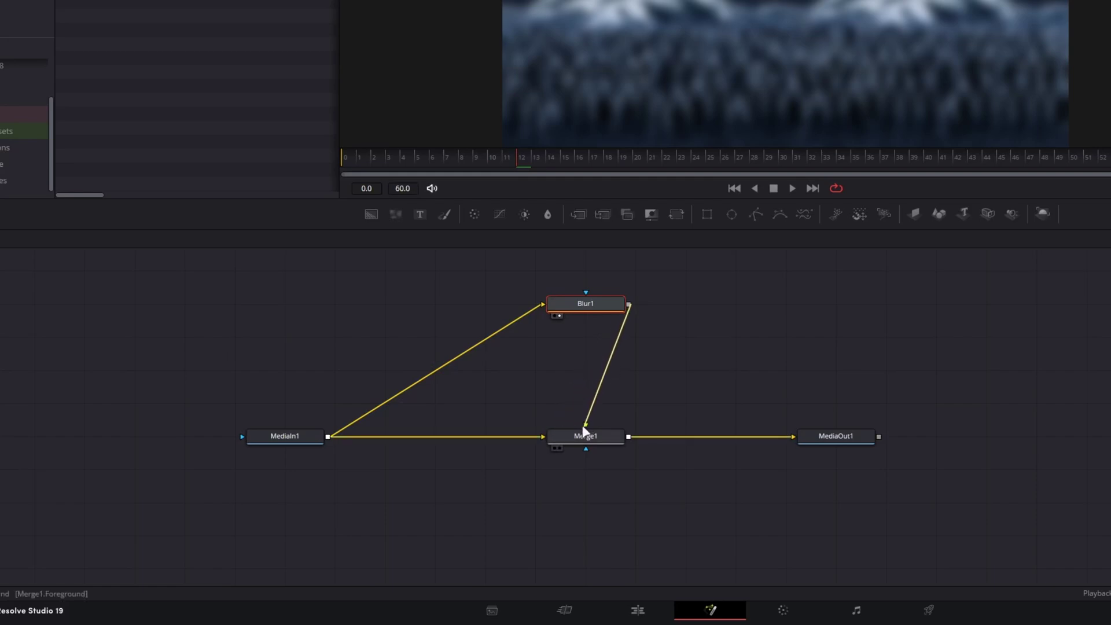
pyautogui.moveTo(609, 307); pyautogui.dragTo(609, 340)
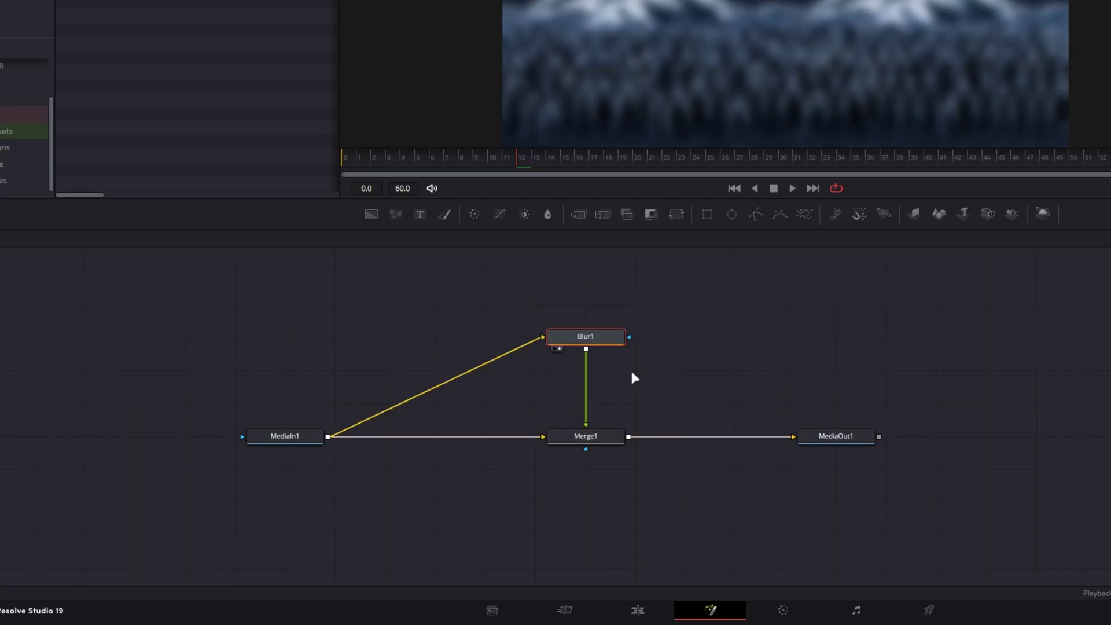
pyautogui.click(822, 437)
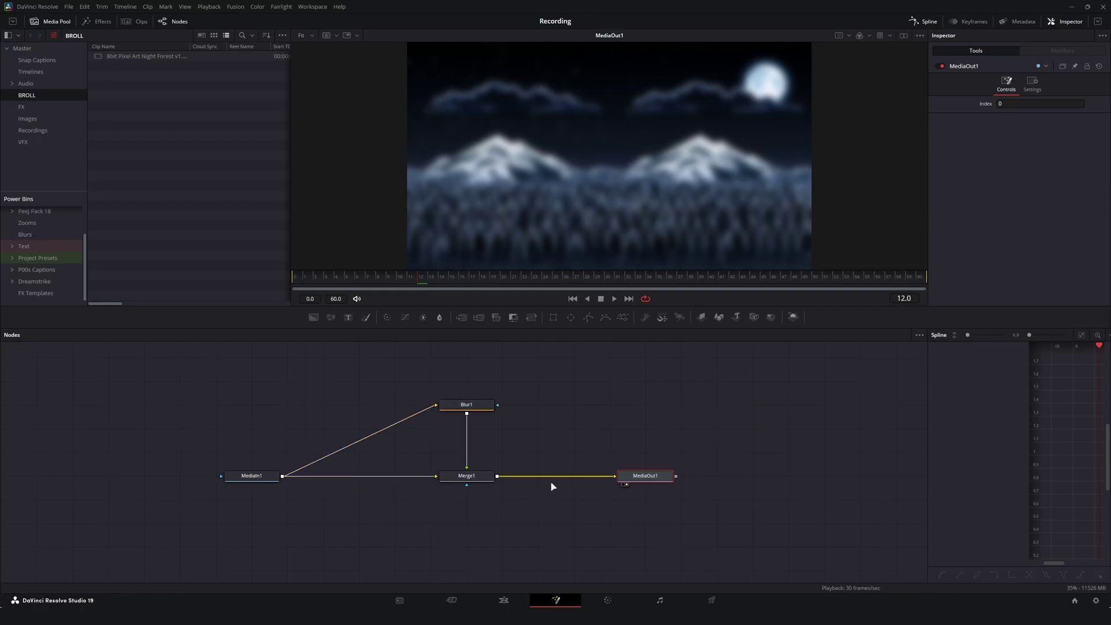
# - Add a Rectangle mask and connect it to Merge1's mask input so the blur is limited to the rectangle
pyautogui.click(562, 428)
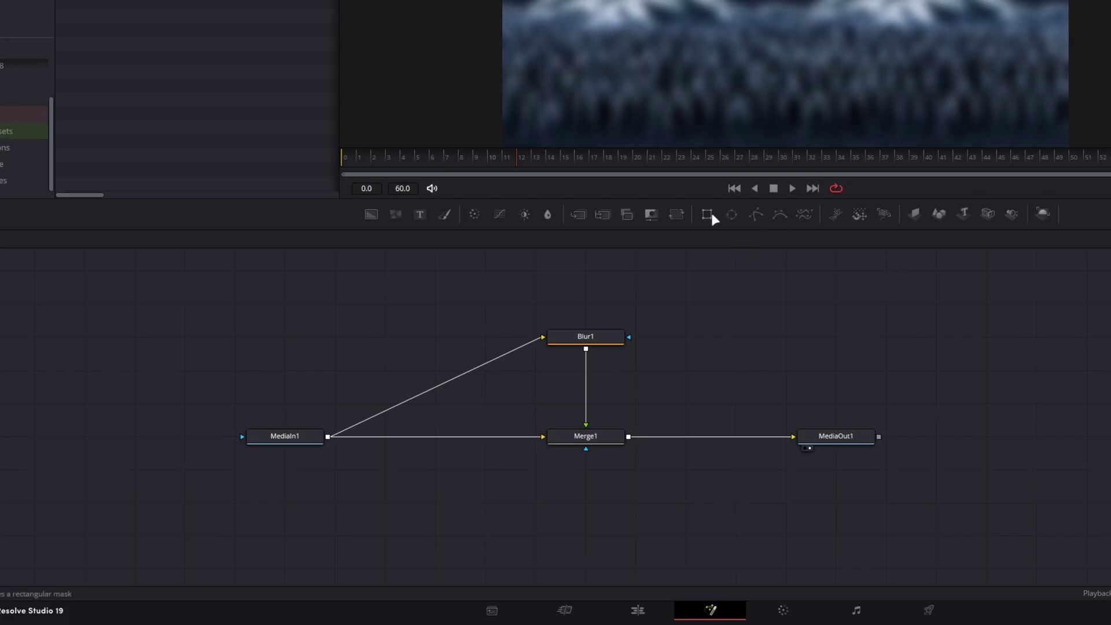
pyautogui.click(708, 214)
pyautogui.moveTo(788, 311); pyautogui.dragTo(586, 447)
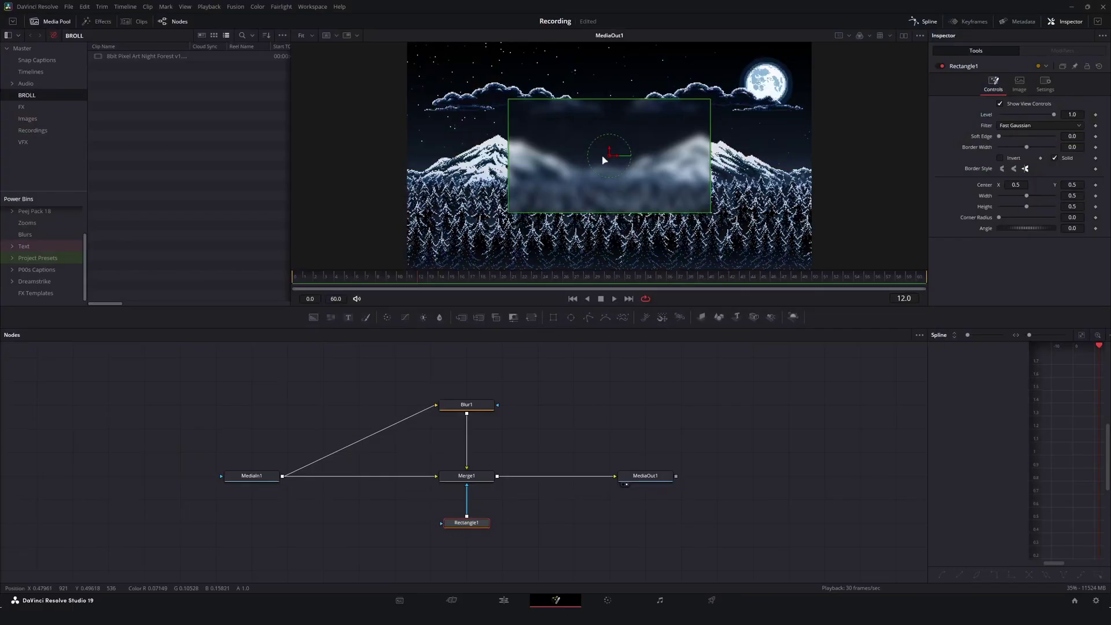
# - Try moving the rectangle mask lower in the frame and reset its Center to 0.5, 0.5
pyautogui.moveTo(604, 160)
pyautogui.mouseDown()
pyautogui.moveTo(671, 162)
pyautogui.moveTo(571, 155)
pyautogui.moveTo(609, 144)
pyautogui.moveTo(613, 157)
pyautogui.mouseUp()
pyautogui.hotkey('ctrl', 'z')
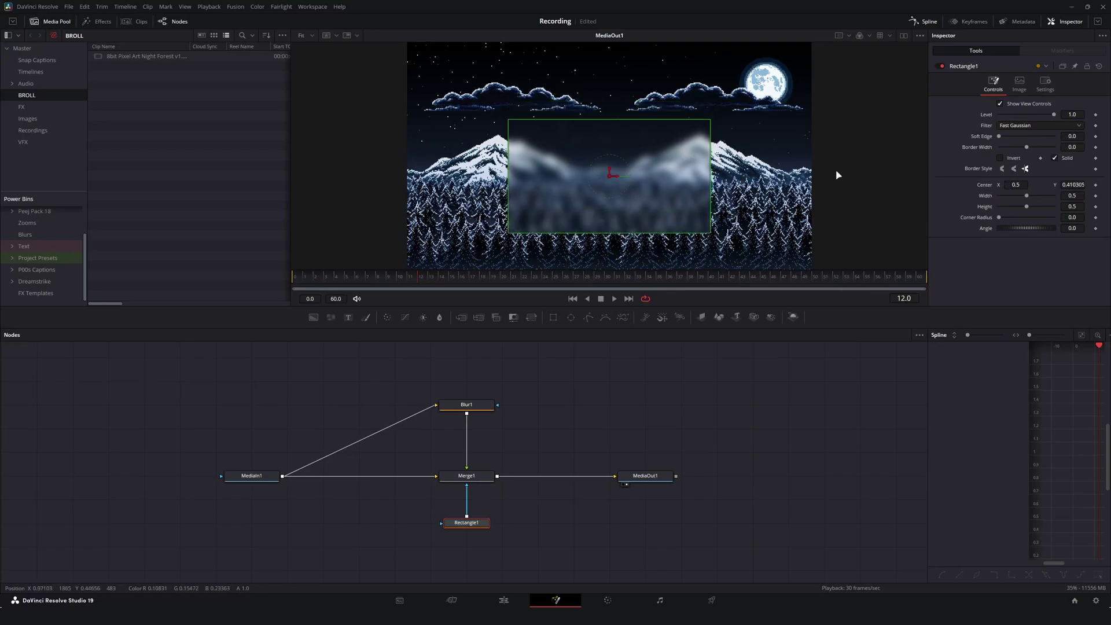
pyautogui.doubleClick(985, 185)
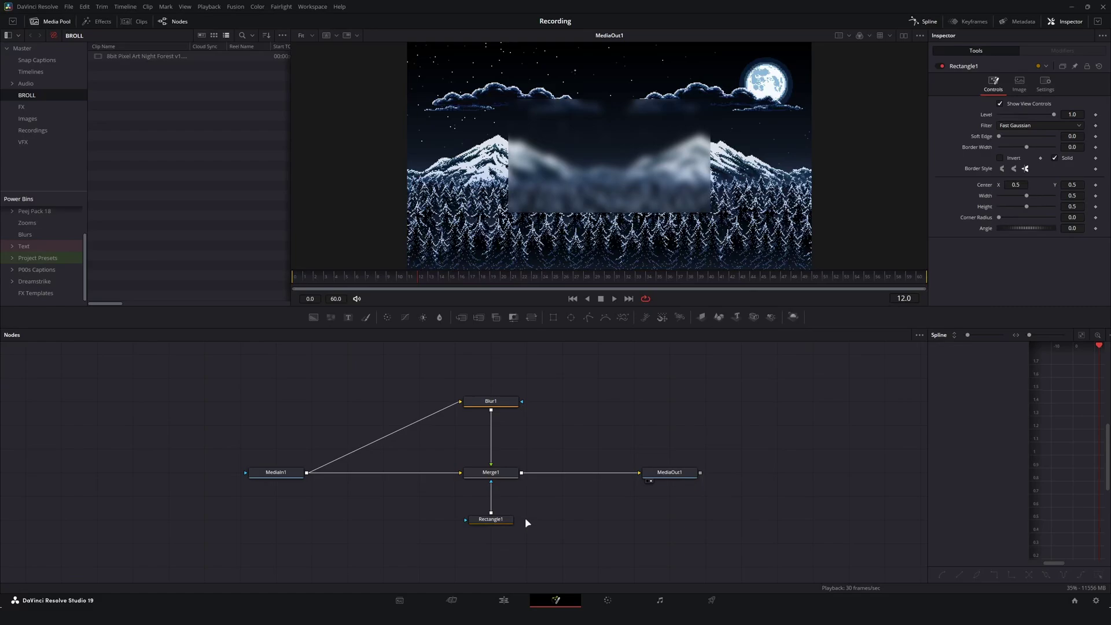
# - Move Blur1, Merge1 and Rectangle1 together farther from MediaIn1 to make room for another node
pyautogui.click(491, 519)
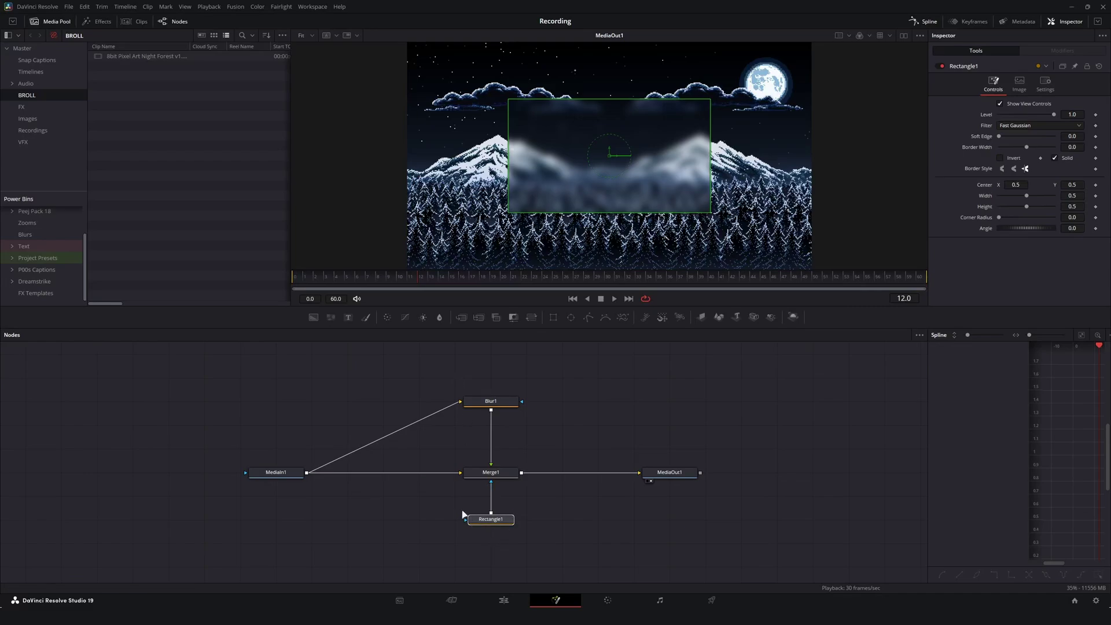
pyautogui.moveTo(424, 513); pyautogui.dragTo(577, 557)
pyautogui.click(488, 476)
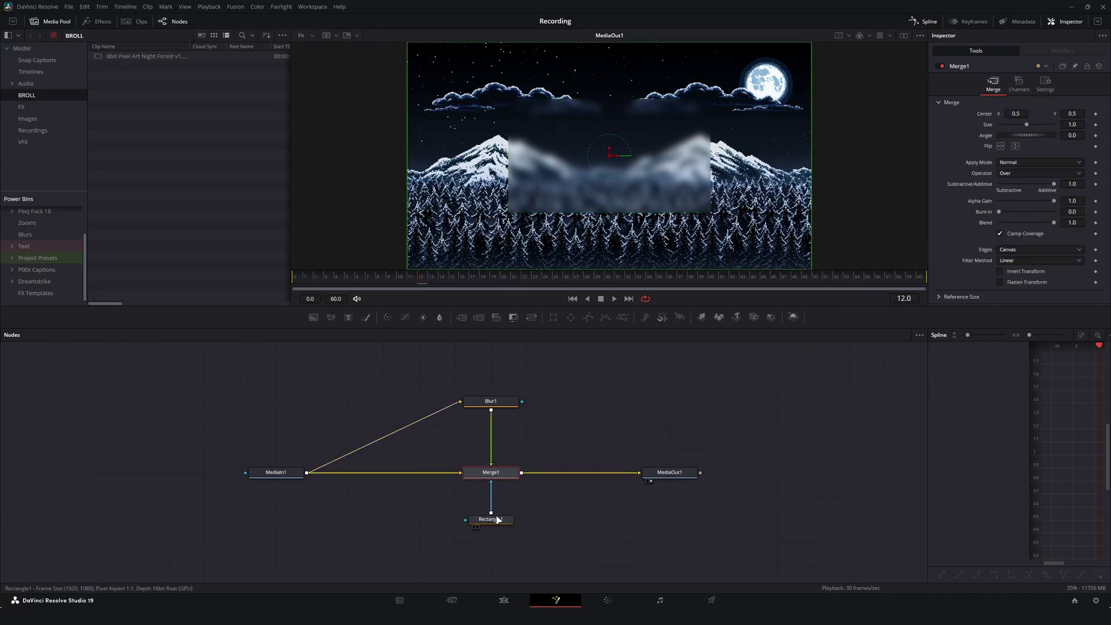
pyautogui.moveTo(479, 367); pyautogui.dragTo(531, 528)
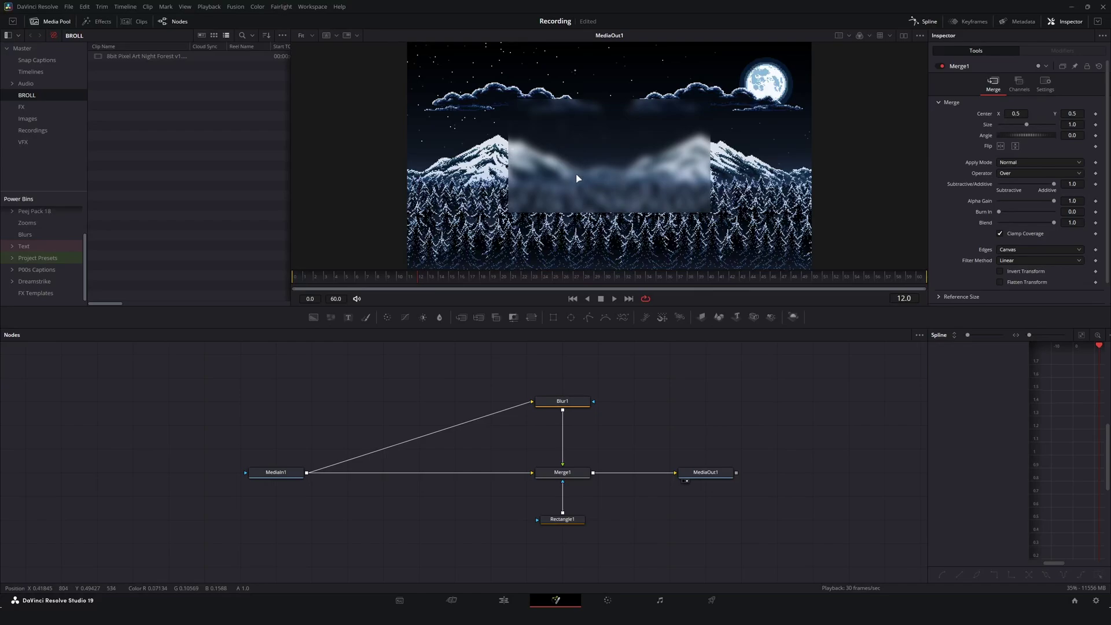
# - Add a Soft Glow node and insert it into the connection between MediaIn1 and Blur1
pyautogui.hotkey('shift', 'space')
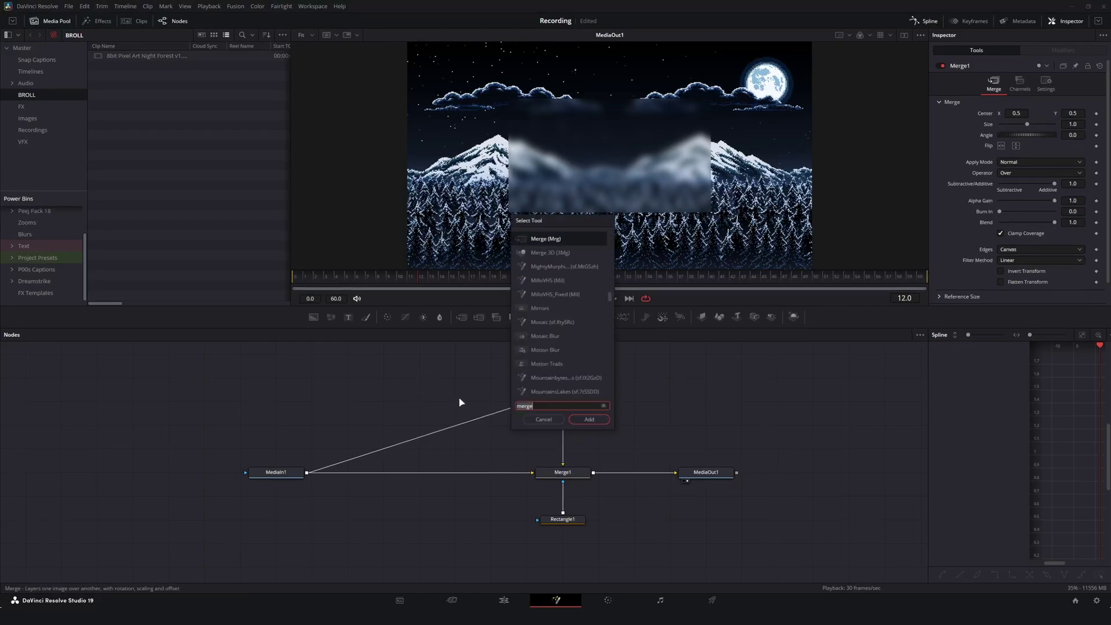
pyautogui.write('bright')
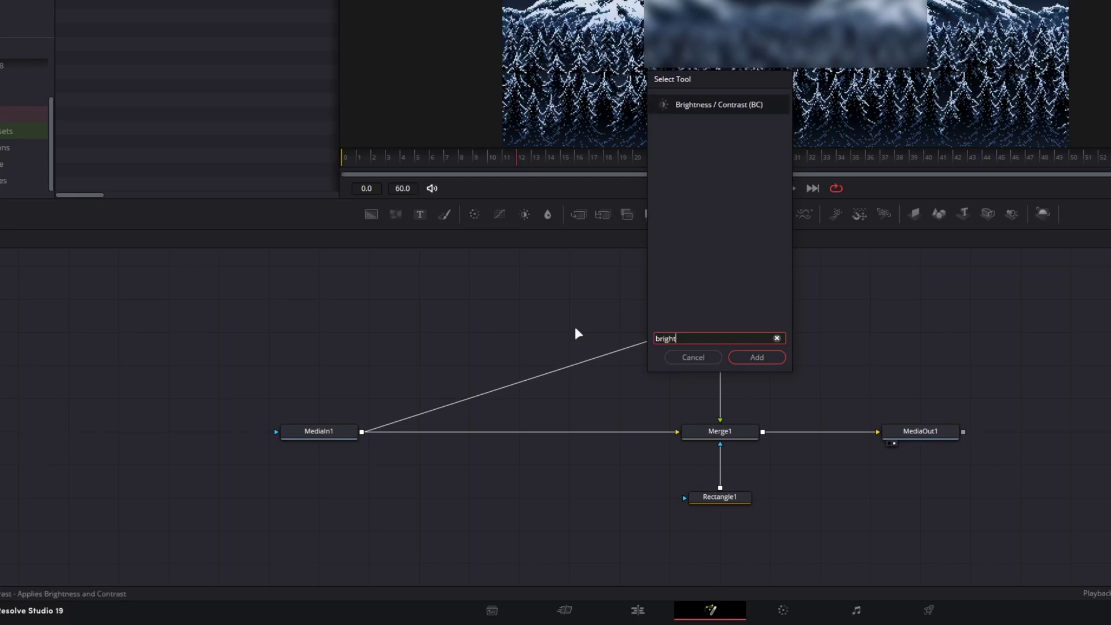
pyautogui.press('BackSpace')
pyautogui.press('BackSpace')
pyautogui.press('BackSpace')
pyautogui.press('BackSpace')
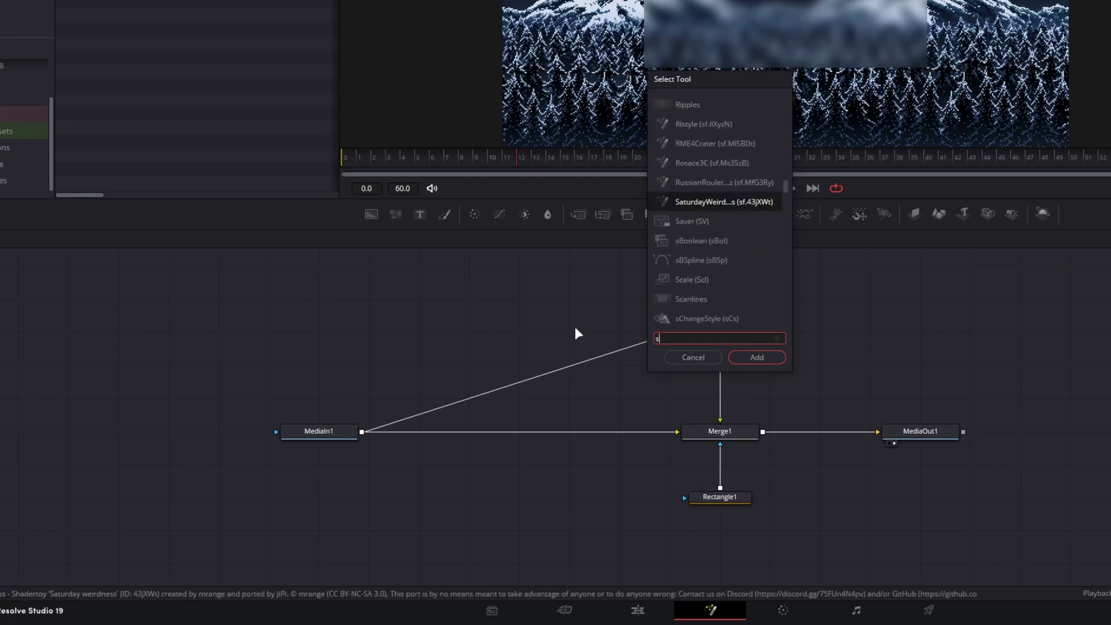
pyautogui.write('oft')
pyautogui.press('Return')
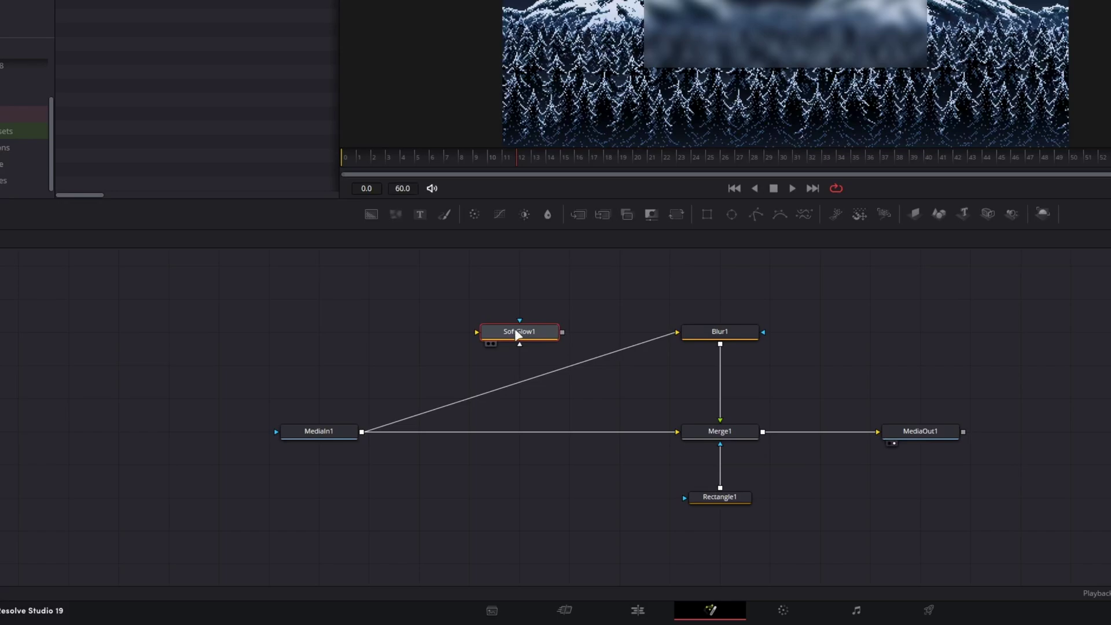
pyautogui.moveTo(516, 334); pyautogui.dragTo(568, 372)
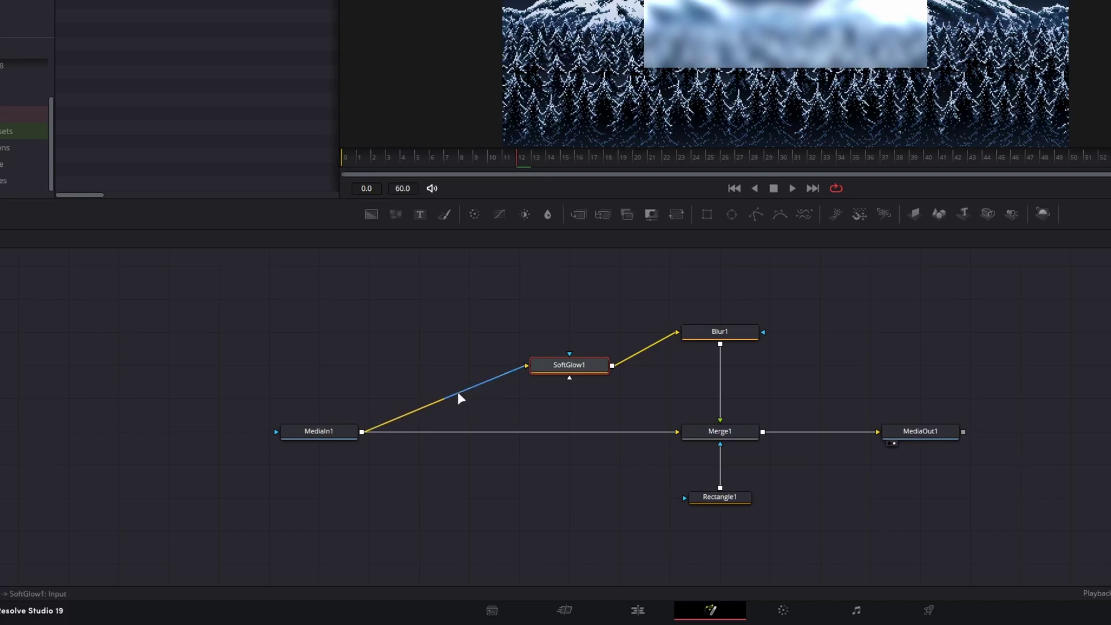
# - Add a routing point to the MediaIn1–SoftGlow1 connection above MediaIn1, and align SoftGlow1 in a row with Blur1
pyautogui.press('alt')
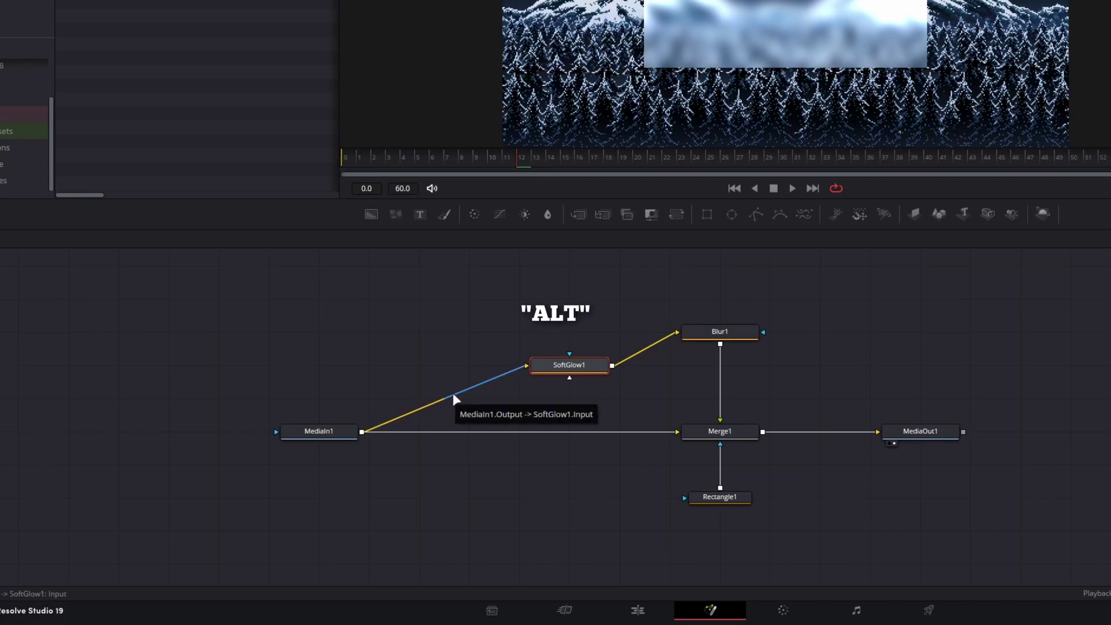
pyautogui.moveTo(443, 400); pyautogui.dragTo(374, 336)
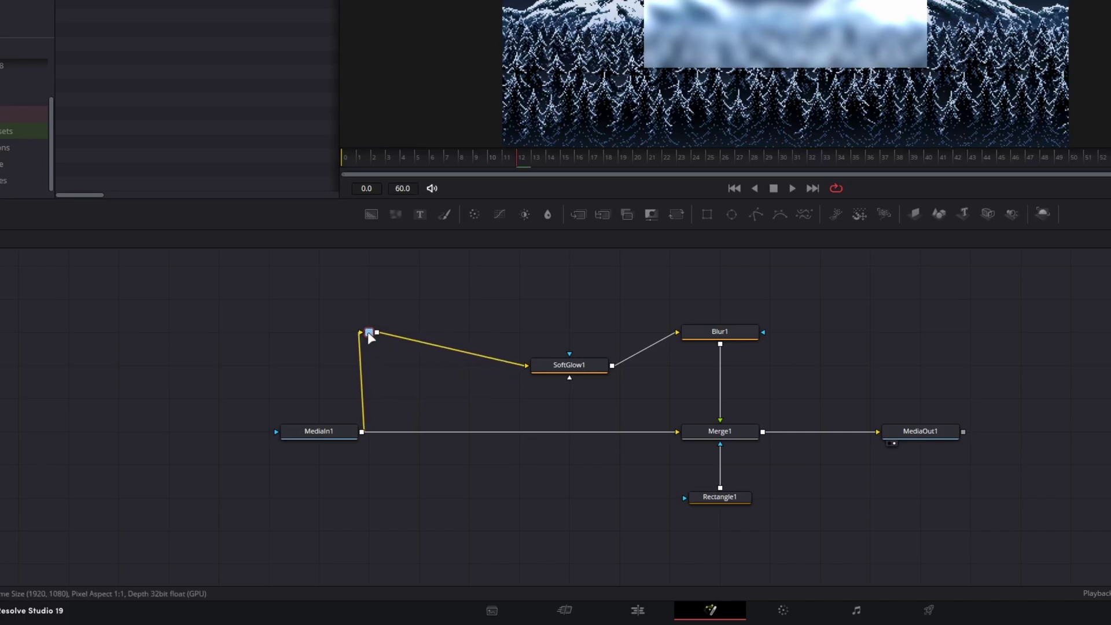
pyautogui.moveTo(567, 368); pyautogui.dragTo(567, 333)
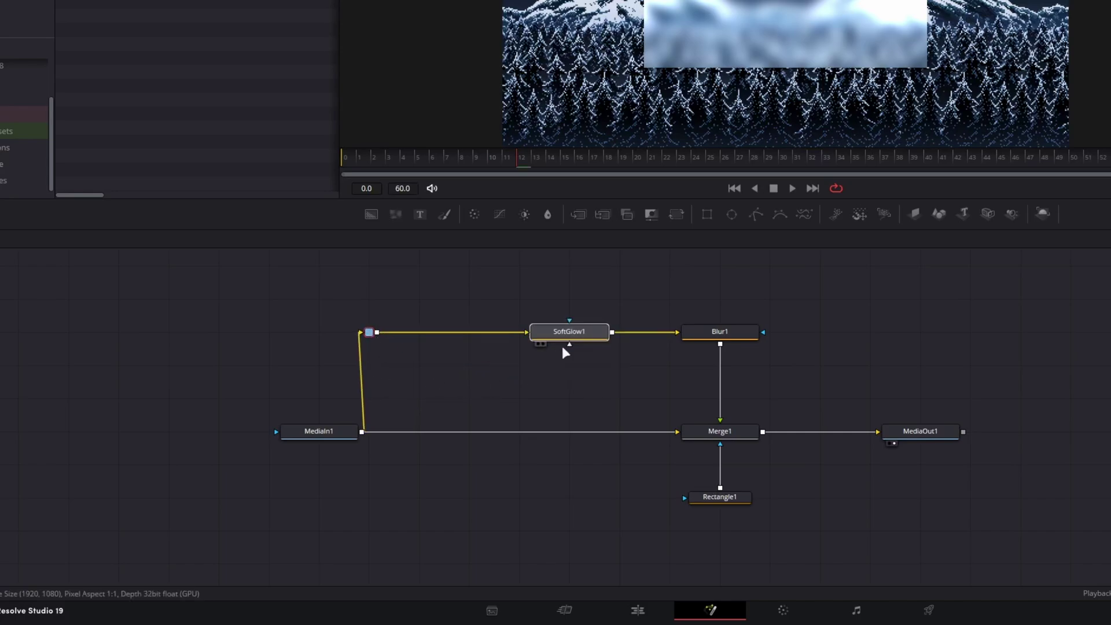
pyautogui.moveTo(493, 303); pyautogui.dragTo(789, 364)
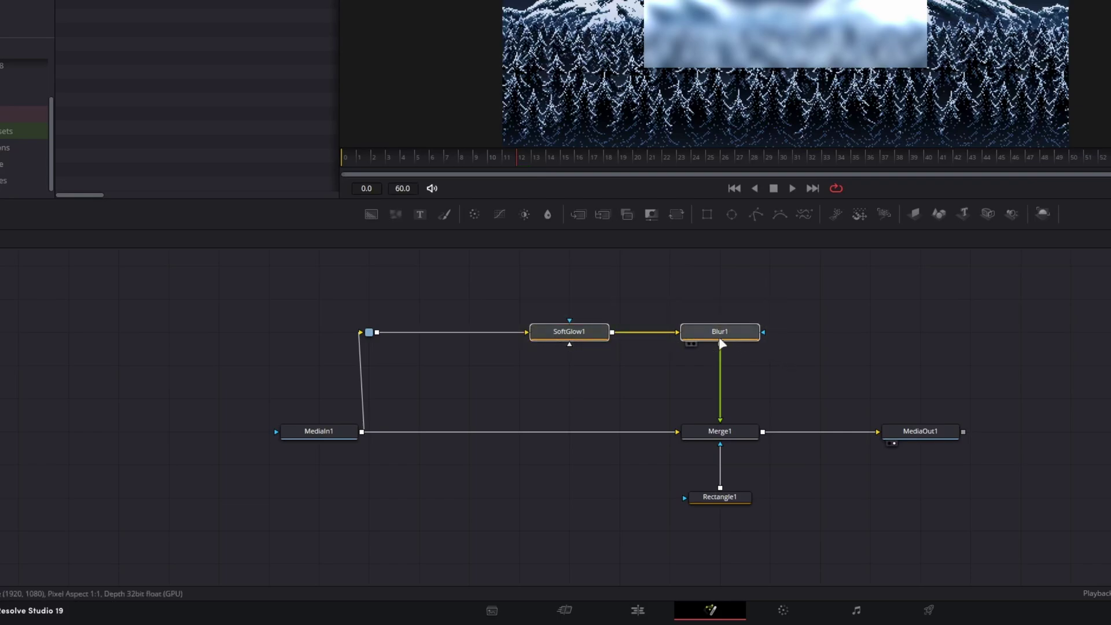
pyautogui.click(434, 313)
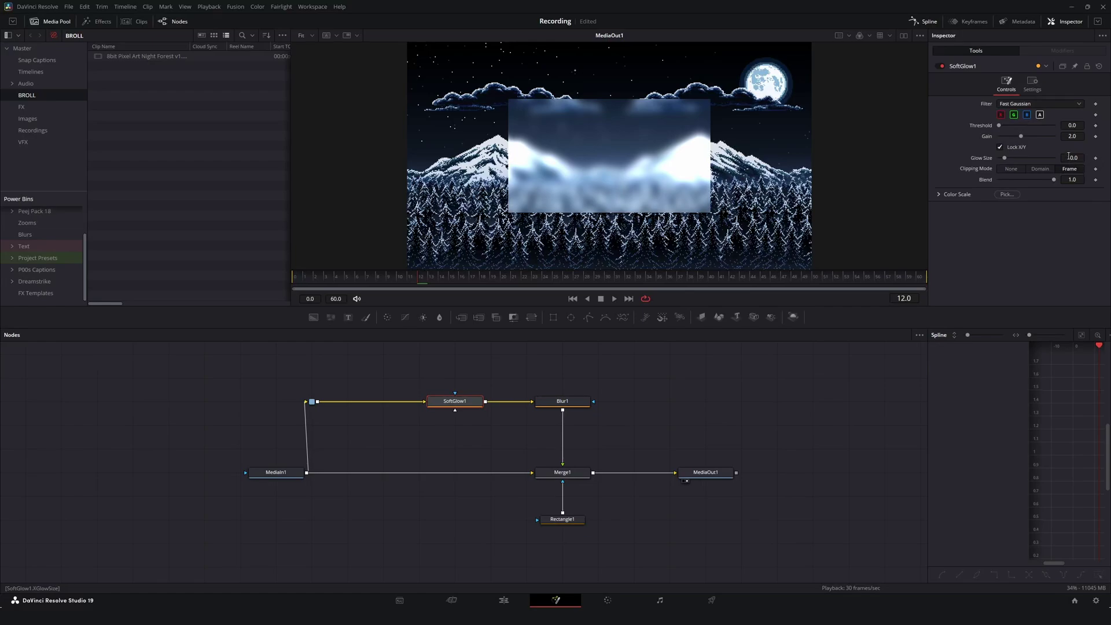
# - Reduce the SoftGlow1 gain to 0.8
pyautogui.moveTo(1072, 136); pyautogui.dragTo(1069, 136)
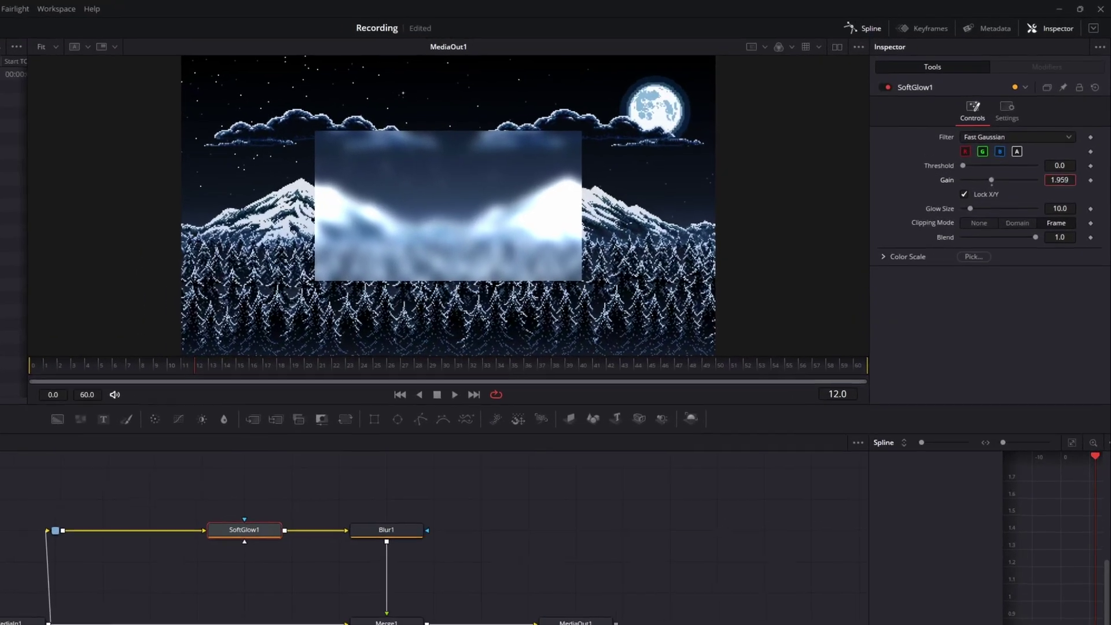
pyautogui.moveTo(1059, 180)
pyautogui.mouseDown()
pyautogui.moveTo(1027, 180)
pyautogui.moveTo(1056, 190)
pyautogui.mouseUp()
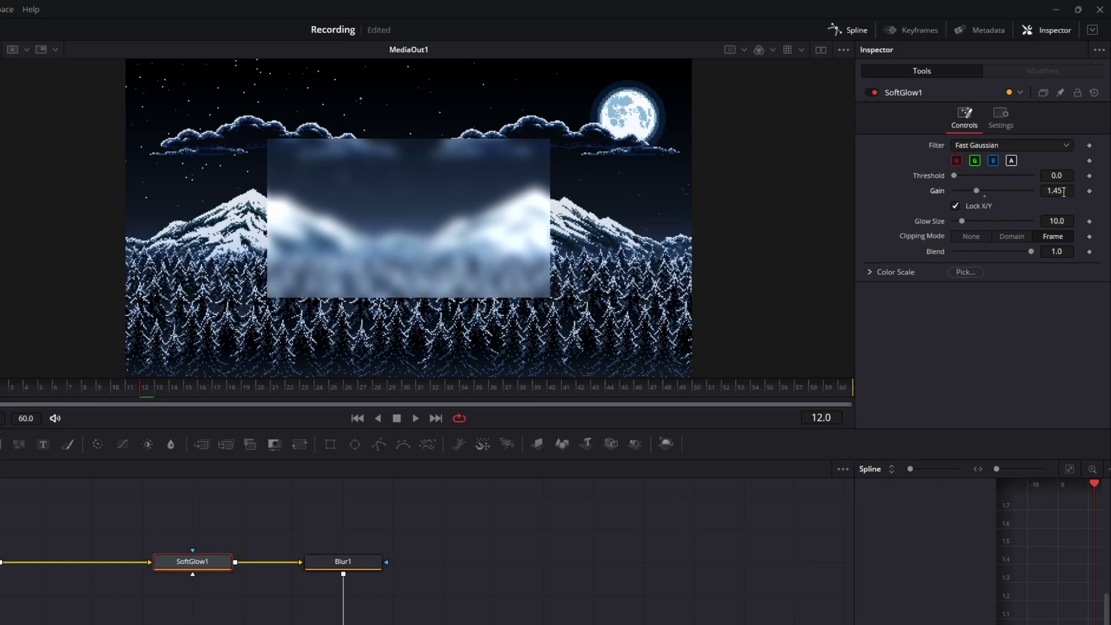
pyautogui.click(1063, 191)
pyautogui.press('BackSpace')
pyautogui.press('BackSpace')
pyautogui.press('Tab')
pyautogui.moveTo(1064, 190)
pyautogui.mouseDown()
pyautogui.moveTo(1036, 191)
pyautogui.moveTo(1061, 190)
pyautogui.mouseUp()
pyautogui.doubleClick(1062, 191)
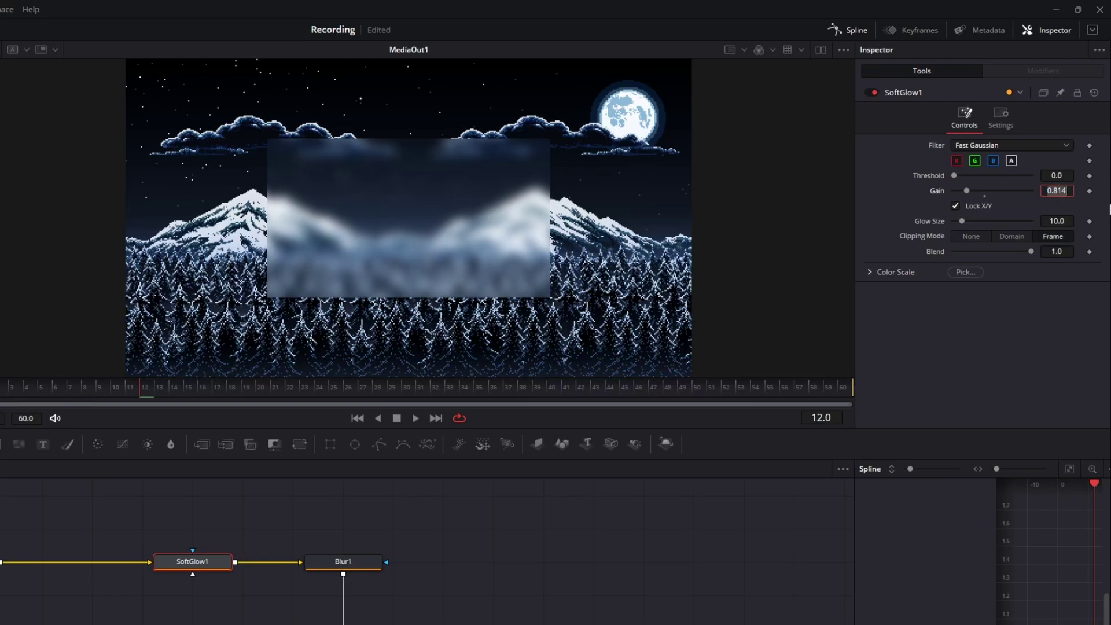
pyautogui.press('BackSpace')
pyautogui.press('BackSpace')
pyautogui.press('Tab')
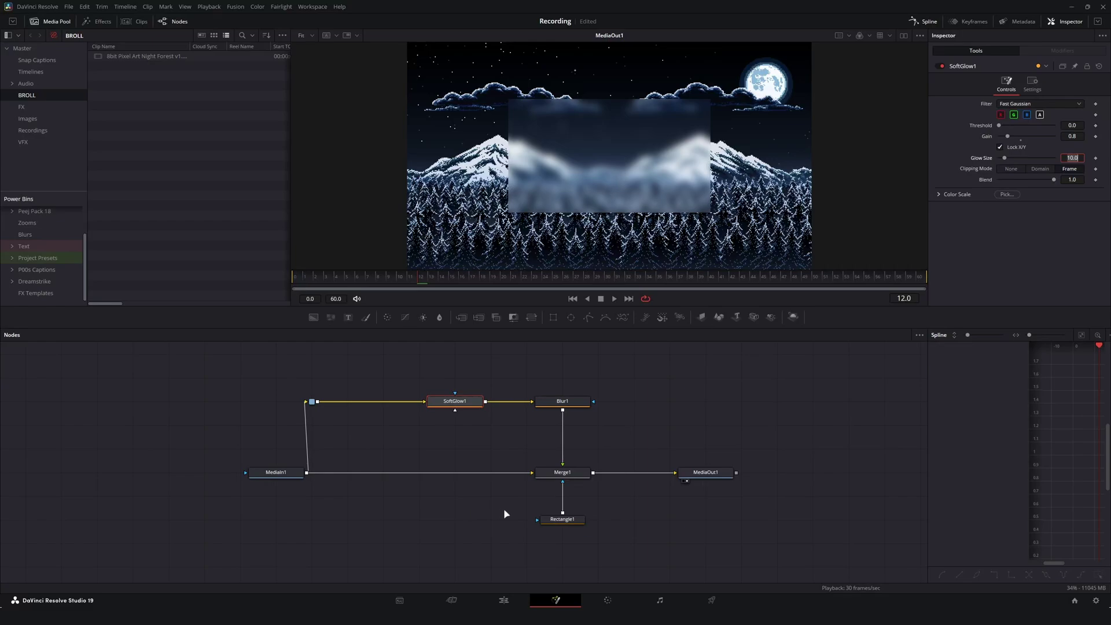
# - Round the corners of the Rectangle1 mask with a corner radius of about 0.149
pyautogui.moveTo(446, 505); pyautogui.dragTo(666, 554)
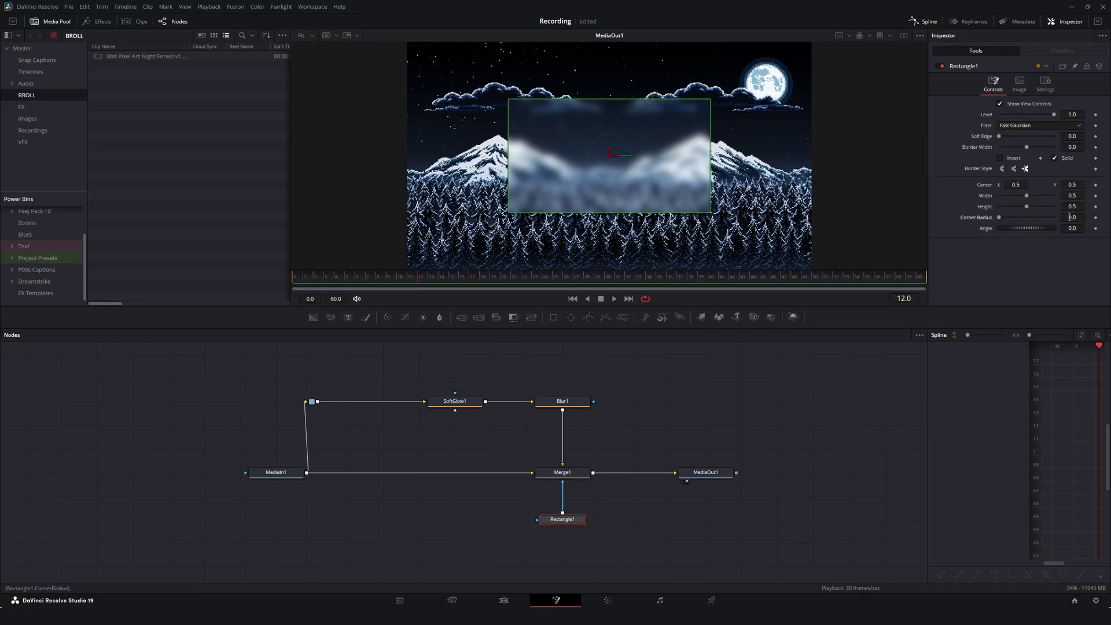
pyautogui.moveTo(1069, 217); pyautogui.dragTo(1079, 217)
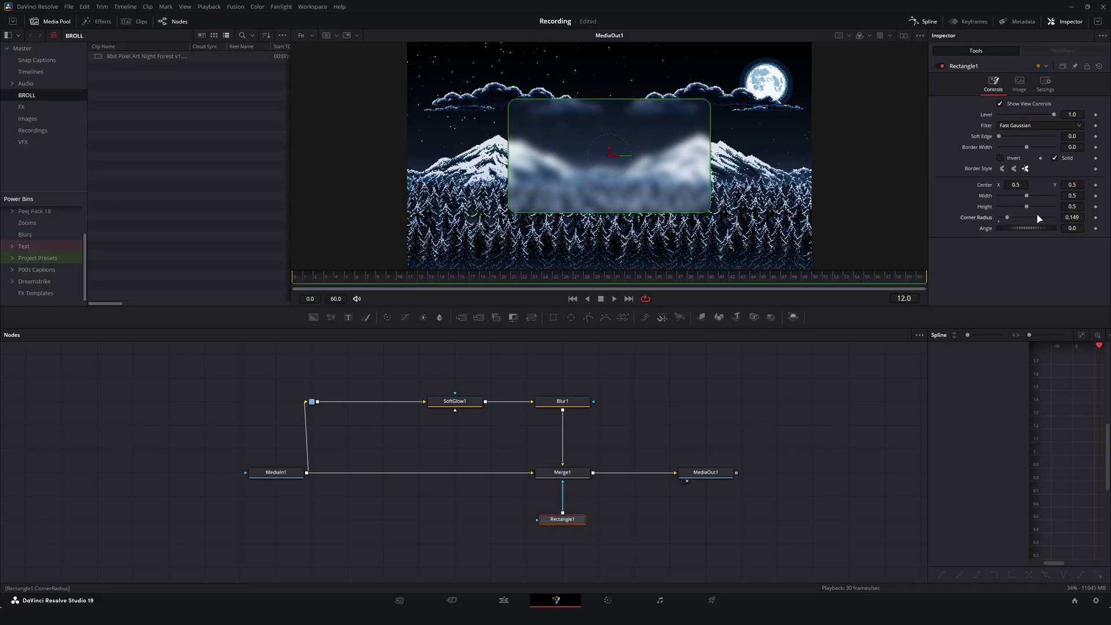
pyautogui.click(716, 441)
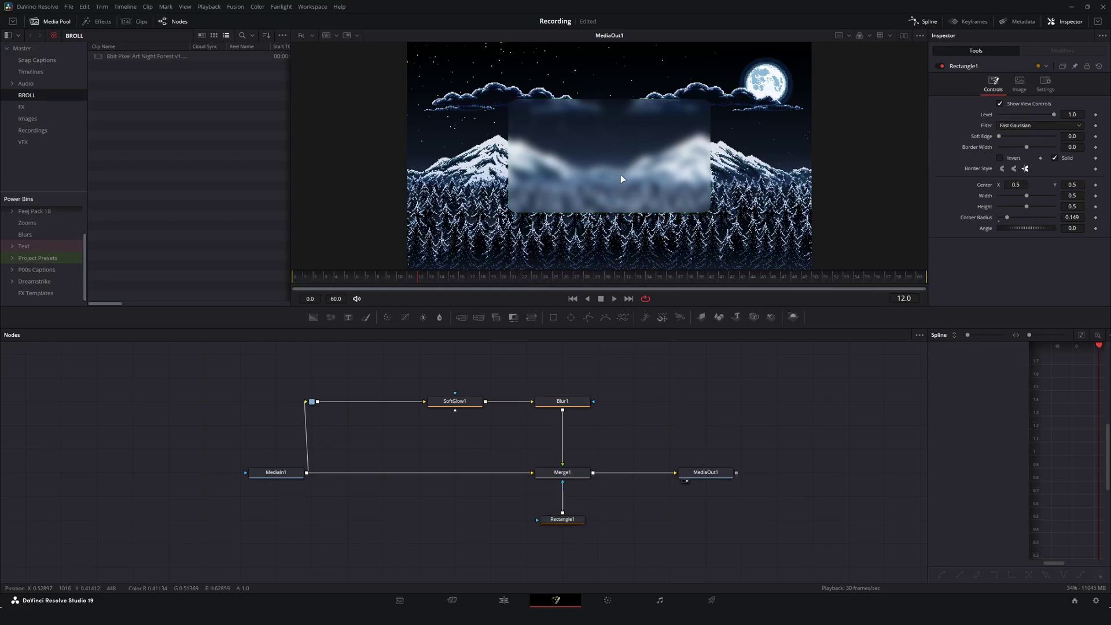
pyautogui.scroll(3, 617, 172)
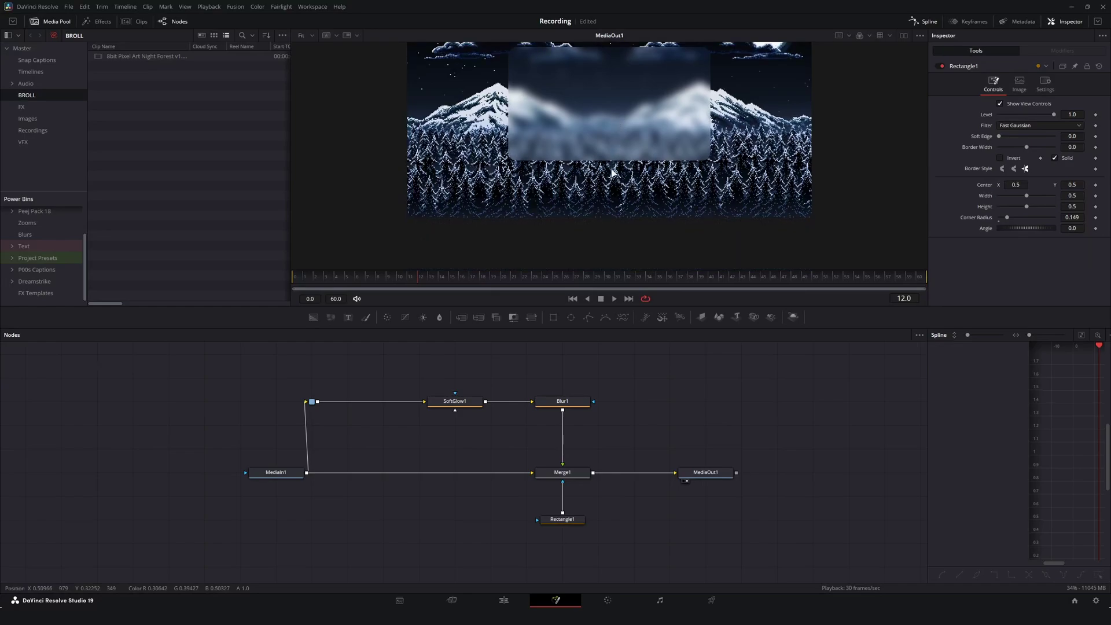
pyautogui.scroll(-3, 602, 155)
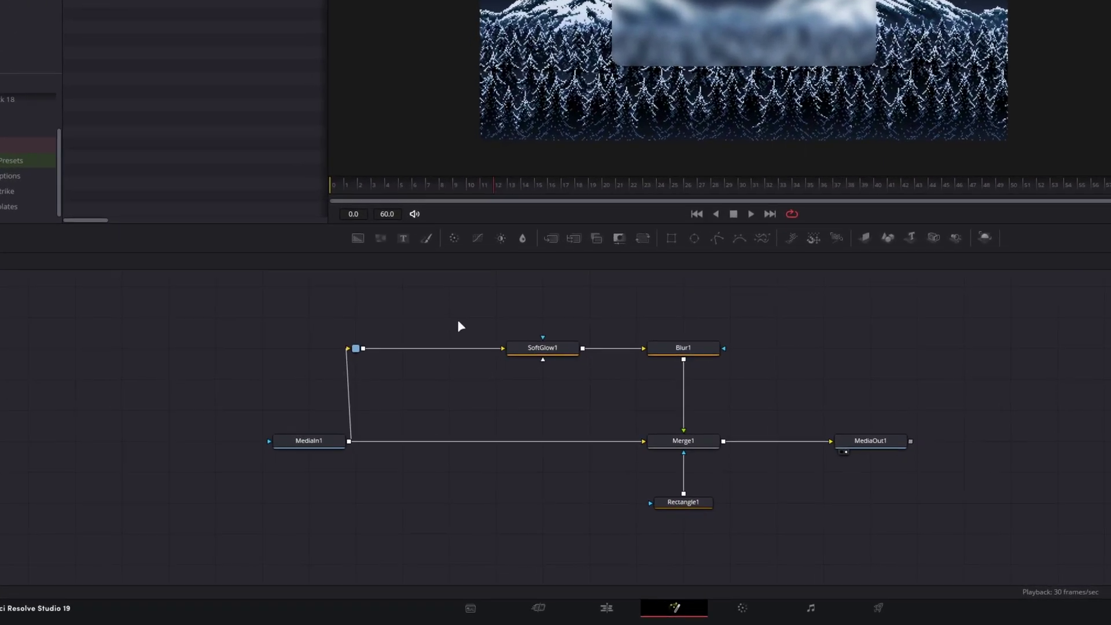
# - Add a Background node above the node chain and set its type to Gradient
pyautogui.scroll(2, 480, 307)
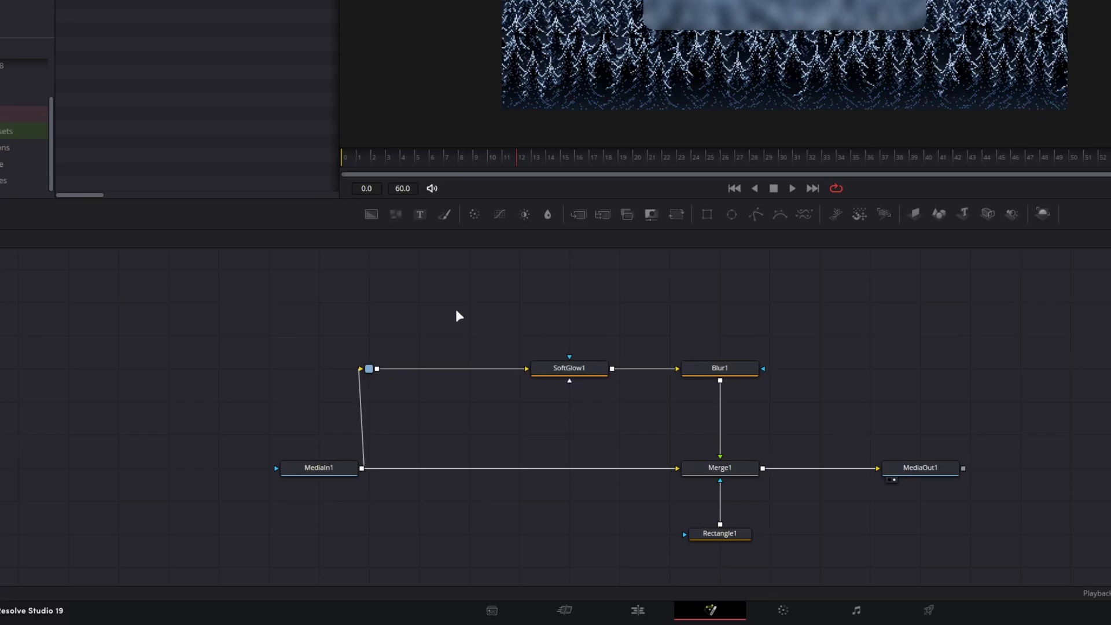
pyautogui.hotkey('shift', 'space')
pyautogui.write('back')
pyautogui.press('Return')
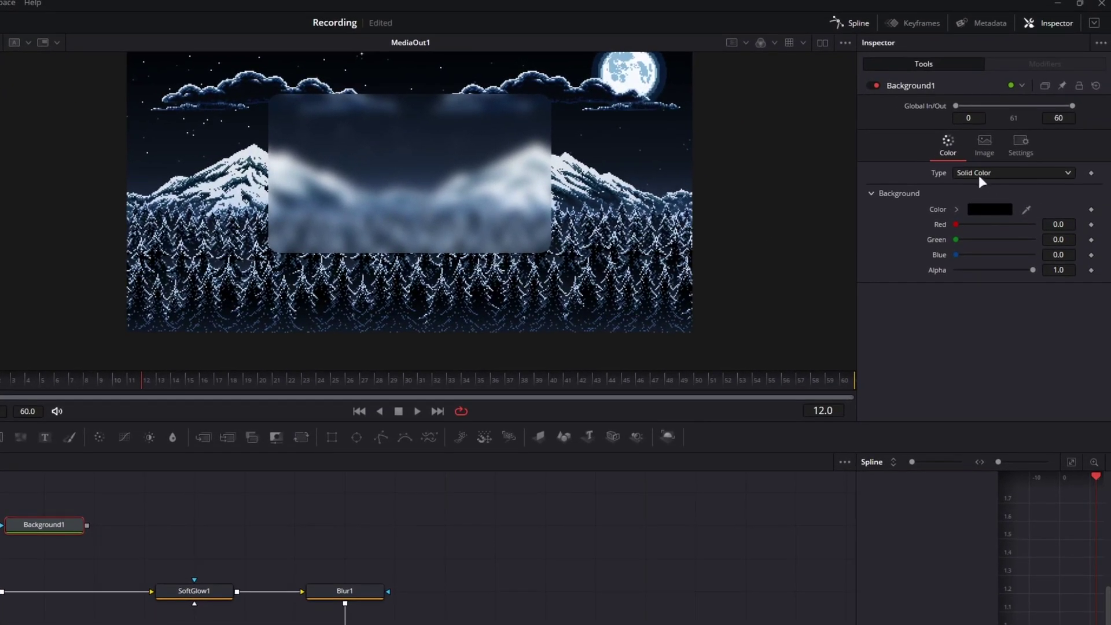
pyautogui.click(978, 174)
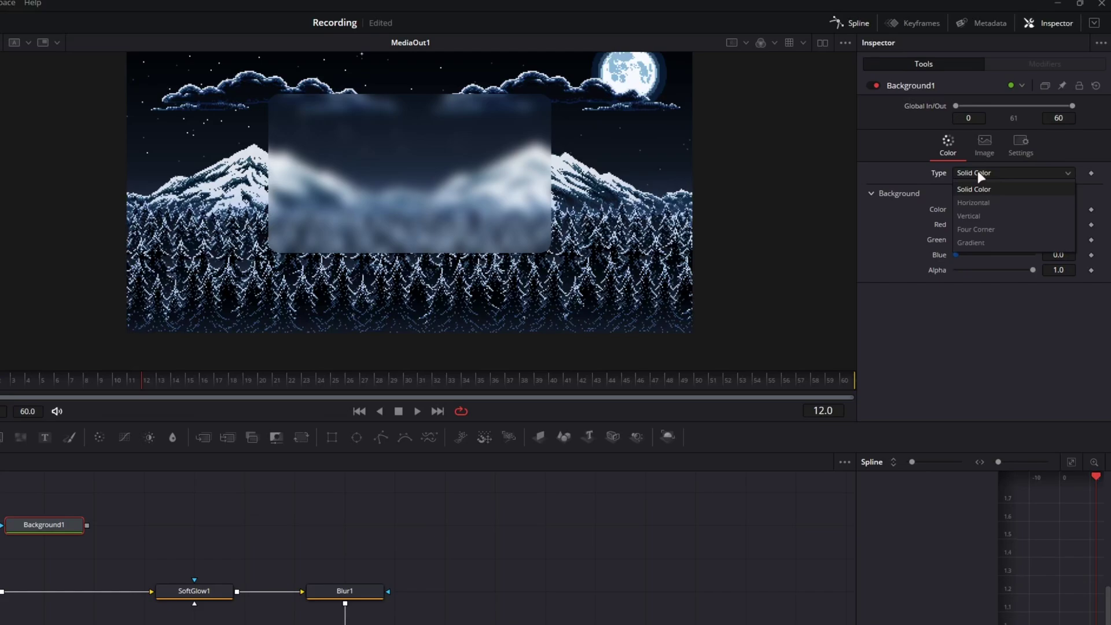
pyautogui.click(961, 243)
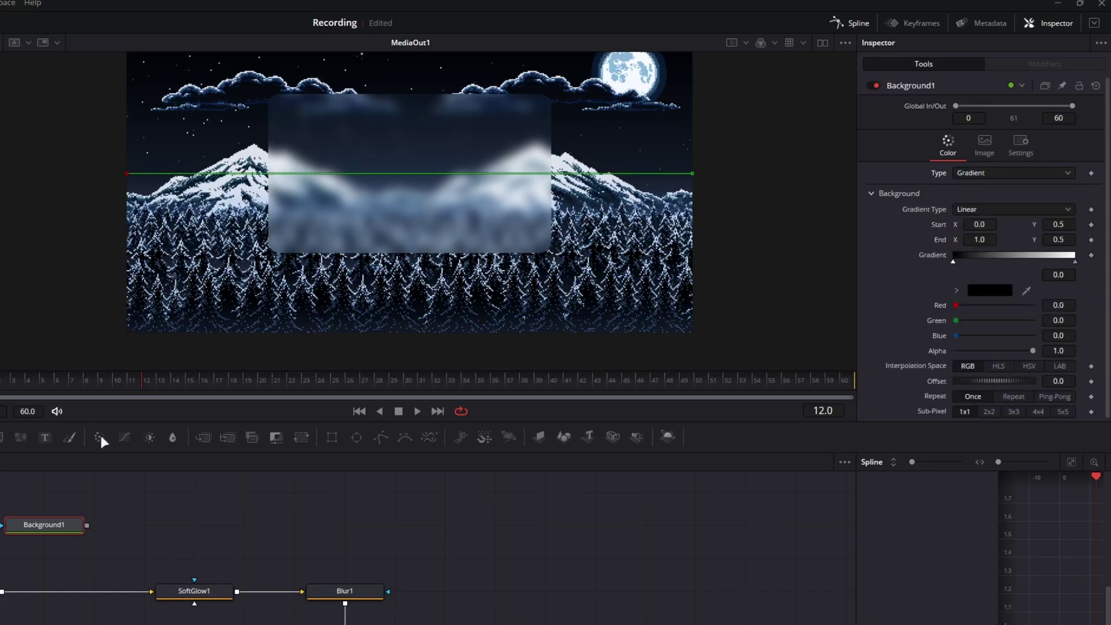
# - Angle the gradient diagonally across the blurred rectangle, starting at about 0.24, 0.78 and ending at about 0.77, 0.24
pyautogui.moveTo(125, 175); pyautogui.dragTo(244, 75)
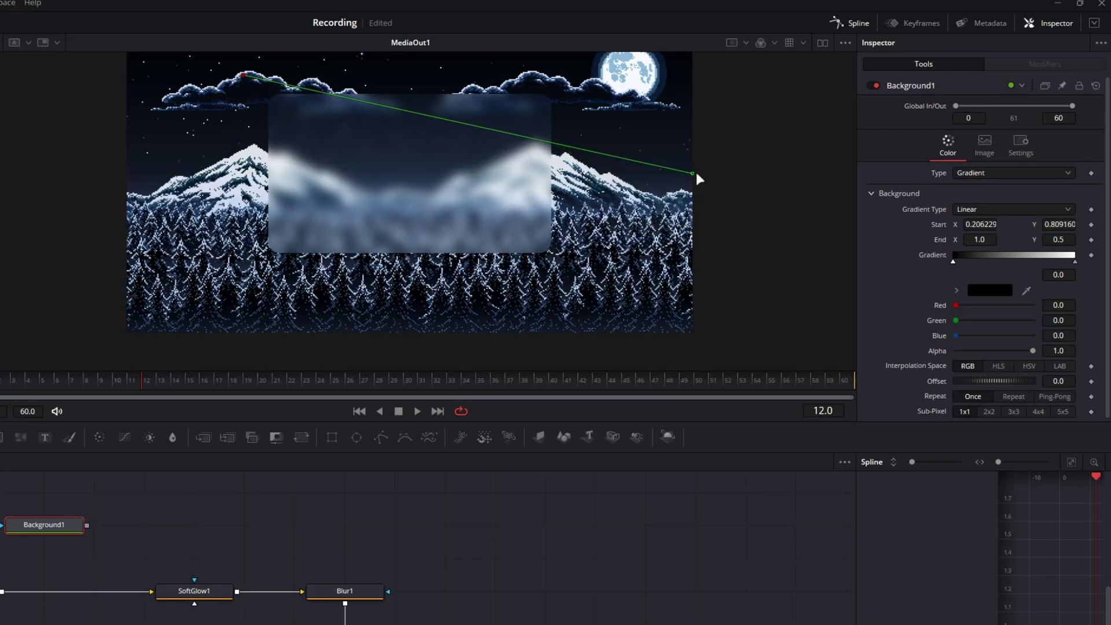
pyautogui.moveTo(693, 174); pyautogui.dragTo(562, 258)
pyautogui.moveTo(248, 82); pyautogui.dragTo(260, 86)
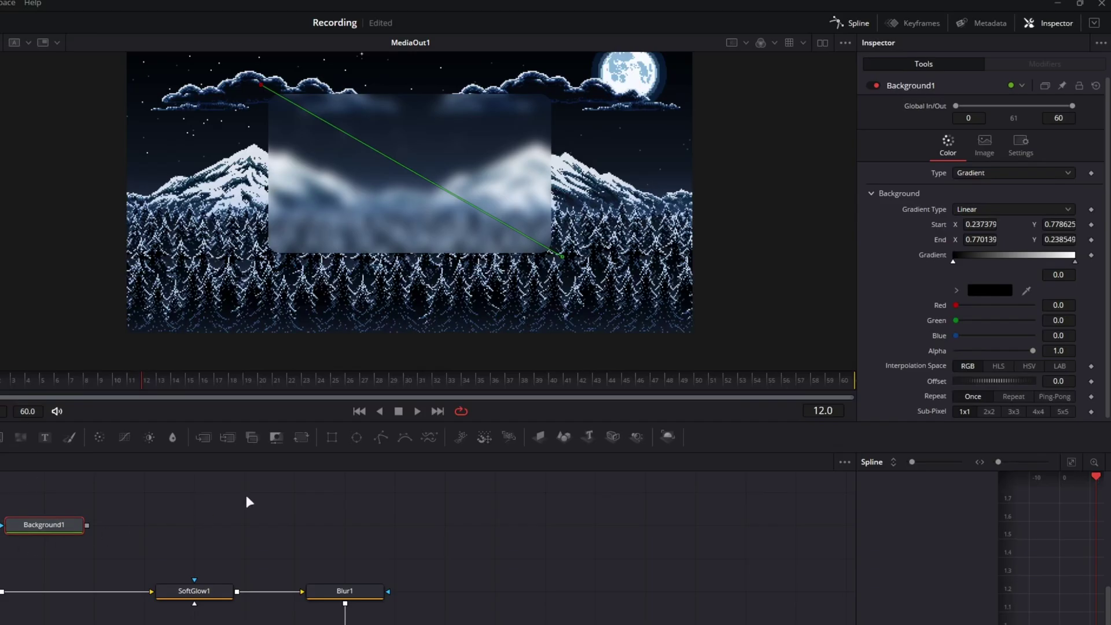
# - Merge Background1 over the routed MediaIn1 signal ahead of SoftGlow1, and reverse the gradient to run from white to black
pyautogui.moveTo(78, 525); pyautogui.dragTo(128, 498)
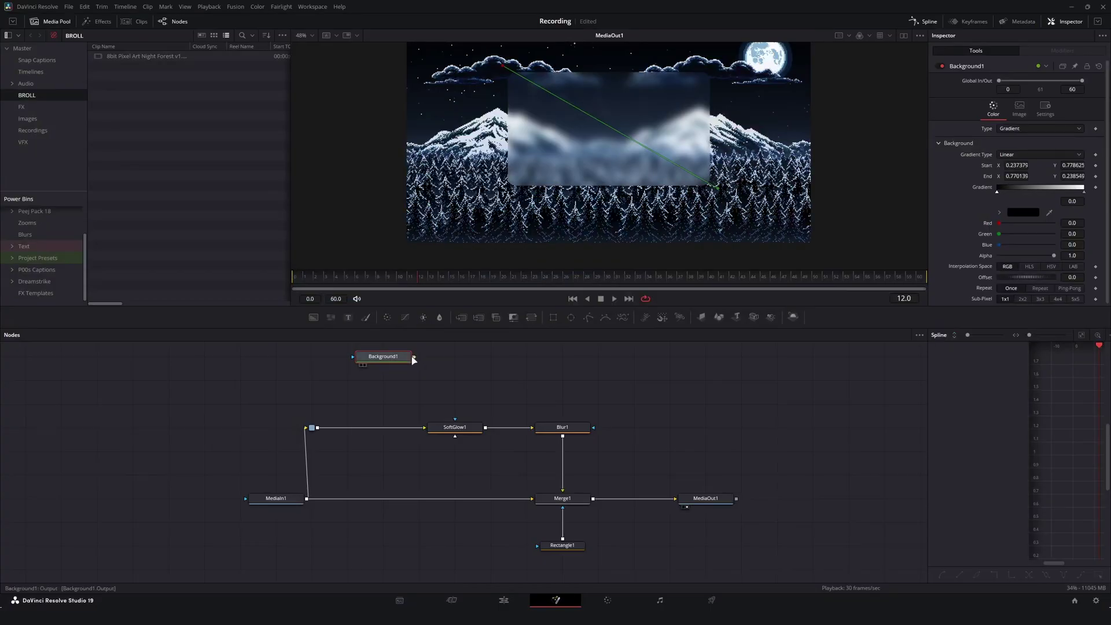
pyautogui.moveTo(414, 358); pyautogui.dragTo(313, 428)
pyautogui.moveTo(386, 357); pyautogui.dragTo(388, 379)
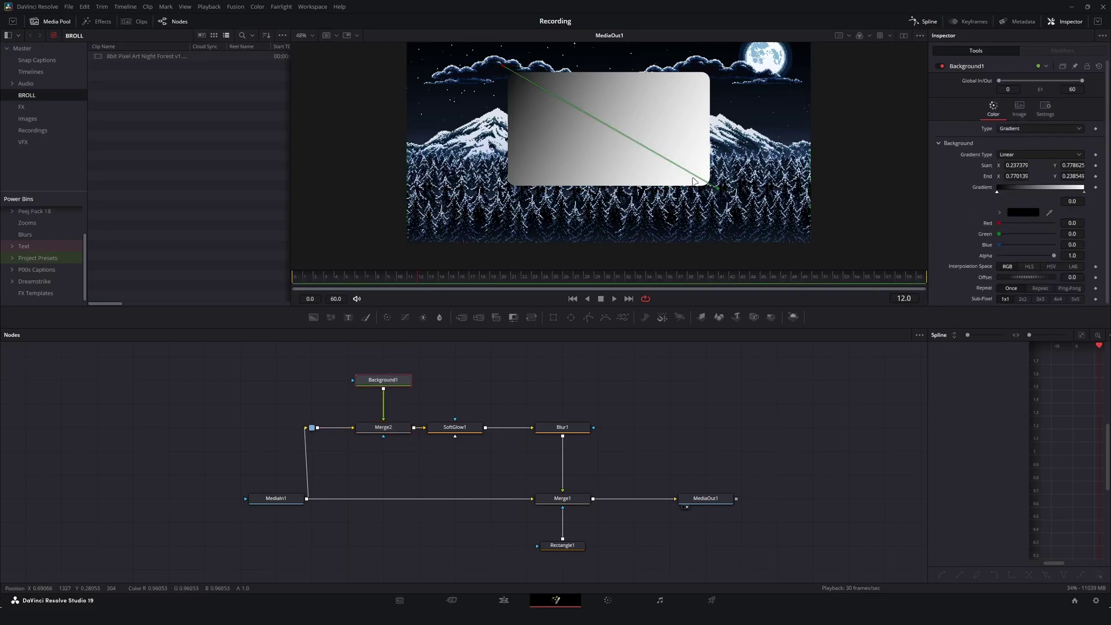
pyautogui.moveTo(717, 187)
pyautogui.mouseDown()
pyautogui.moveTo(498, 67)
pyautogui.moveTo(735, 175)
pyautogui.moveTo(687, 202)
pyautogui.moveTo(714, 197)
pyautogui.mouseUp()
# - Lower the blend of Merge2 to about 0.134 so the gradient only tints the glass
pyautogui.click(391, 429)
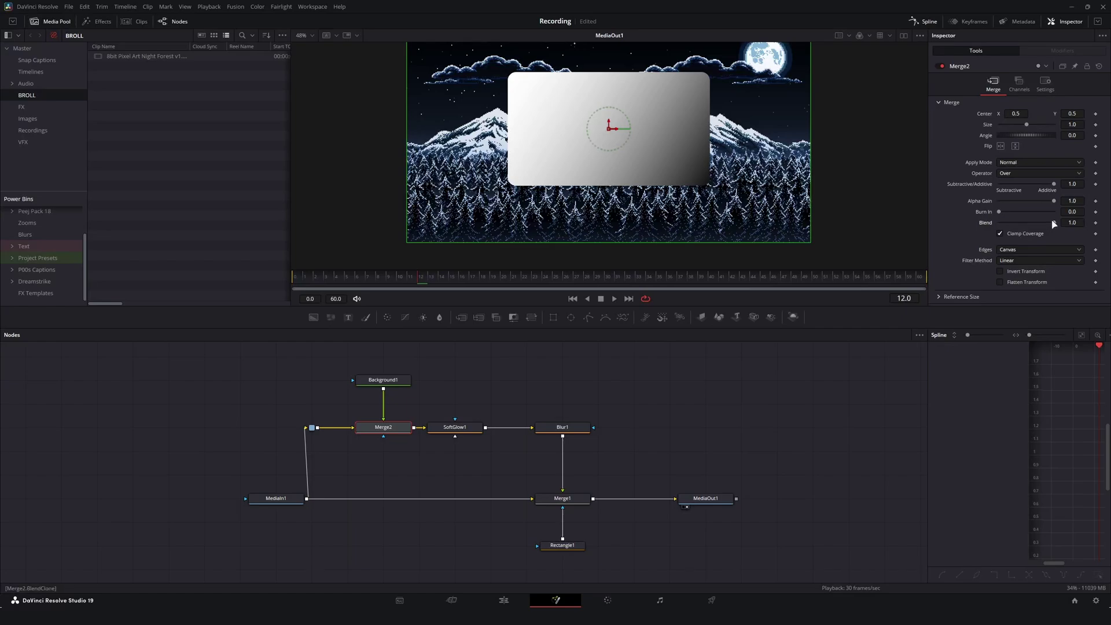
pyautogui.moveTo(1055, 224); pyautogui.dragTo(1003, 226)
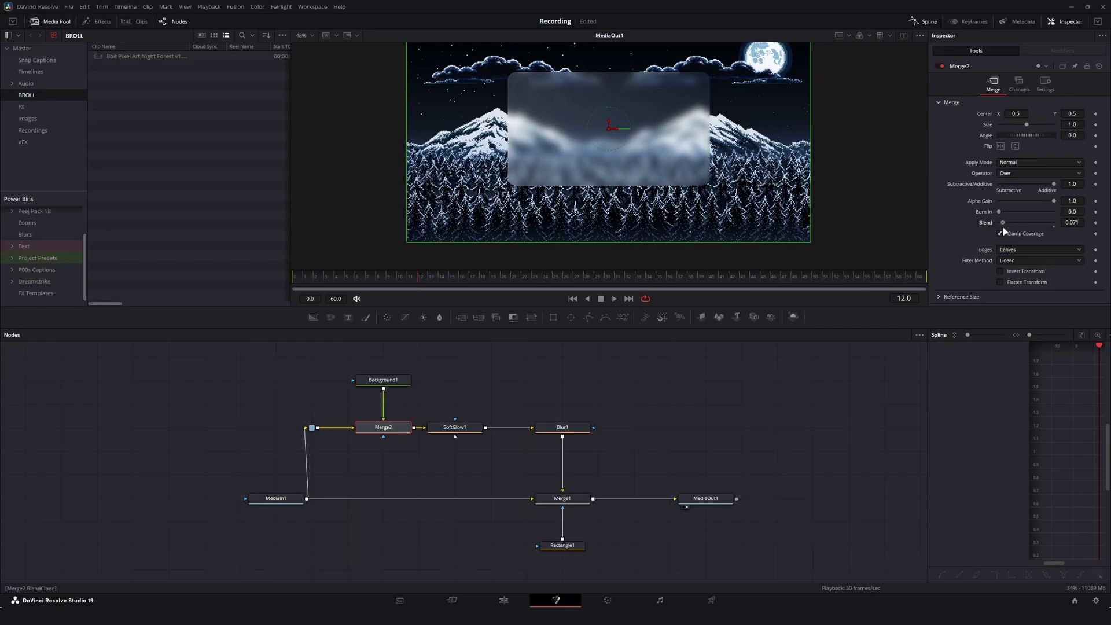
pyautogui.moveTo(1004, 227); pyautogui.dragTo(1006, 227)
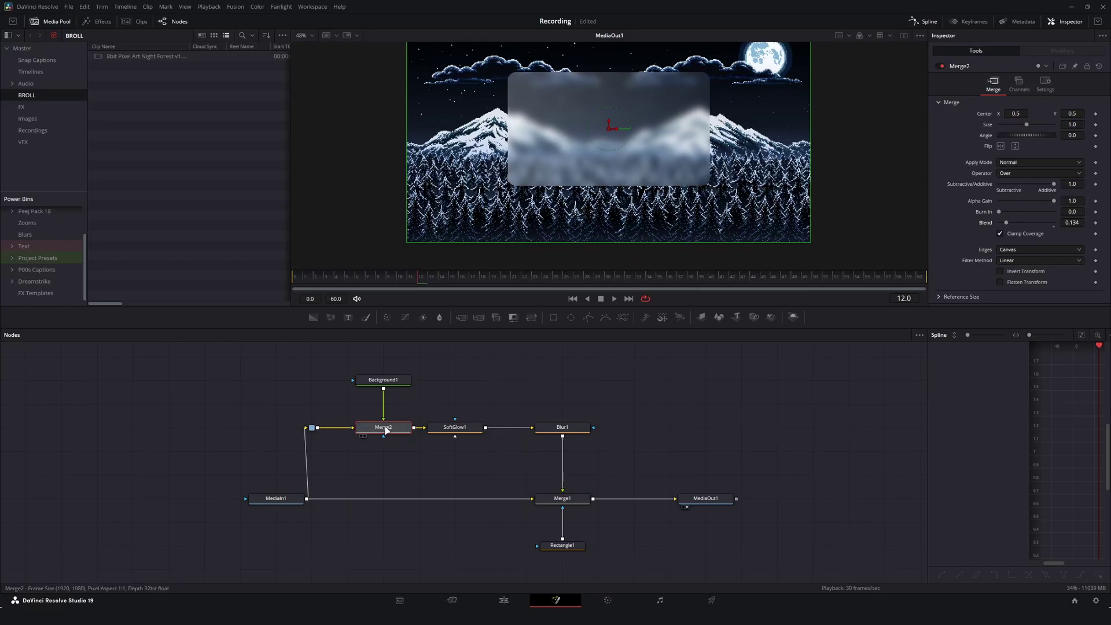
# - Try the Lighten and Screen apply modes on Merge2, choose Overlay, and raise the blend to about 0.77
pyautogui.click(1043, 164)
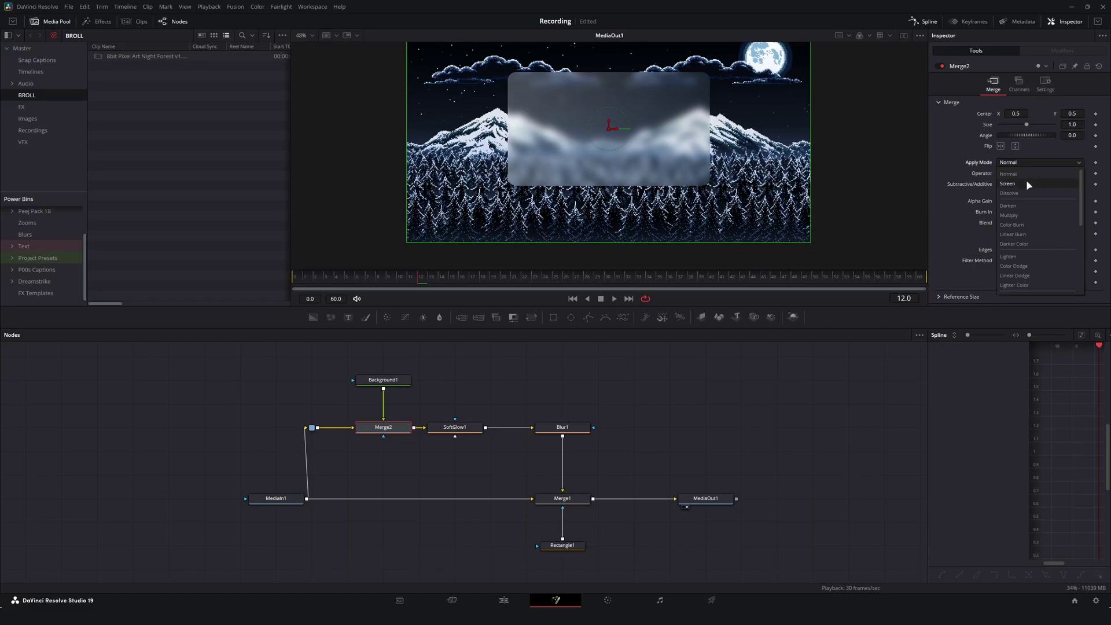
pyautogui.click(1035, 256)
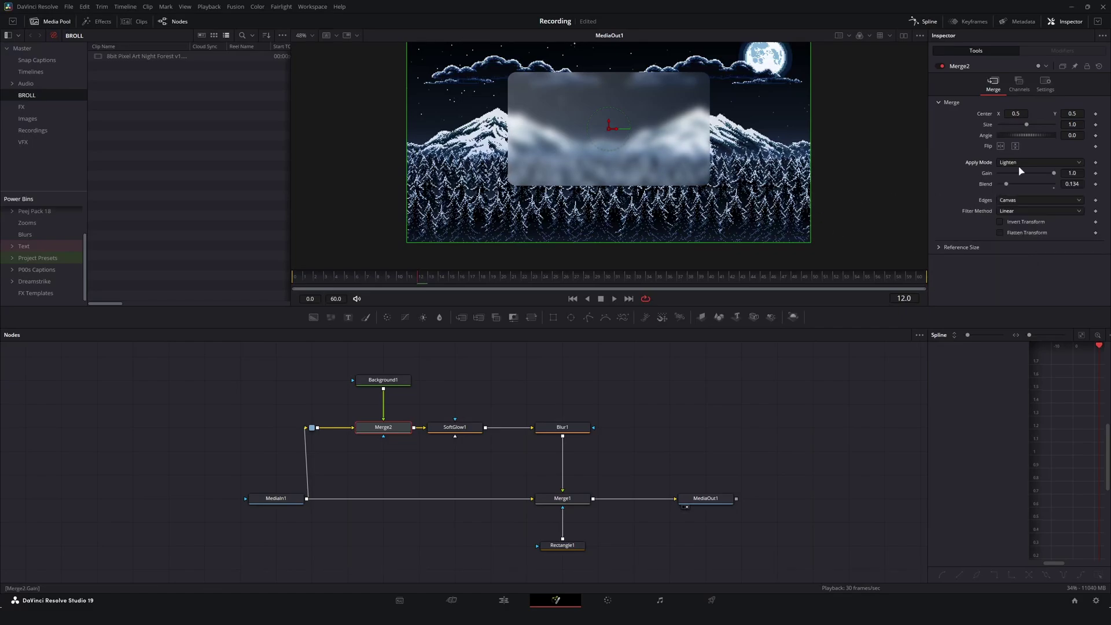
pyautogui.click(1042, 164)
pyautogui.click(1020, 184)
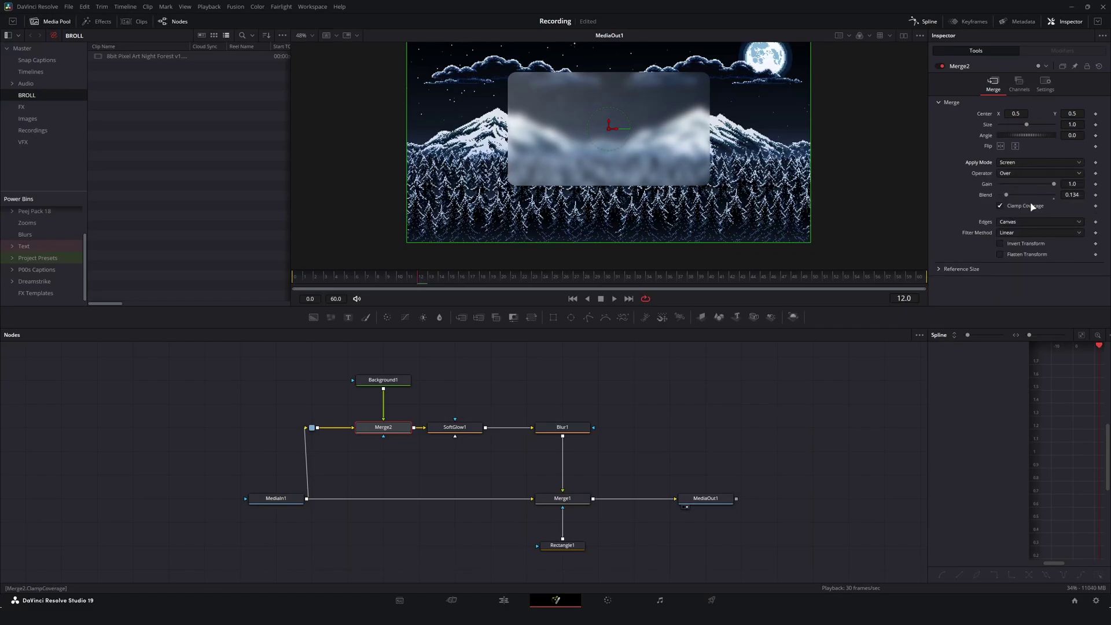
pyautogui.click(1024, 166)
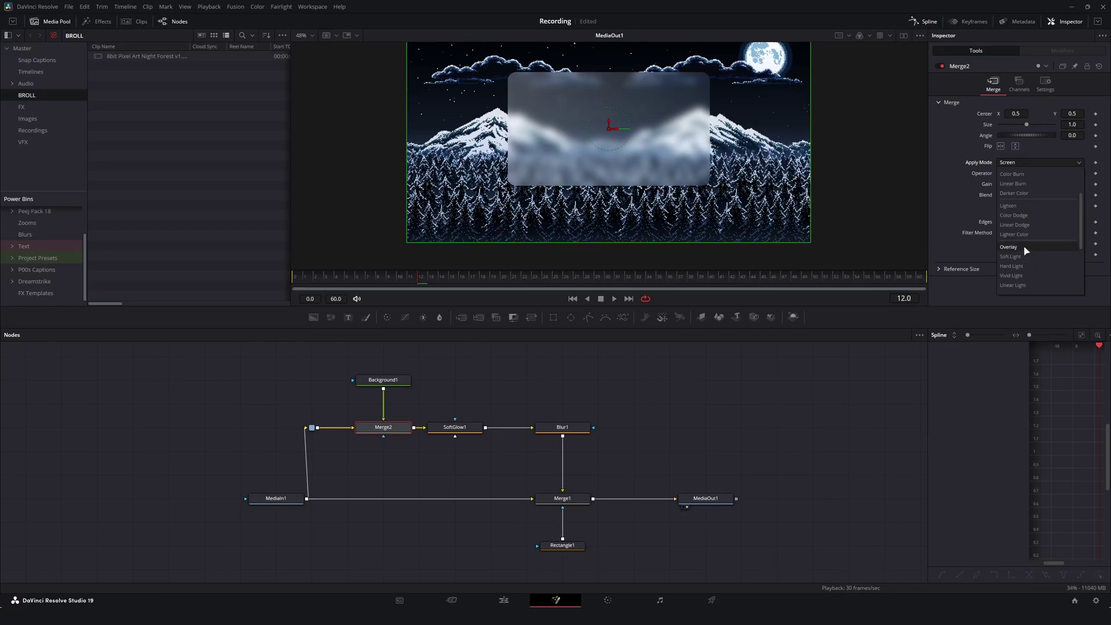
pyautogui.click(1020, 248)
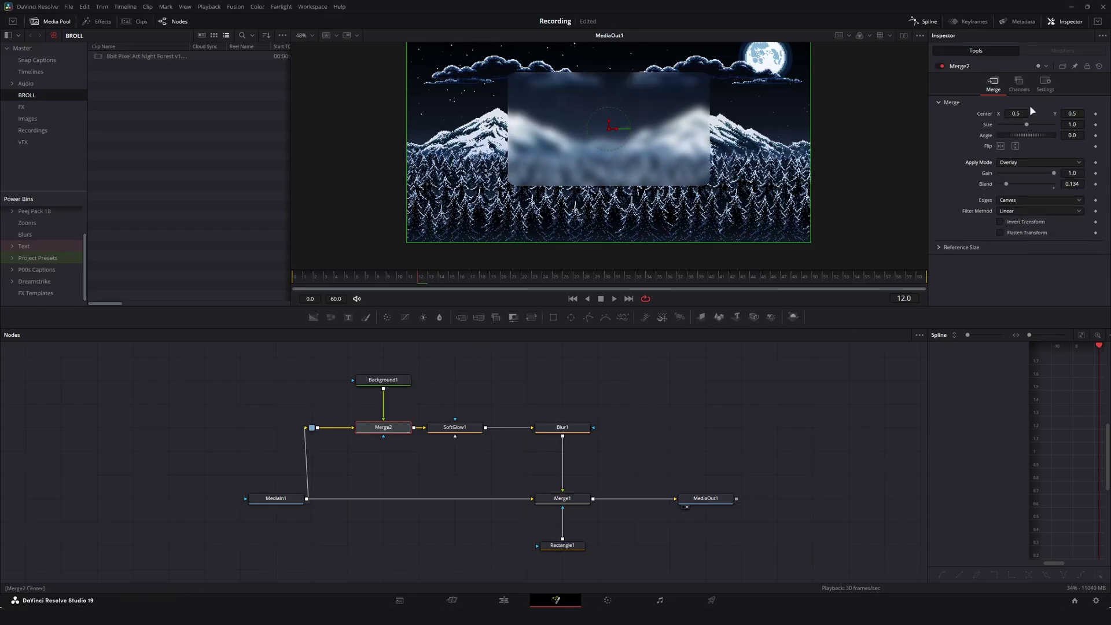
pyautogui.moveTo(1006, 184); pyautogui.dragTo(1042, 190)
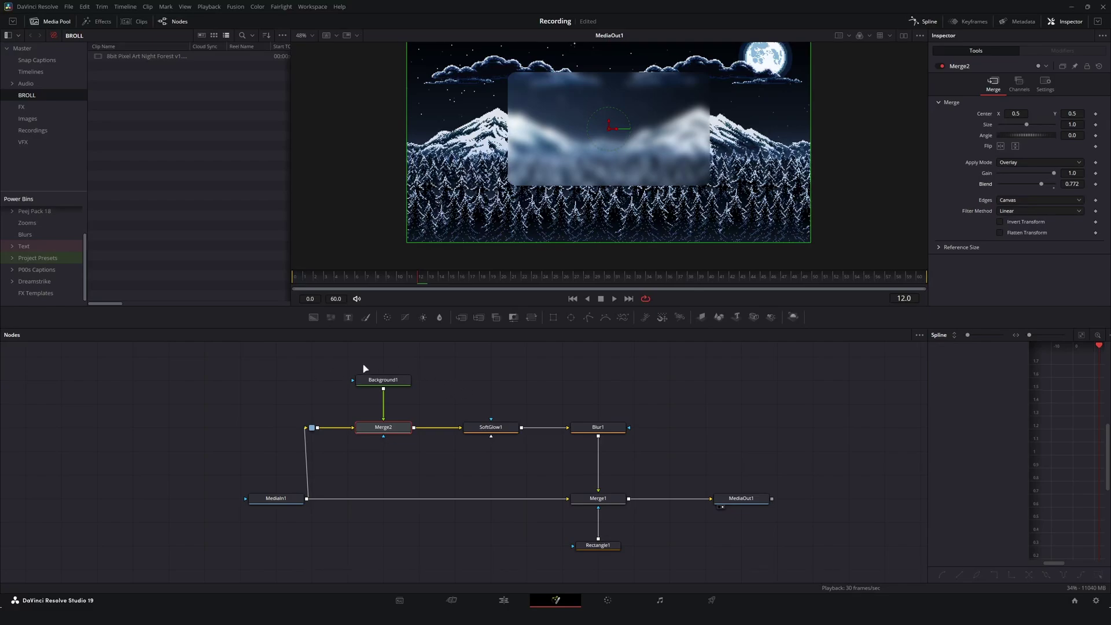
# - Delete the Background1 and Merge2 nodes together
pyautogui.moveTo(352, 360); pyautogui.dragTo(440, 476)
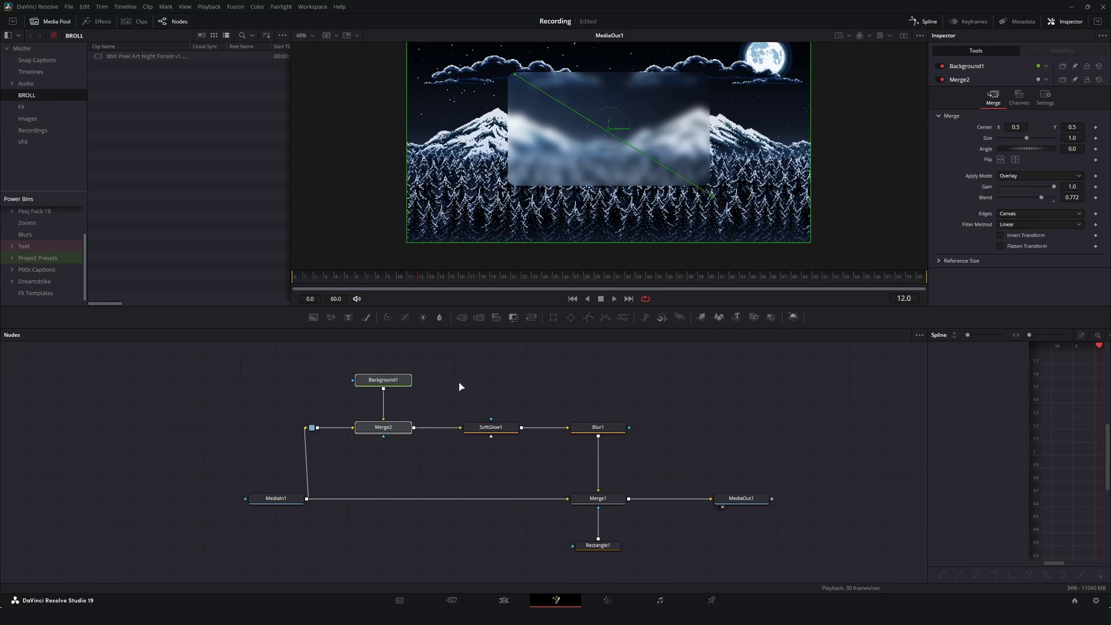
pyautogui.press('Delete')
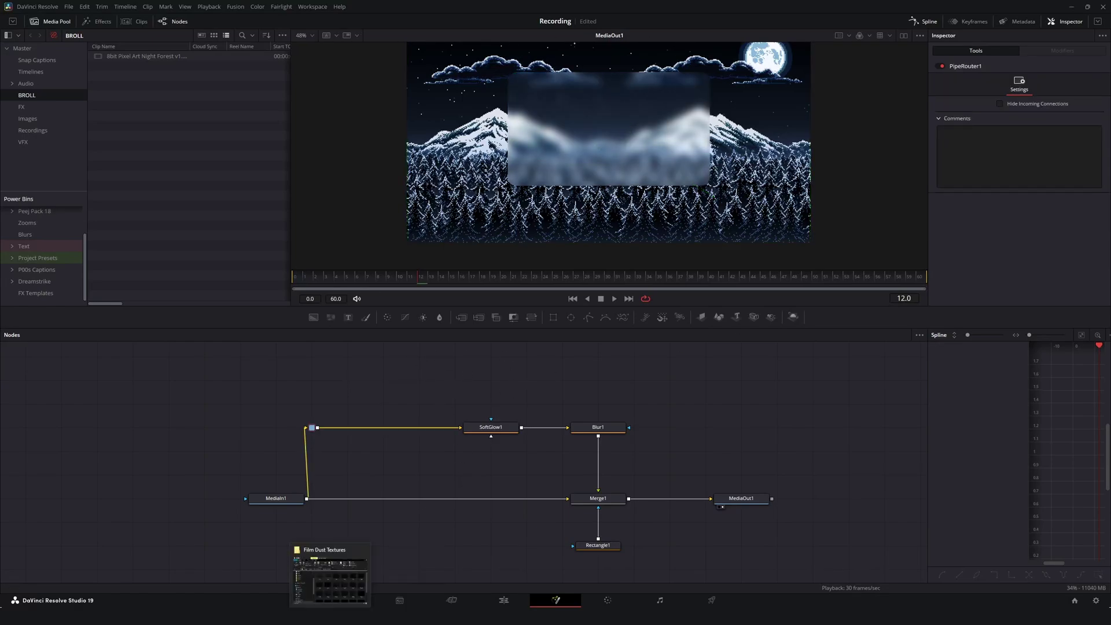
# - Switch to the Film Dust Textures folder and merge 2.jpg into the node graph between the routing point and SoftGlow1
pyautogui.click(330, 616)
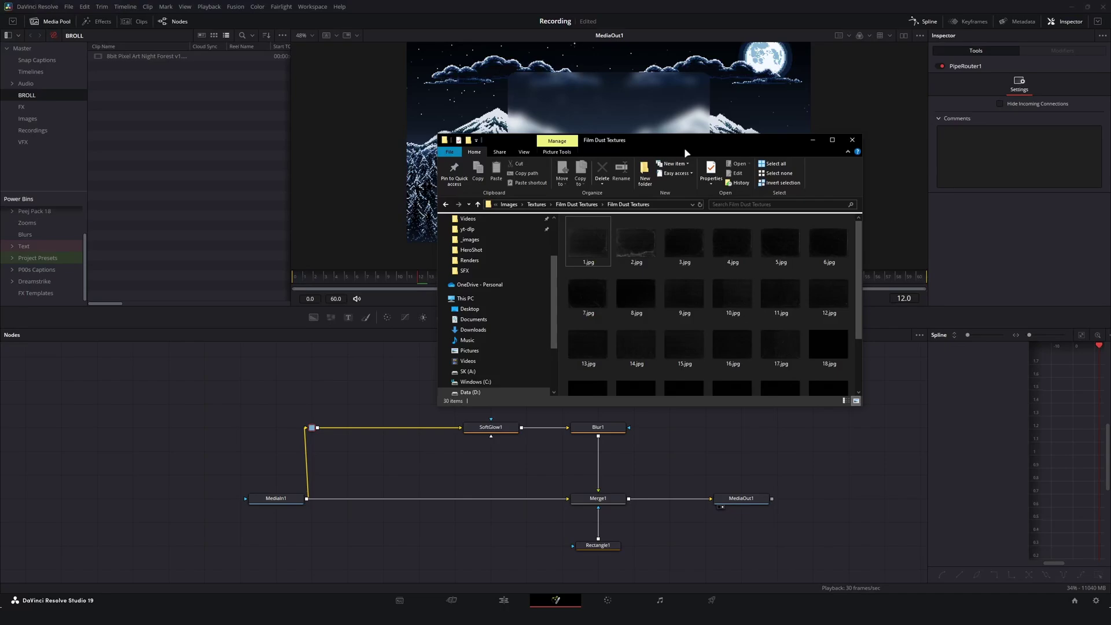
pyautogui.click(631, 237)
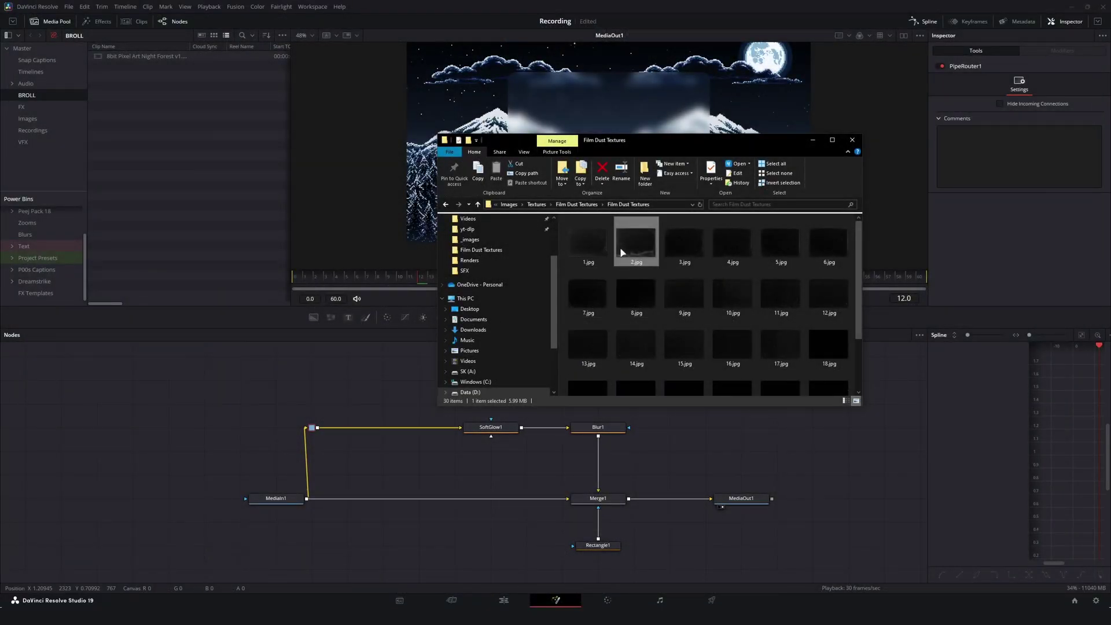
pyautogui.moveTo(625, 249); pyautogui.dragTo(320, 431)
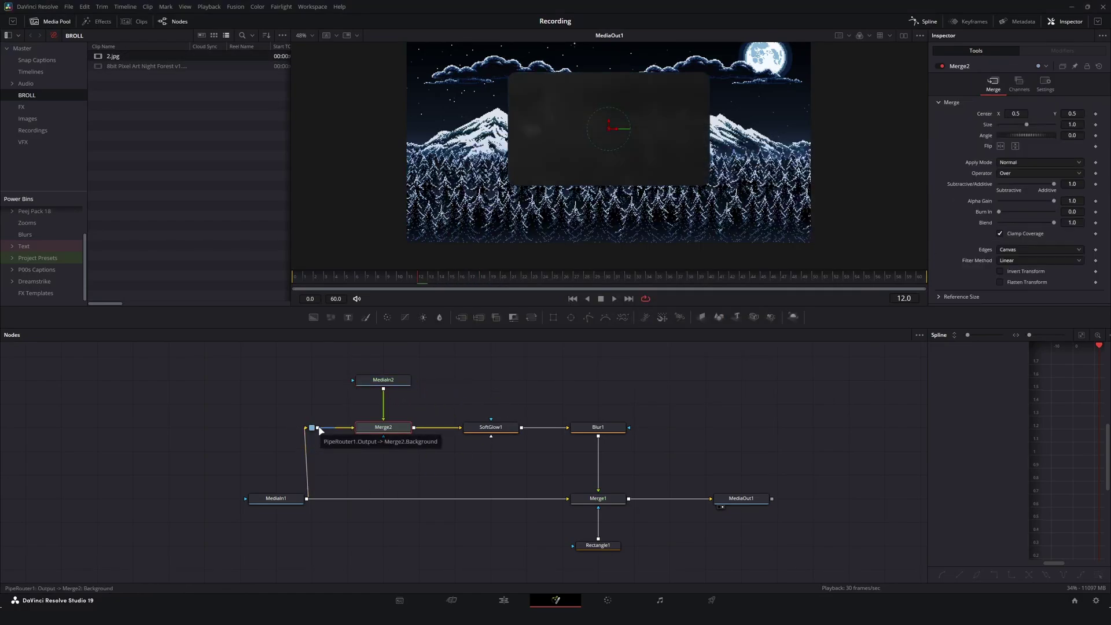
# - Set Merge2's apply mode to Screen and lower its blend to about 0.54
pyautogui.click(1045, 162)
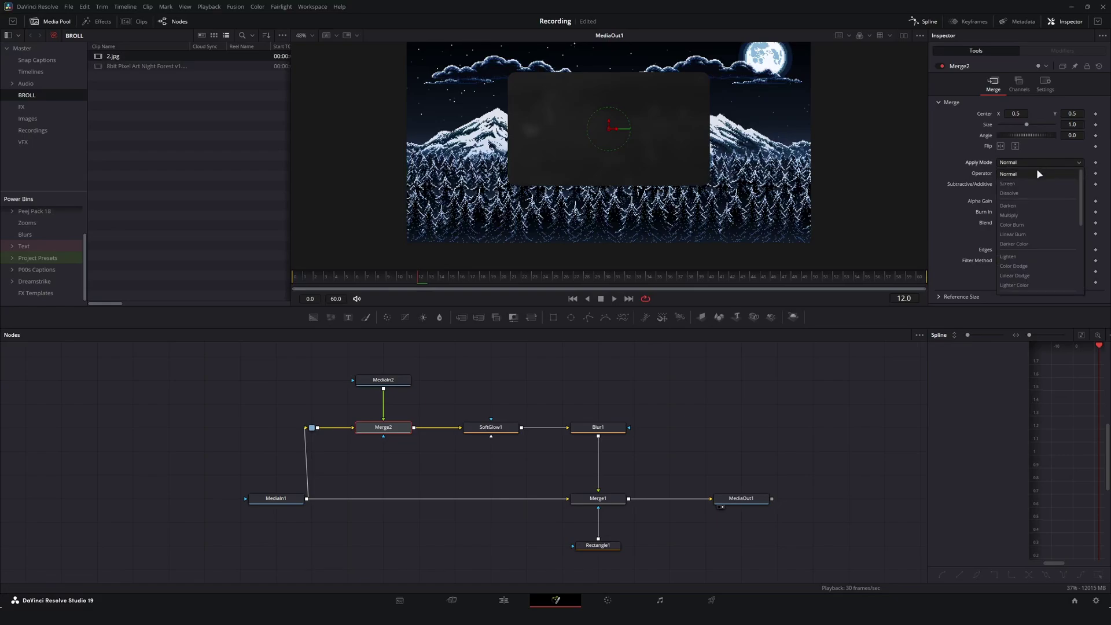
pyautogui.click(1018, 183)
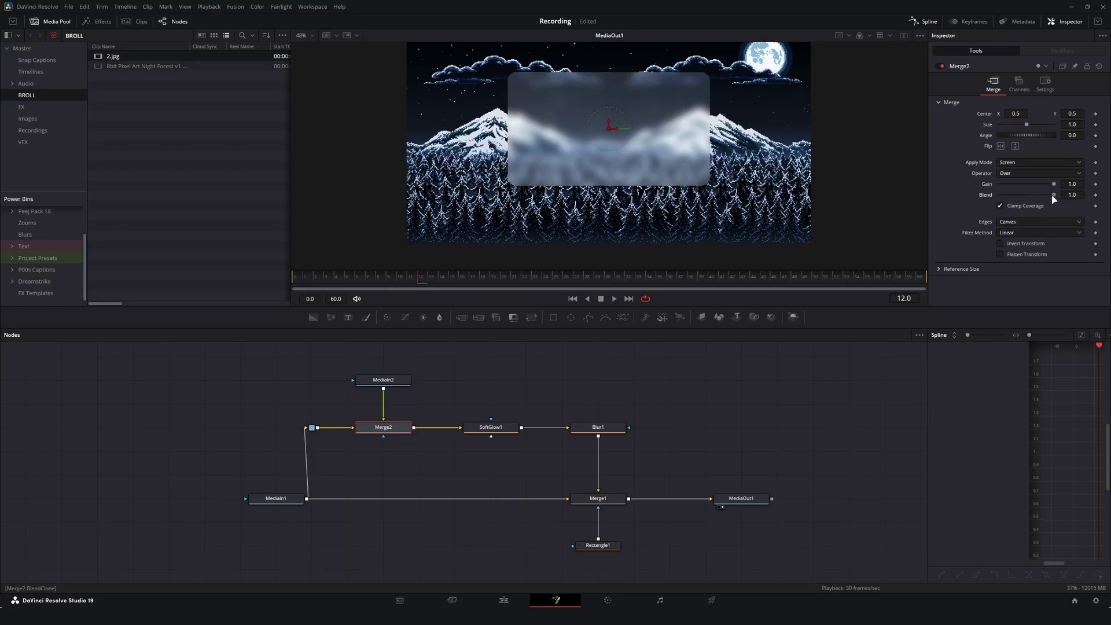
pyautogui.moveTo(1051, 196); pyautogui.dragTo(1028, 195)
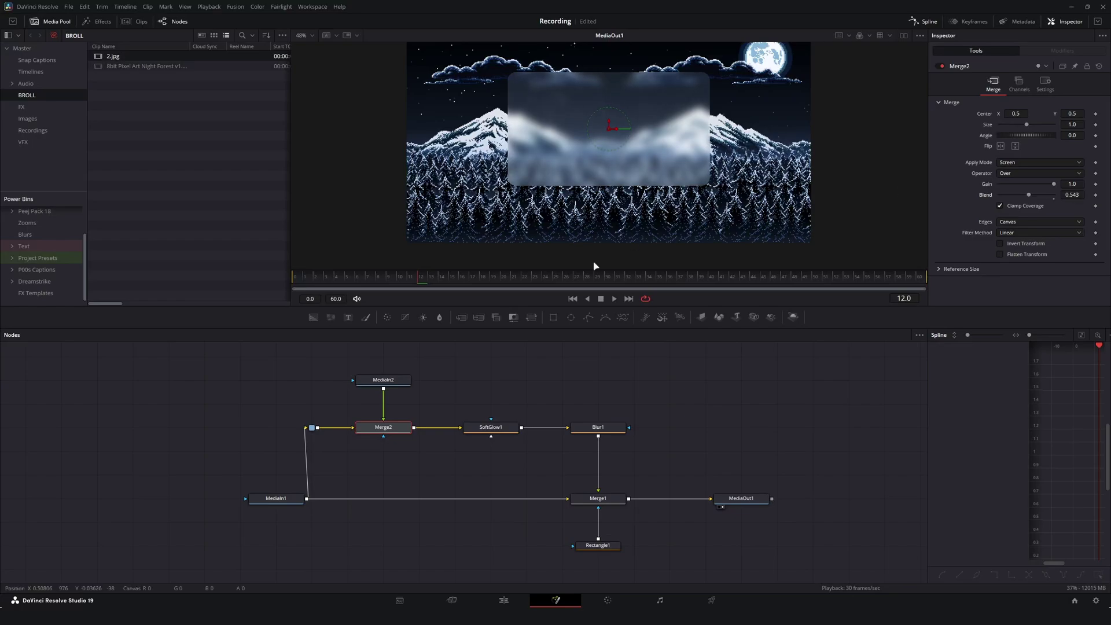
# - Compare the glass with Merge2 bypassed and enabled, and reduce Merge2's blend to 0.48
pyautogui.hotkey('ctrl', 'p')
pyautogui.hotkey('ctrl', 'p')
pyautogui.hotkey('ctrl', 'p')
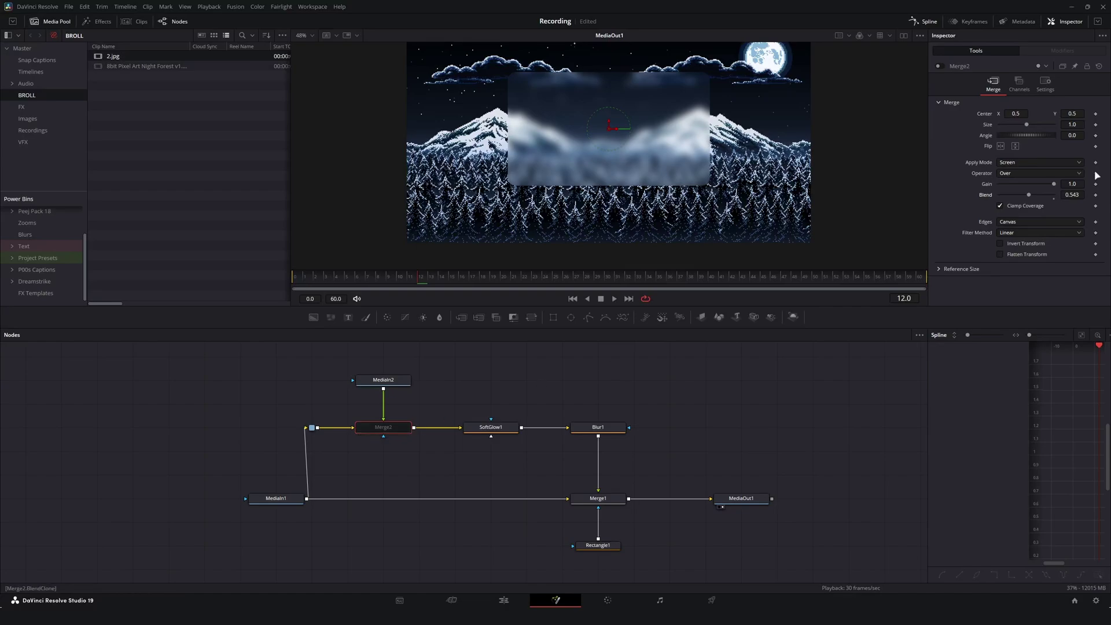
pyautogui.moveTo(1027, 196); pyautogui.dragTo(1025, 196)
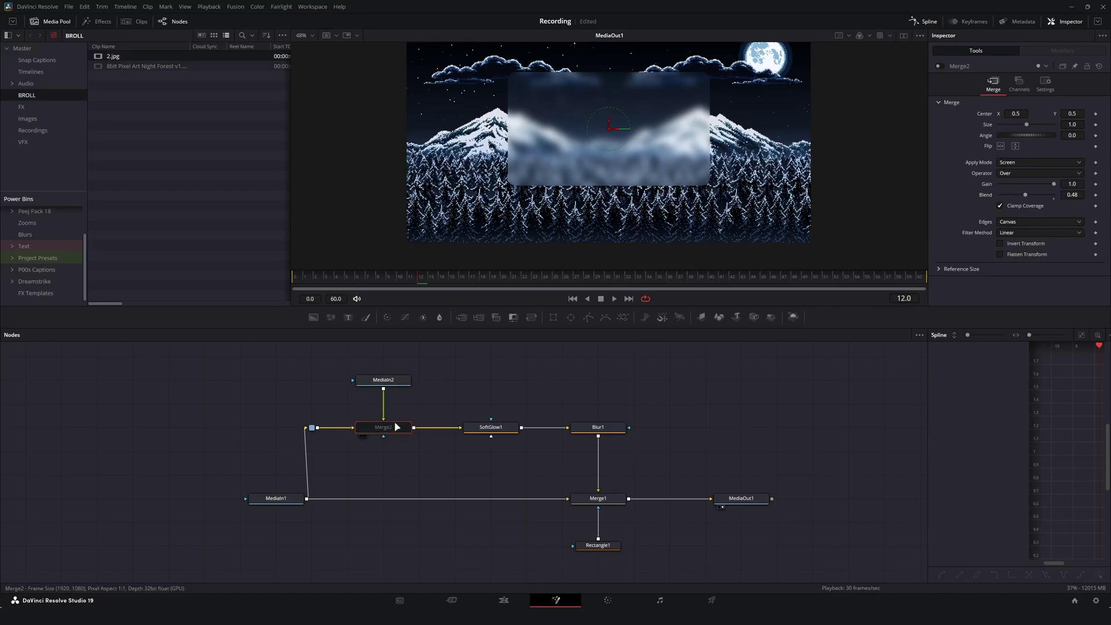
pyautogui.hotkey('ctrl', 'p')
# - Move Merge2 and its MediaIn2 texture out of the chain and reinsert them between Blur1 and Merge1
pyautogui.moveTo(325, 364); pyautogui.dragTo(387, 433)
pyautogui.moveTo(383, 428); pyautogui.dragTo(655, 413)
pyautogui.moveTo(428, 403); pyautogui.dragTo(585, 430)
pyautogui.moveTo(614, 428); pyautogui.dragTo(544, 426)
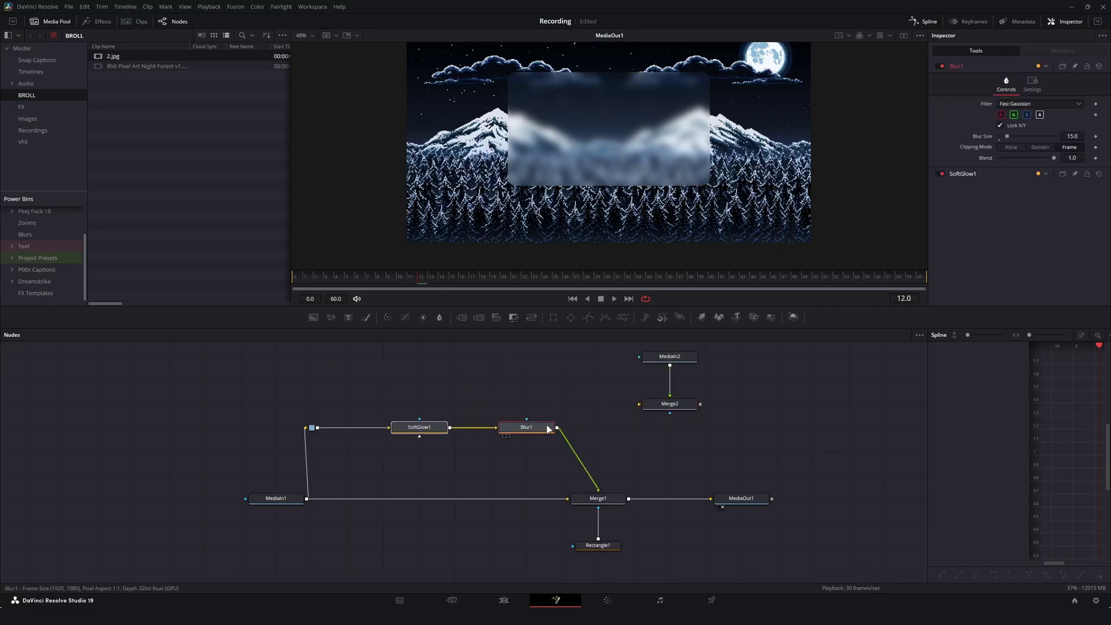
pyautogui.moveTo(610, 349); pyautogui.dragTo(695, 404)
pyautogui.moveTo(691, 405); pyautogui.dragTo(618, 429)
pyautogui.scroll(8, 560, 94)
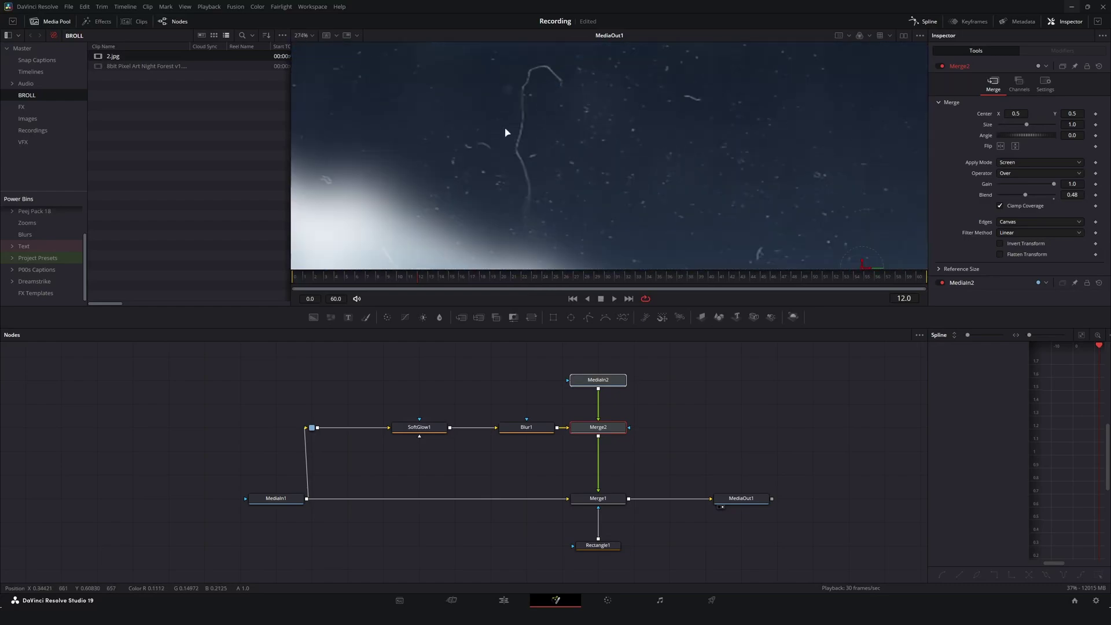
pyautogui.scroll(-6, 509, 137)
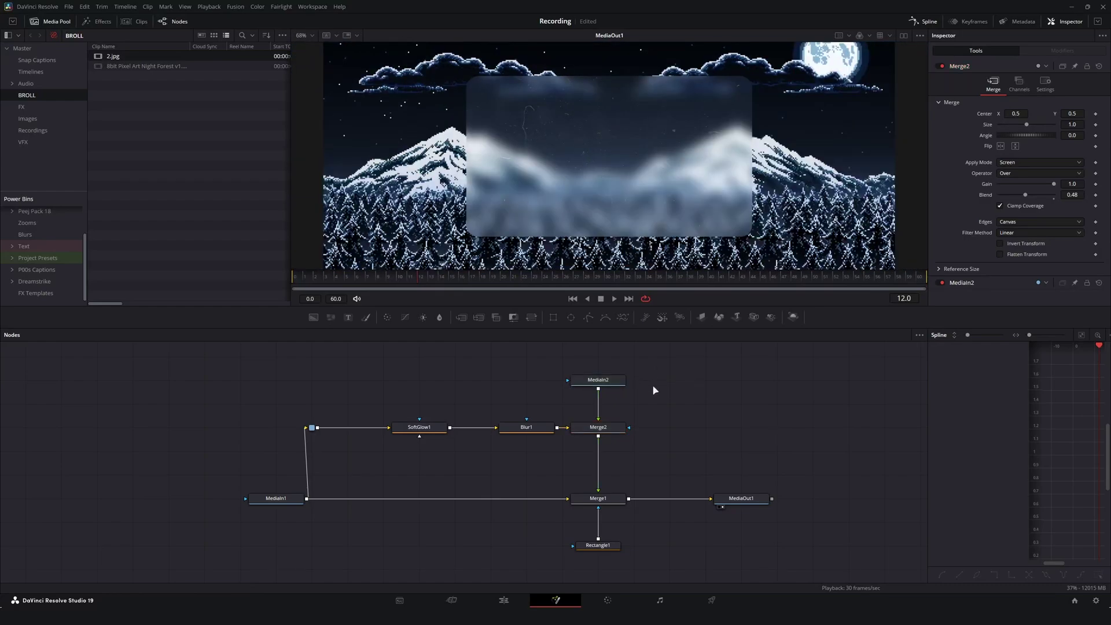
# - Add a Blur node between MediaIn2 and Merge2 and set its blur size to 2.3
pyautogui.moveTo(598, 379); pyautogui.dragTo(600, 356)
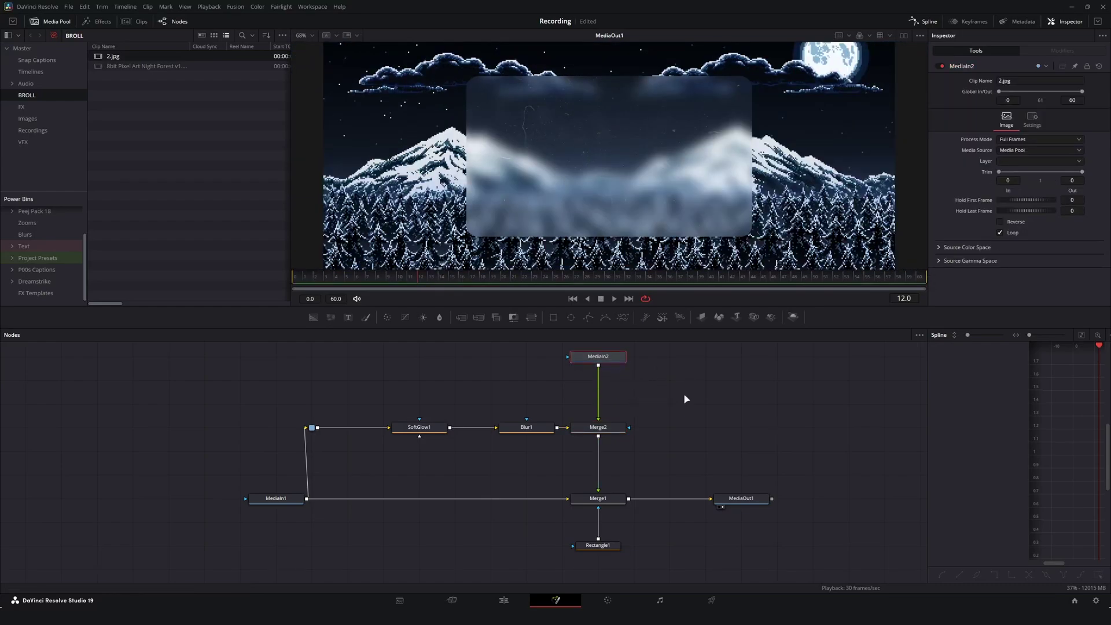
pyautogui.hotkey('shift', 'space')
pyautogui.write('blur')
pyautogui.press('Return')
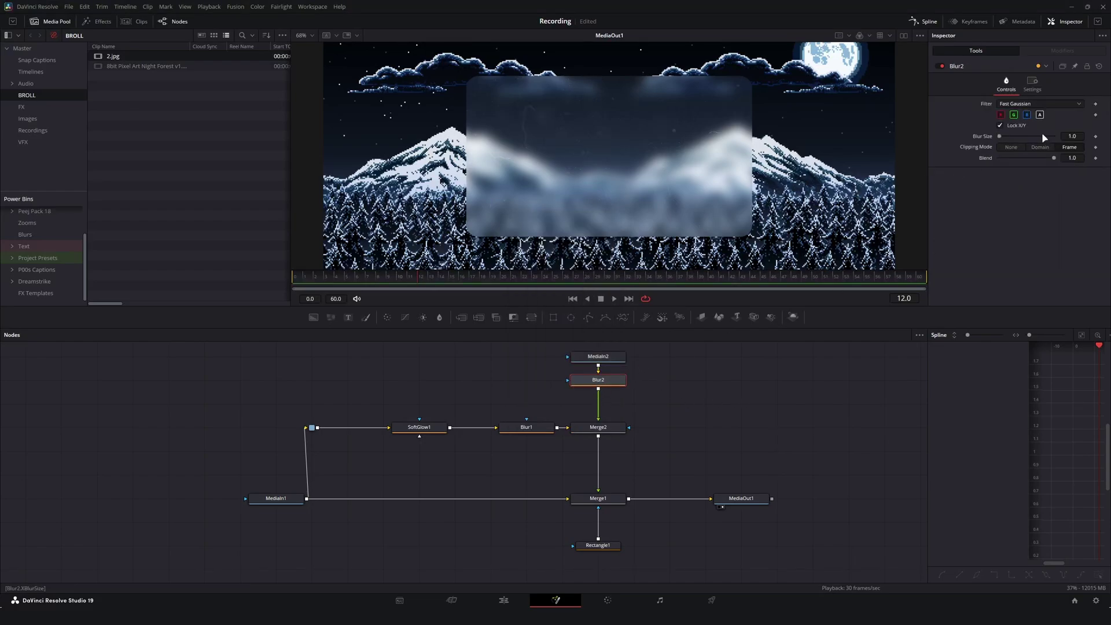
pyautogui.moveTo(1071, 137); pyautogui.dragTo(1081, 137)
pyautogui.scroll(-1, 567, 158)
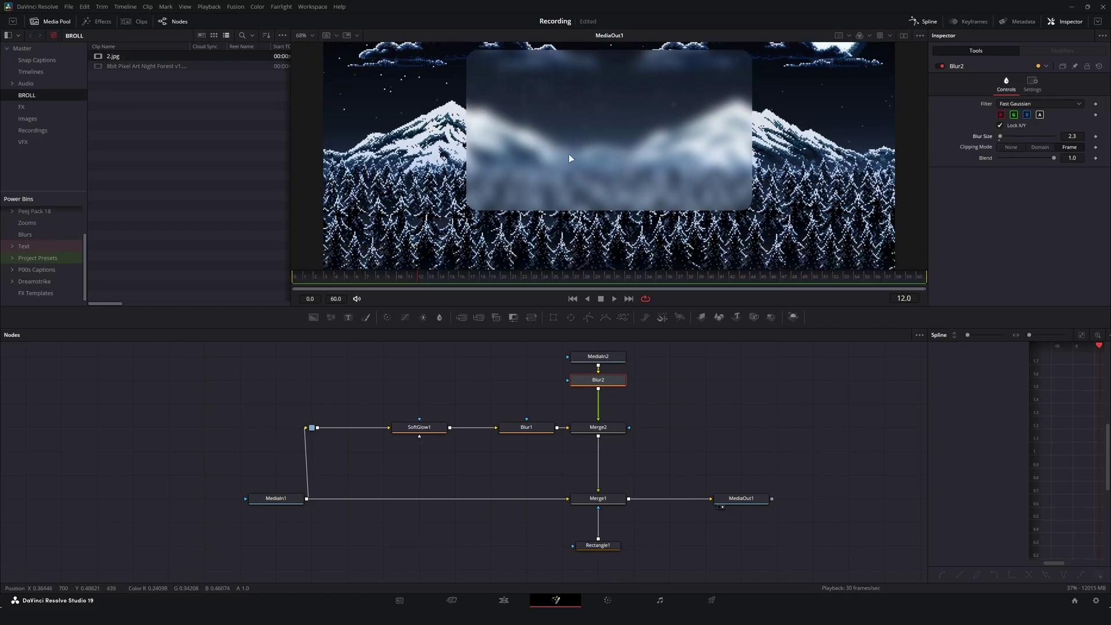
pyautogui.scroll(1, 503, 116)
pyautogui.scroll(-1, 503, 115)
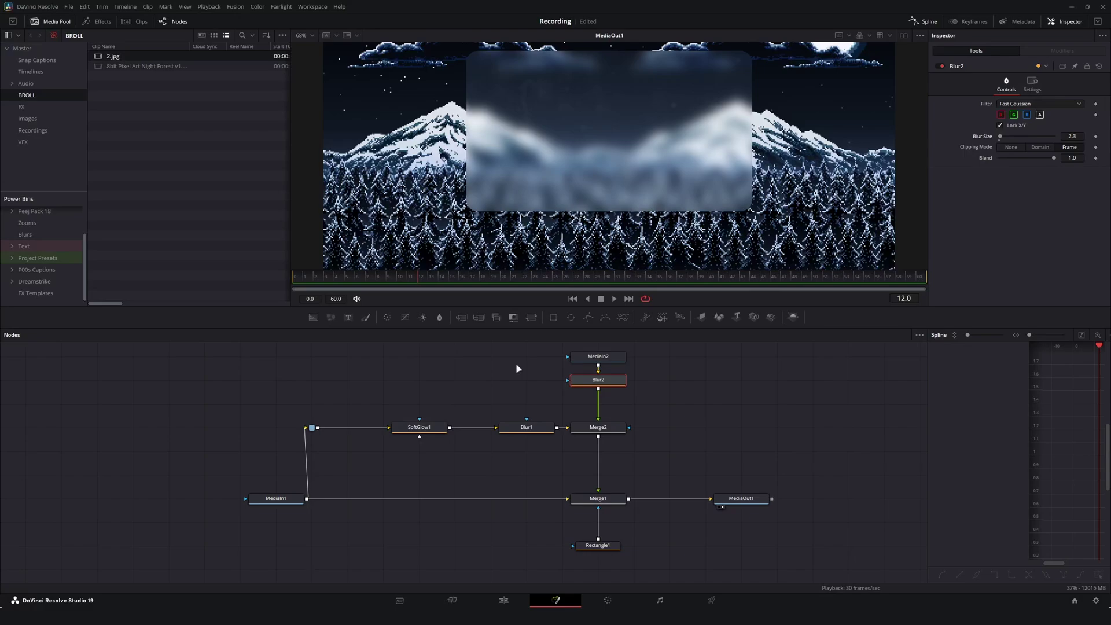
# - Delete the MediaIn2 and Blur2 nodes and add a FastNoise node above Merge2
pyautogui.moveTo(517, 345); pyautogui.dragTo(704, 398)
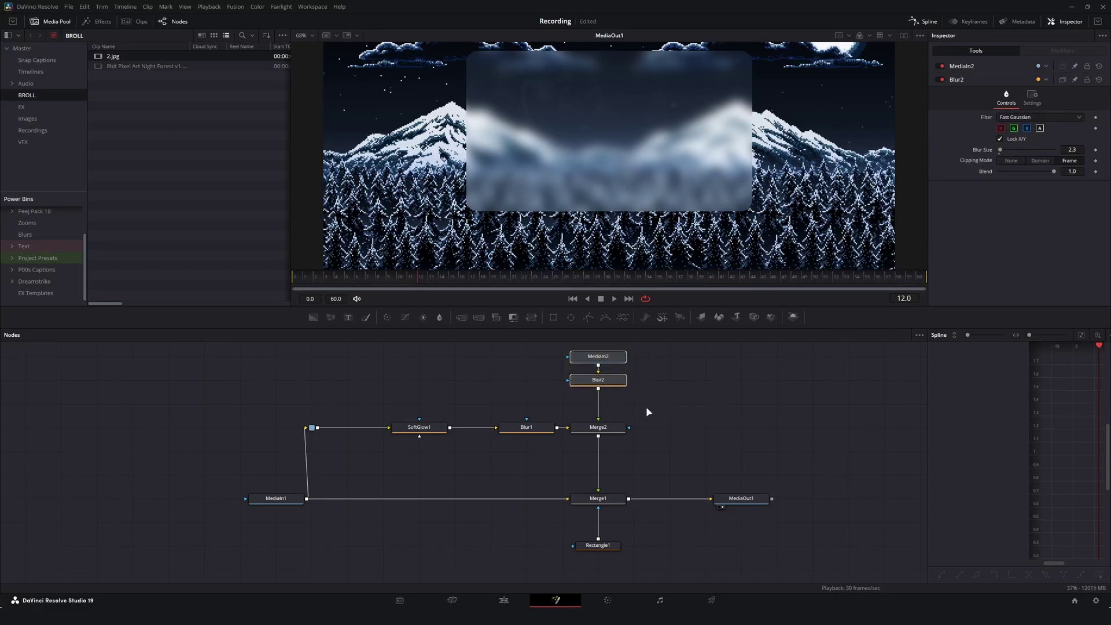
pyautogui.press('Delete')
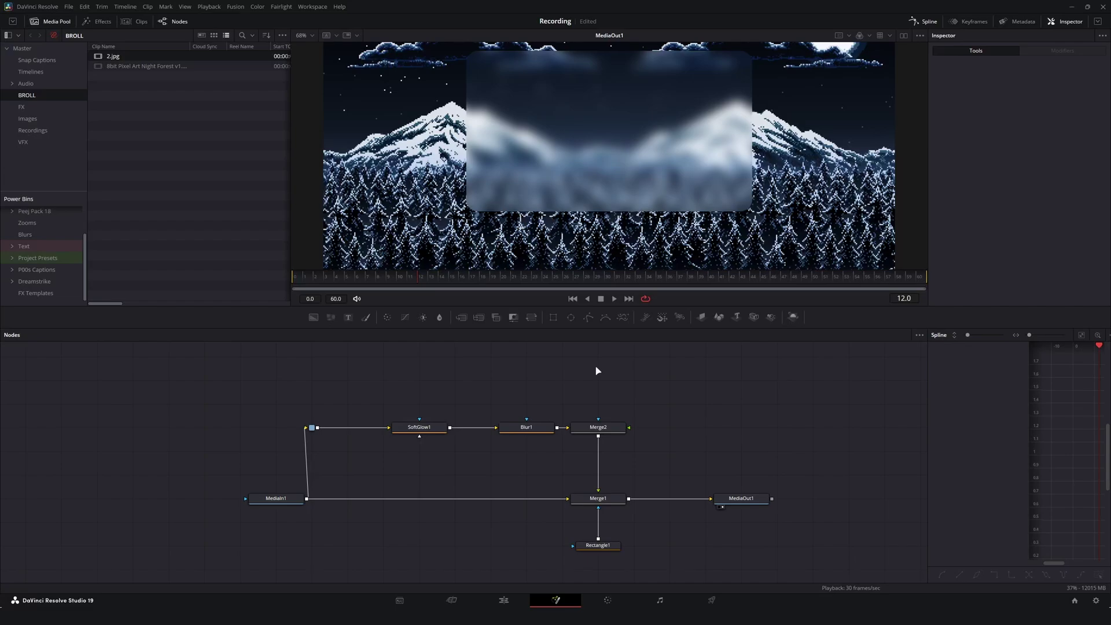
pyautogui.hotkey('shift', 'space')
pyautogui.write('fast')
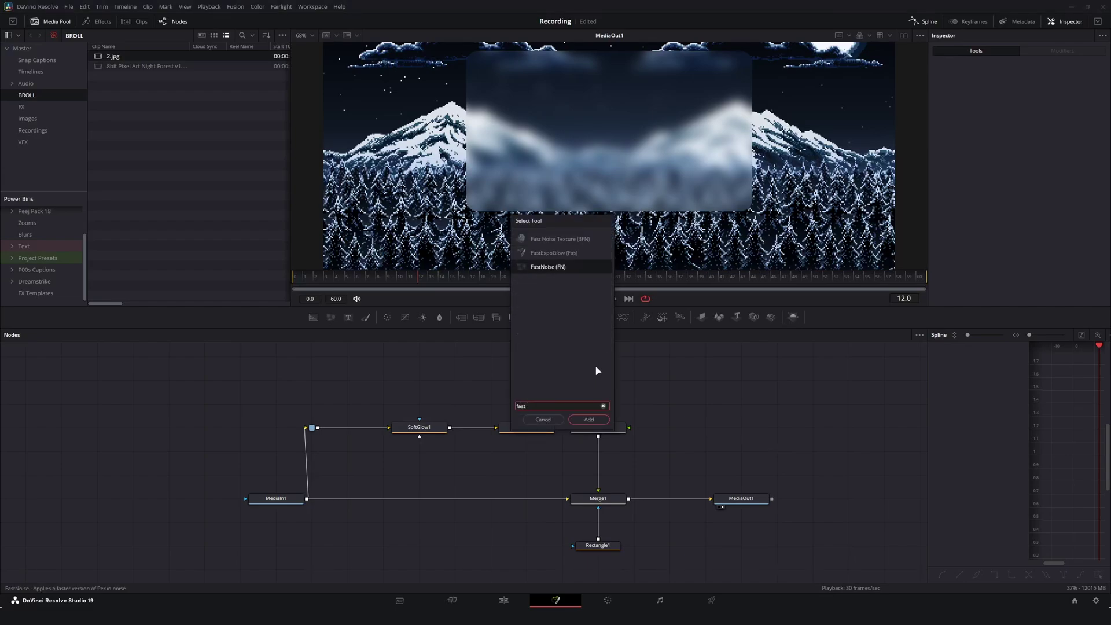
pyautogui.press('Return')
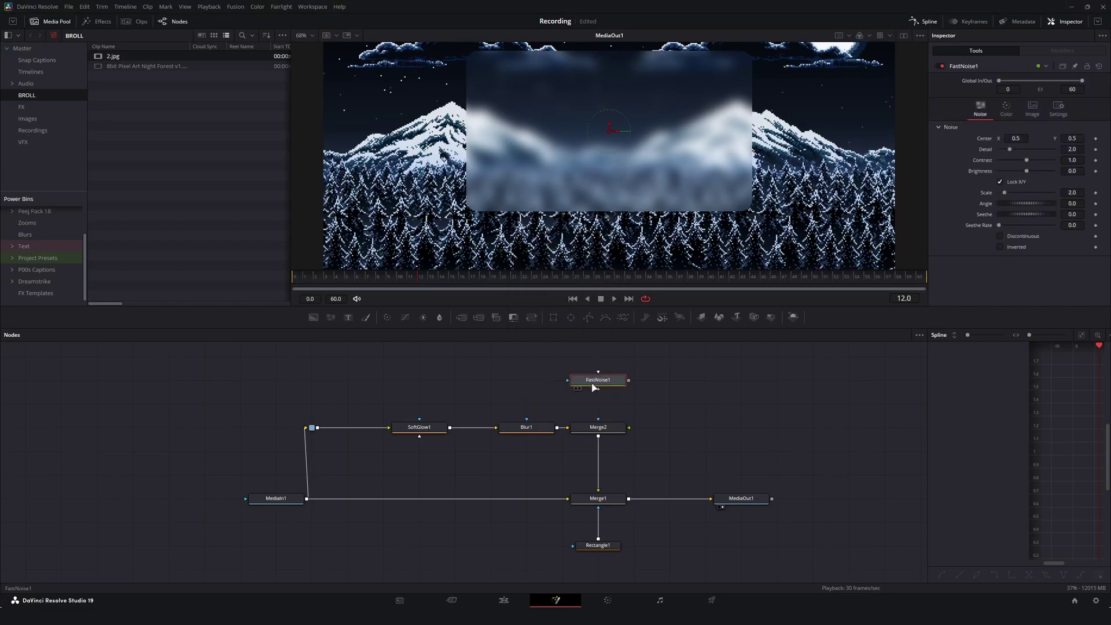
# - Preview the FastNoise1 animation, connect its output to Merge2's foreground, and view the Merge2 result
pyautogui.press('1')
pyautogui.moveTo(420, 278); pyautogui.dragTo(878, 265)
pyautogui.press('space')
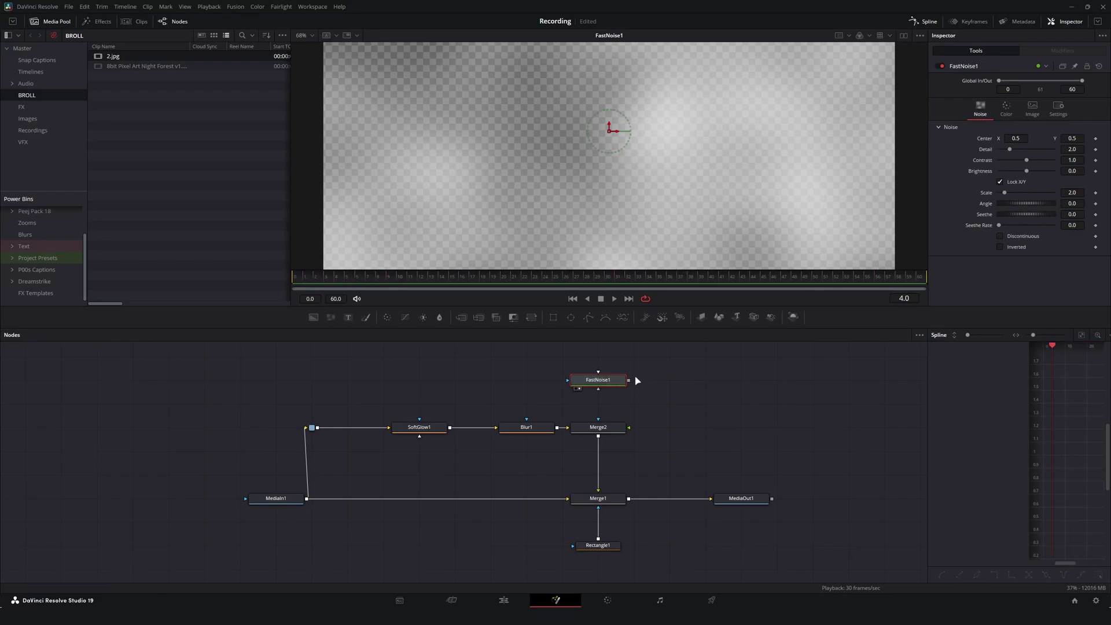
pyautogui.moveTo(629, 380); pyautogui.dragTo(603, 433)
pyautogui.click(604, 431)
pyautogui.press('1')
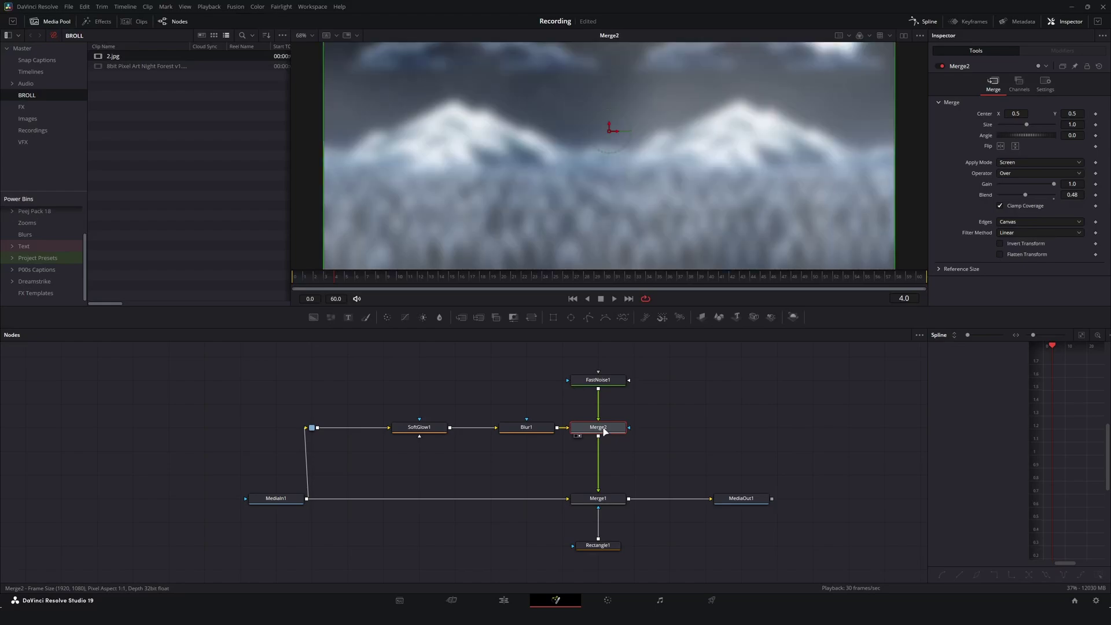
pyautogui.scroll(-2, 565, 212)
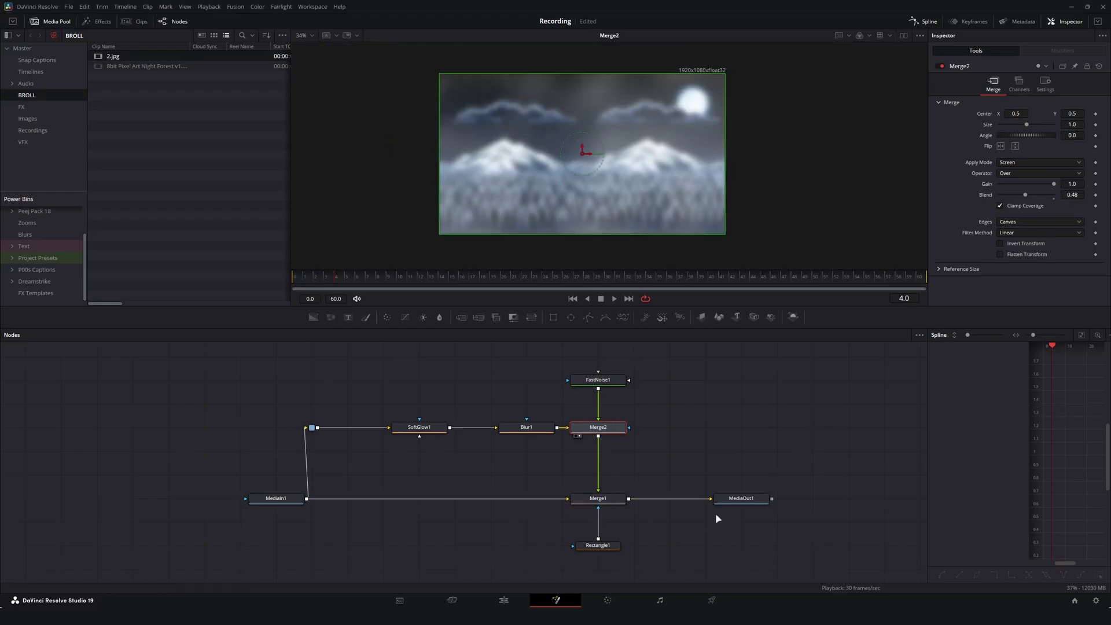
# - Show MediaOut1 in the viewer and lower Merge2's blend to about 0.222
pyautogui.click(735, 498)
pyautogui.press('1')
pyautogui.scroll(2, 590, 183)
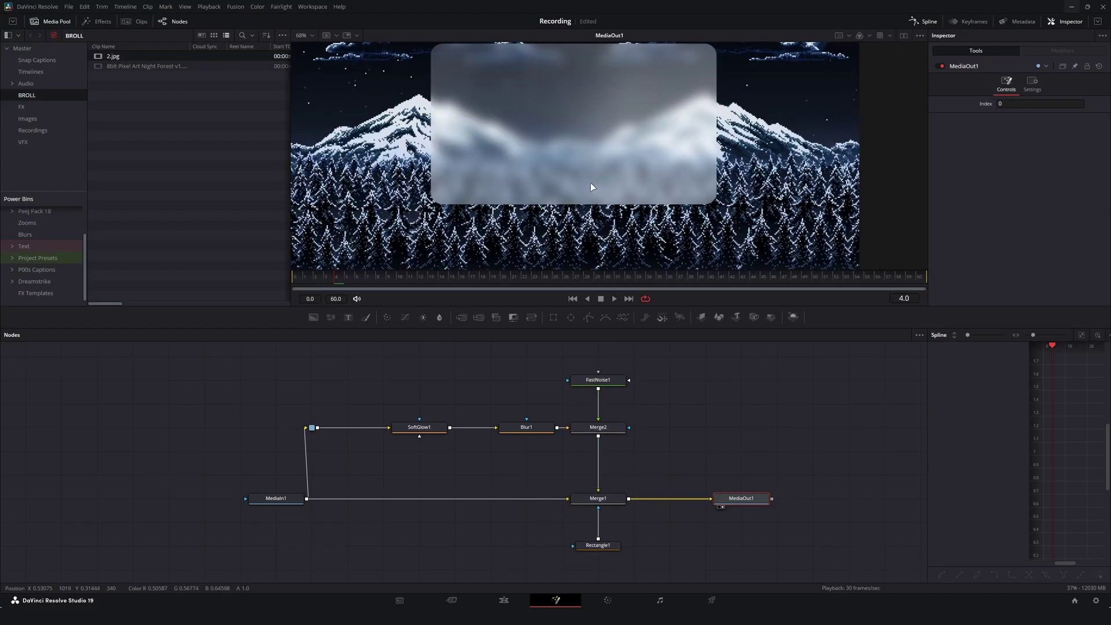
pyautogui.click(608, 430)
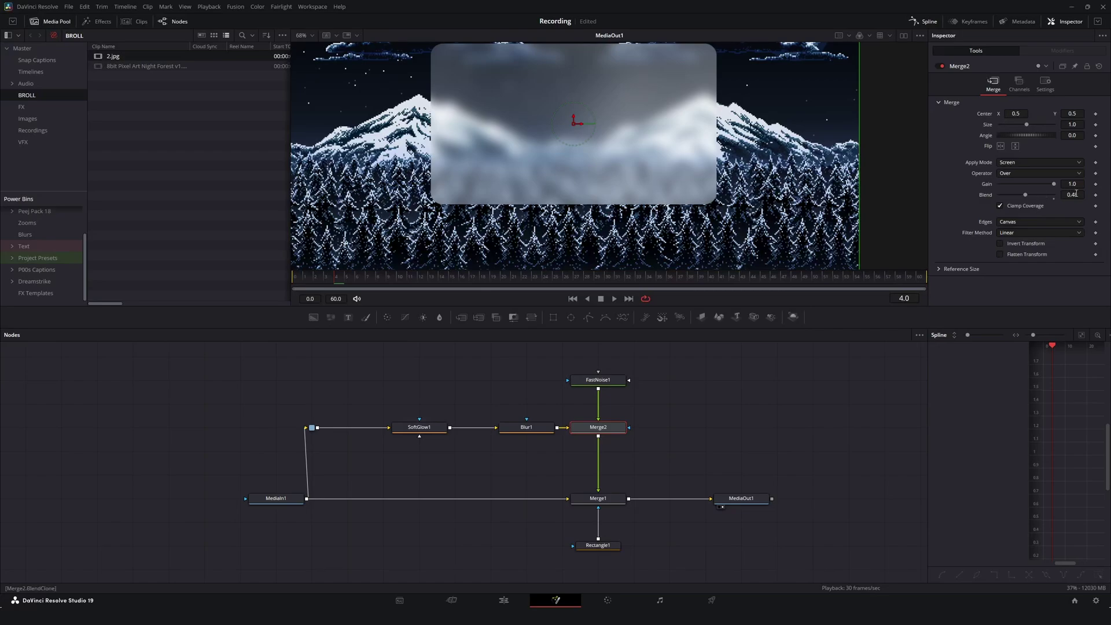
pyautogui.moveTo(1024, 195); pyautogui.dragTo(1009, 194)
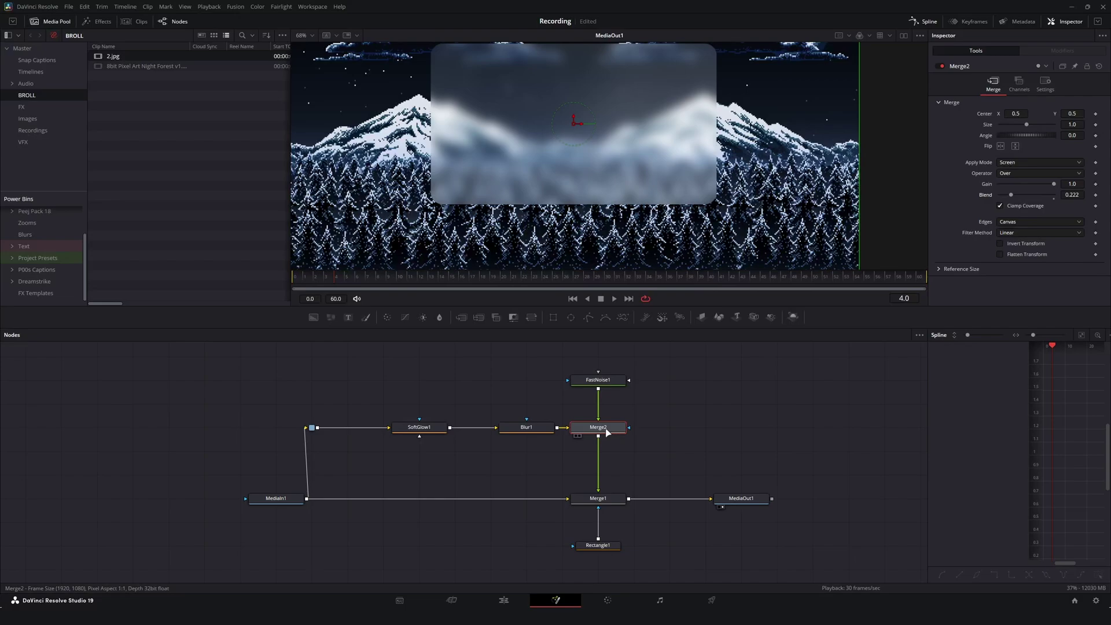
# - Bypass and re-enable Merge2 several times to compare the glass with and without the noise
pyautogui.hotkey('ctrl', 'p')
pyautogui.hotkey('ctrl', 'p')
pyautogui.hotkey('ctrl', 'p')
pyautogui.hotkey('ctrl', 'p')
pyautogui.hotkey('ctrl', 'p')
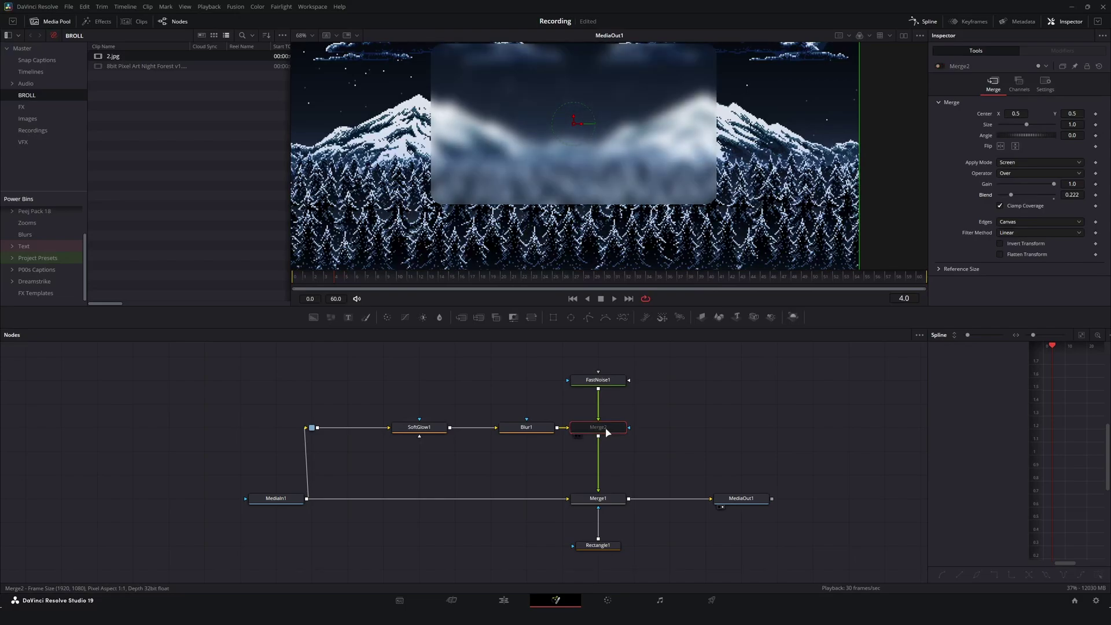
pyautogui.hotkey('ctrl', 'p')
pyautogui.hotkey('ctrl', 'p')
pyautogui.hotkey('ctrl', 'p')
pyautogui.hotkey('ctrl', 'p')
pyautogui.hotkey('ctrl', 'p')
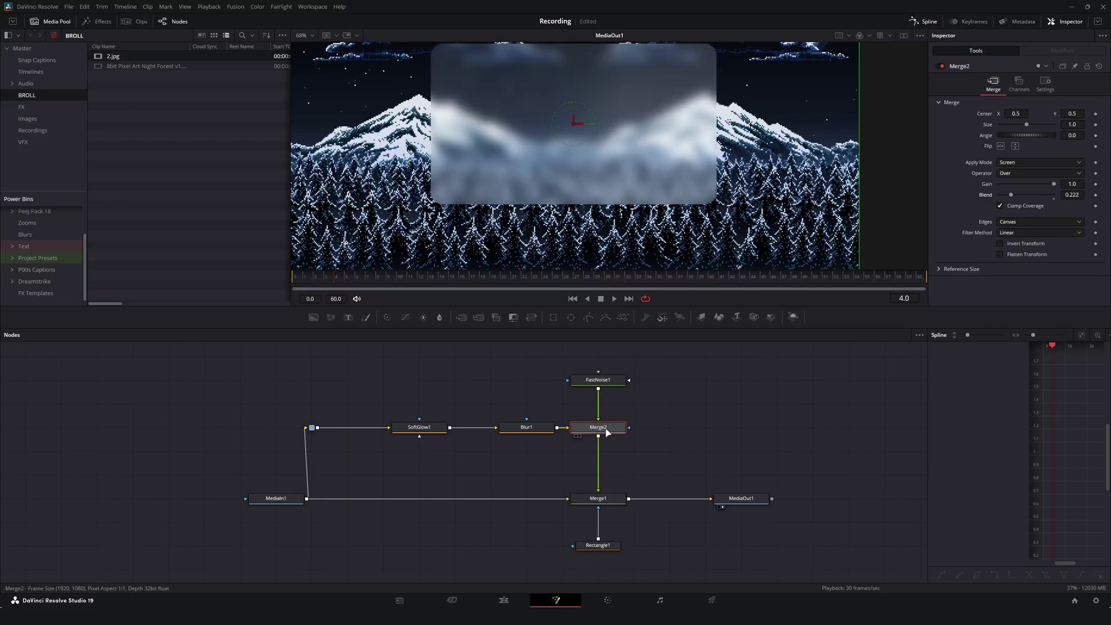
# - Tidy the node graph by spacing Merge1, Rectangle1 and MediaOut1 farther along and raising the SoftGlow1, Blur1, Merge2 and FastNoise1 branch
pyautogui.hscroll(3, 658, 487)
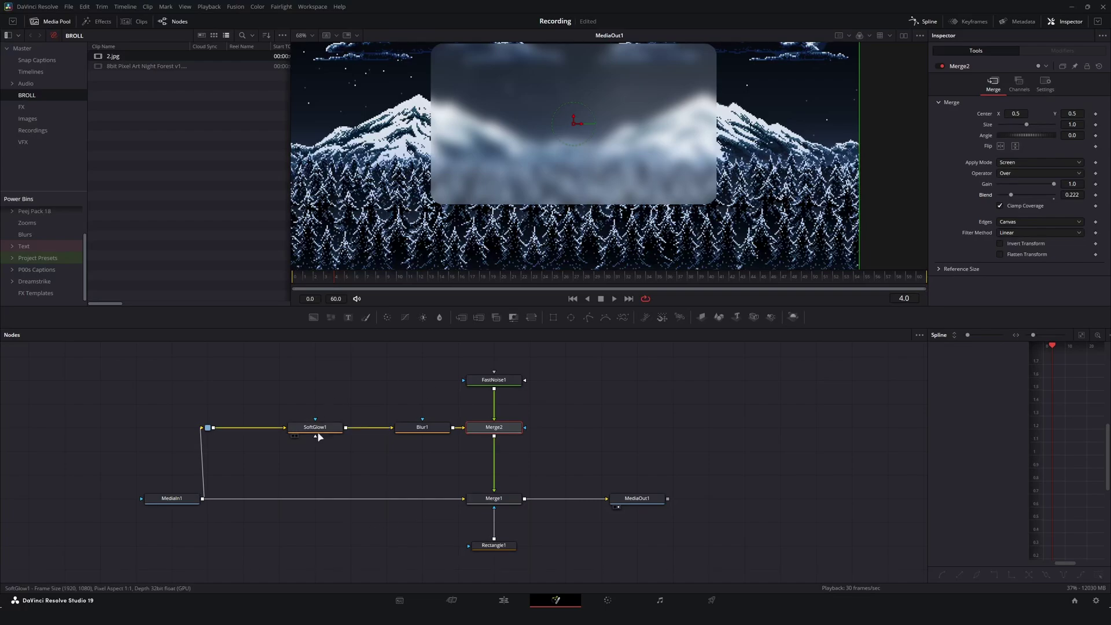
pyautogui.moveTo(397, 473); pyautogui.dragTo(697, 545)
pyautogui.moveTo(642, 499); pyautogui.dragTo(714, 499)
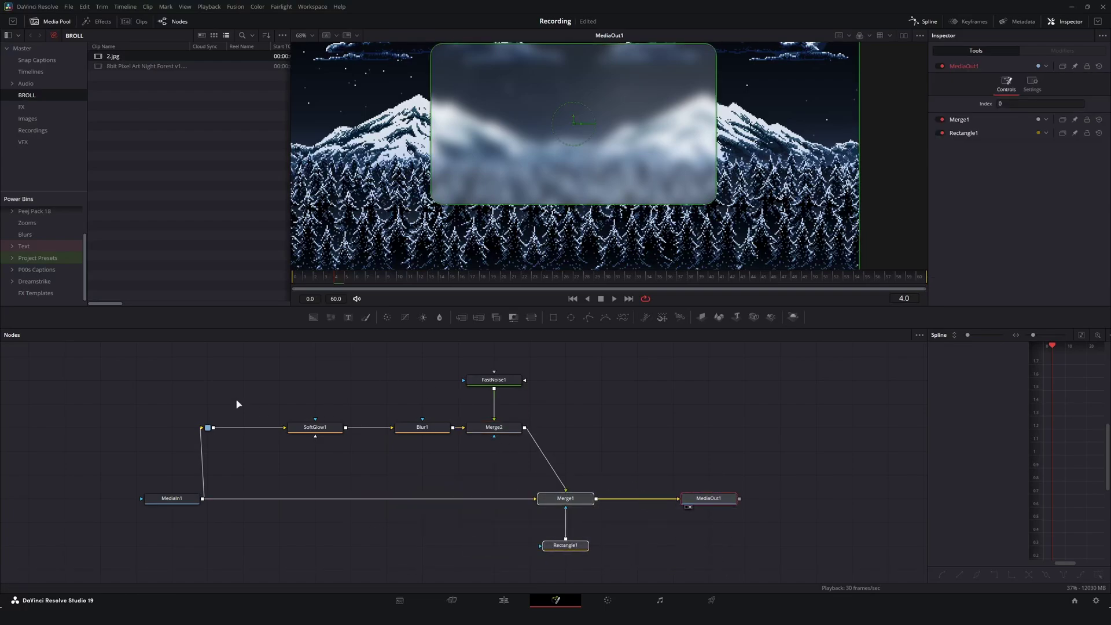
pyautogui.moveTo(271, 363); pyautogui.dragTo(494, 404)
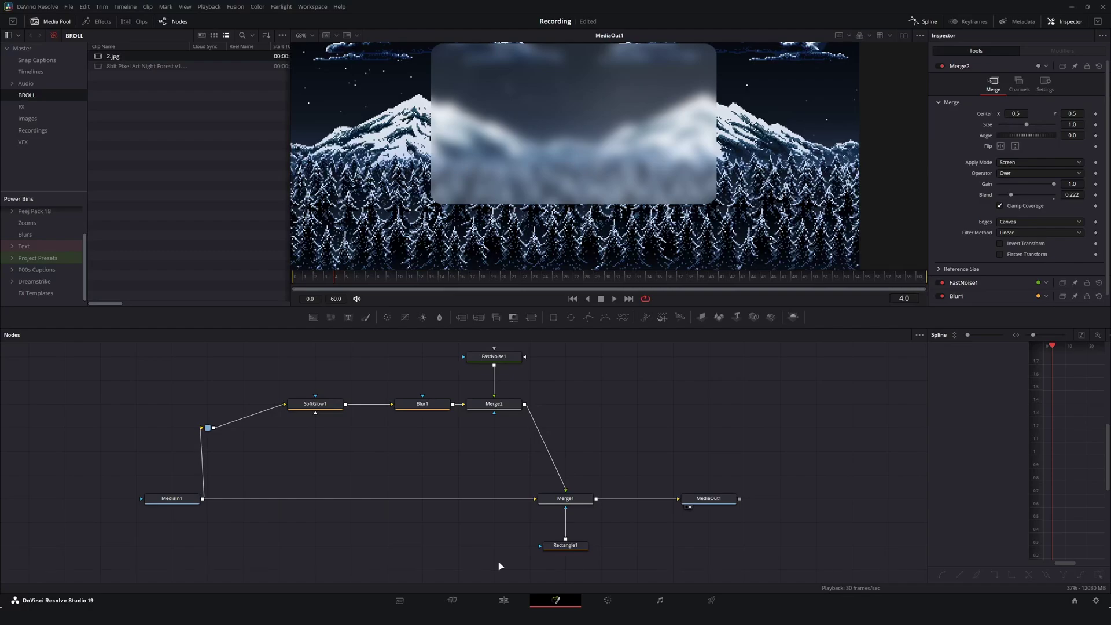
# - Switch to the Edit page and save the timeline's Adjustment Clip into the Media Pool's Master bin
pyautogui.click(513, 602)
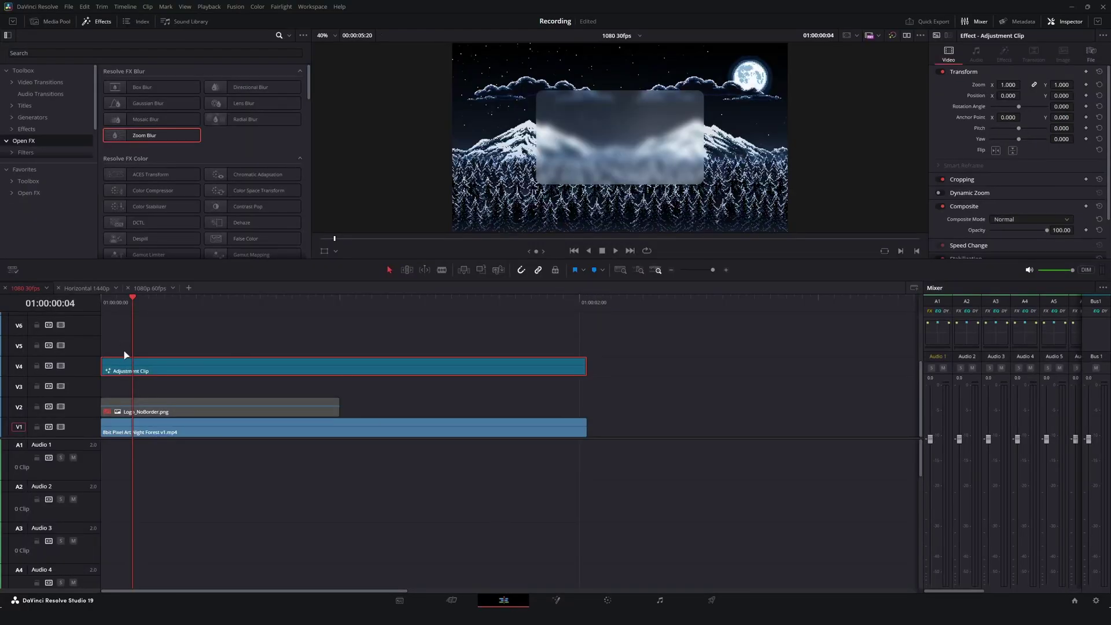
pyautogui.click(50, 22)
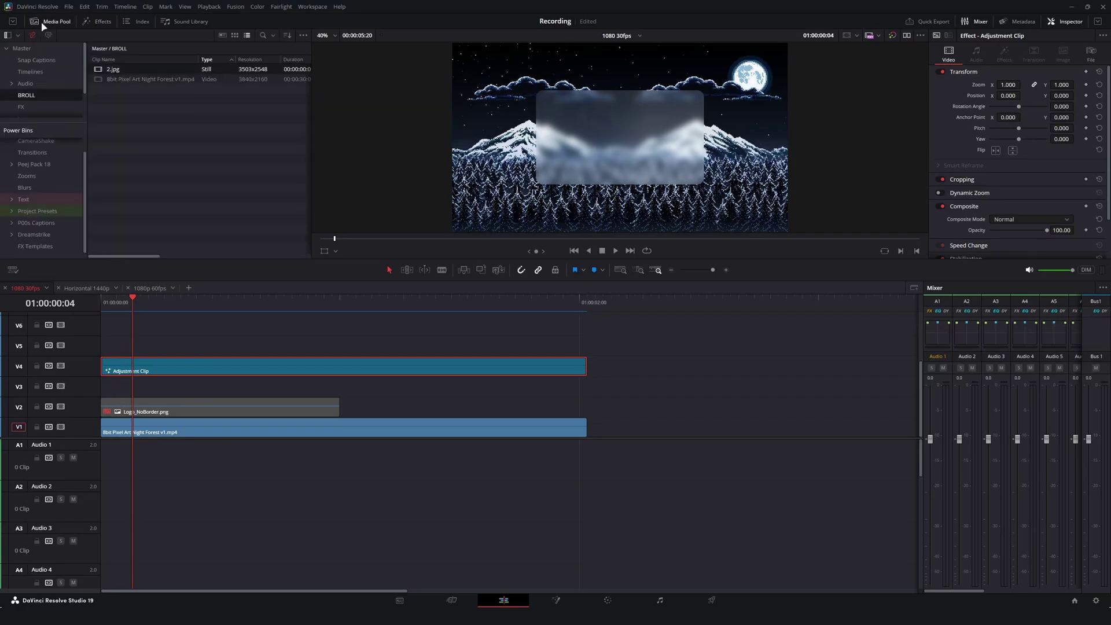
pyautogui.moveTo(58, 121); pyautogui.dragTo(58, 171)
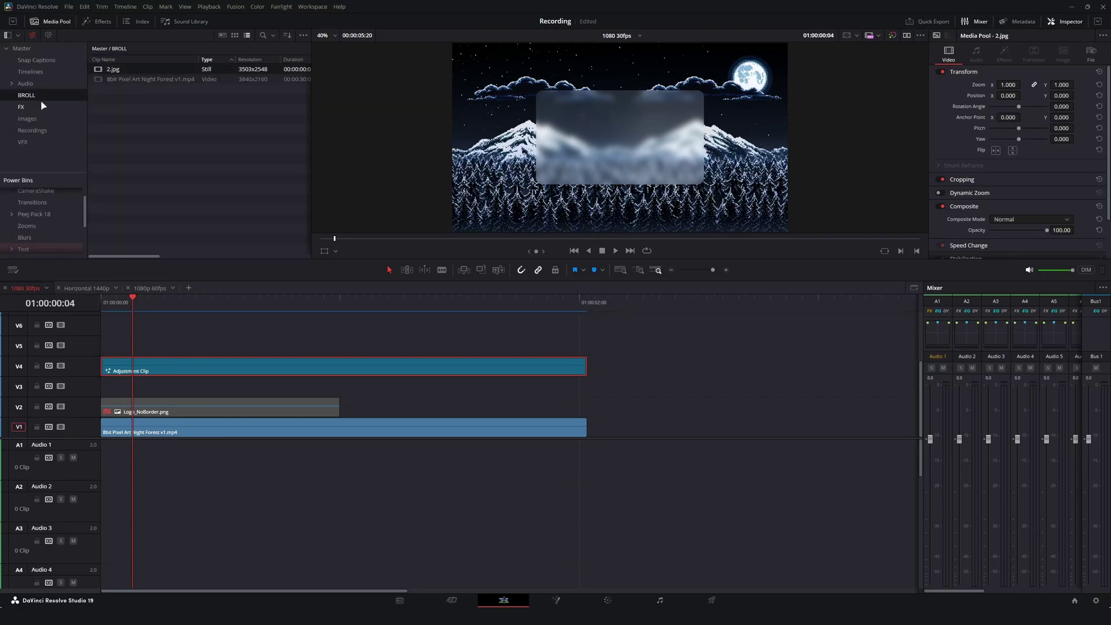
pyautogui.click(22, 48)
pyautogui.moveTo(143, 373); pyautogui.dragTo(246, 248)
# - Test the saved Adjustment Clip by placing a copy on track V3 past the forest clip, and delete that copy
pyautogui.moveTo(129, 162); pyautogui.dragTo(636, 395)
pyautogui.moveTo(683, 312); pyautogui.dragTo(836, 339)
pyautogui.hscroll(3, 689, 370)
pyautogui.moveTo(574, 324); pyautogui.dragTo(579, 353)
pyautogui.click(680, 394)
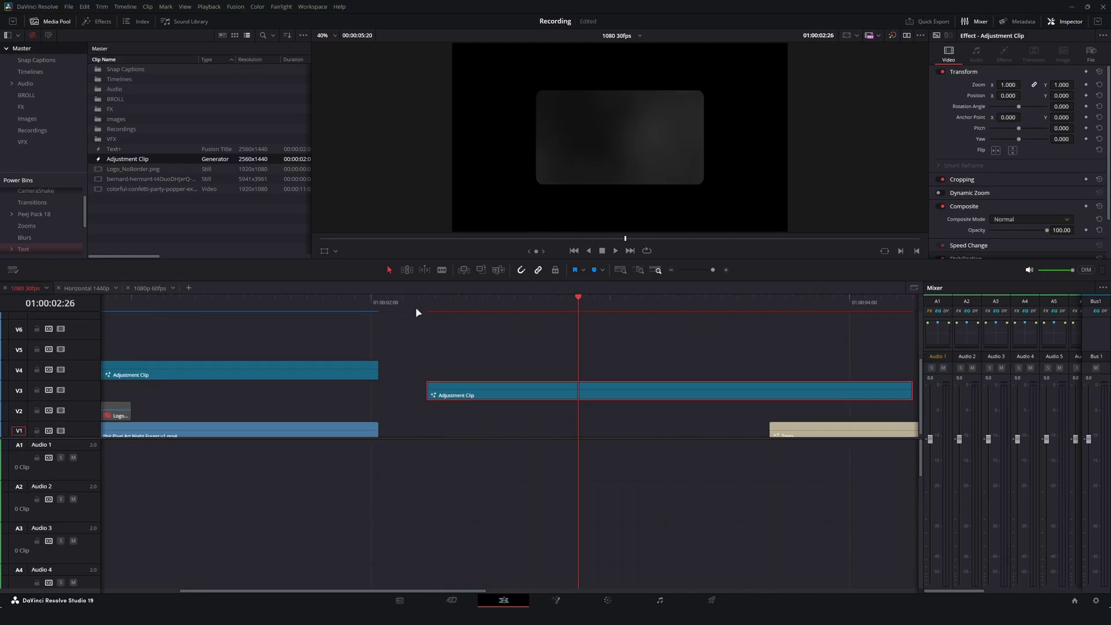
pyautogui.press('Delete')
# - Examine the Power Bins list and the Show Power Bins option of the Media Pool
pyautogui.moveTo(51, 172); pyautogui.dragTo(51, 148)
pyautogui.scroll(1, 38, 184)
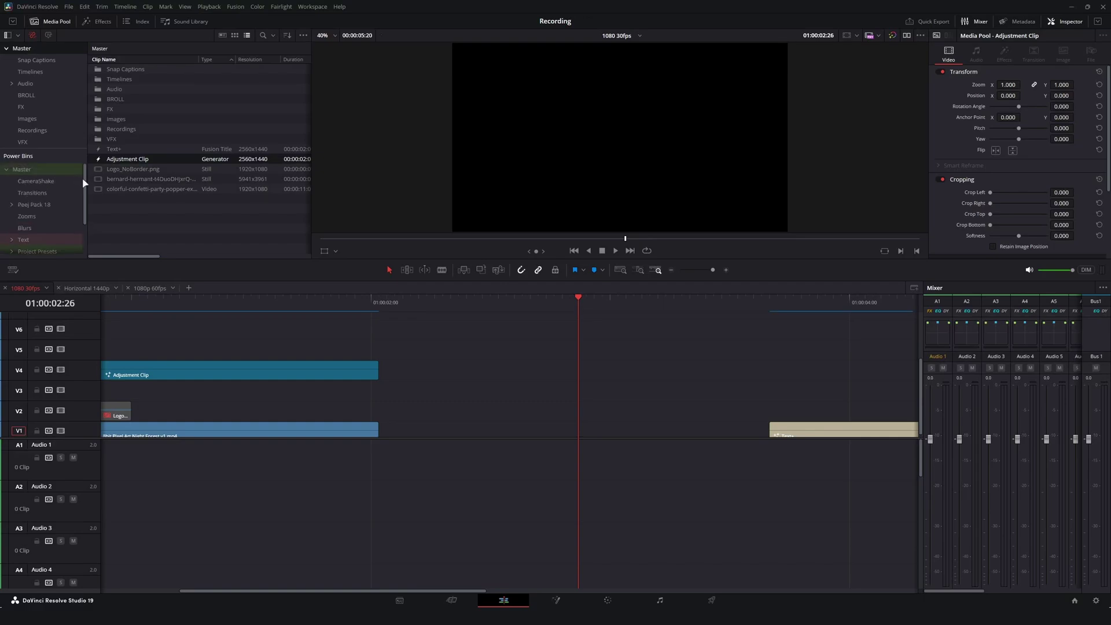
pyautogui.click(303, 36)
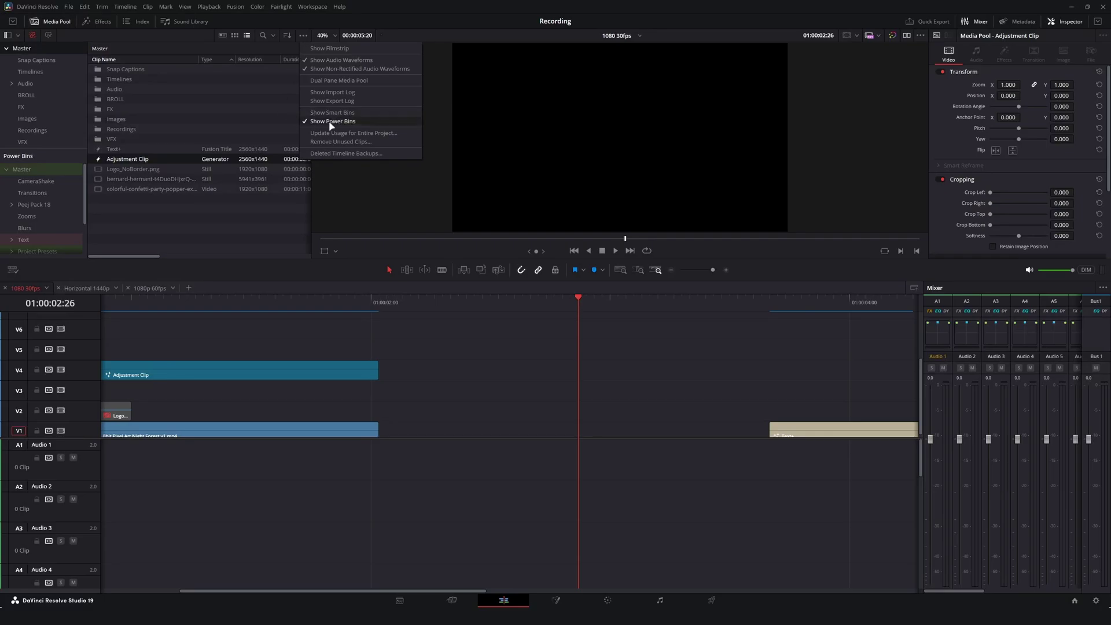
# - Place the playhead at 01:00:01:15 and open the Adjustment Clip on V4 in the Fusion page
pyautogui.click(252, 302)
pyautogui.click(271, 373)
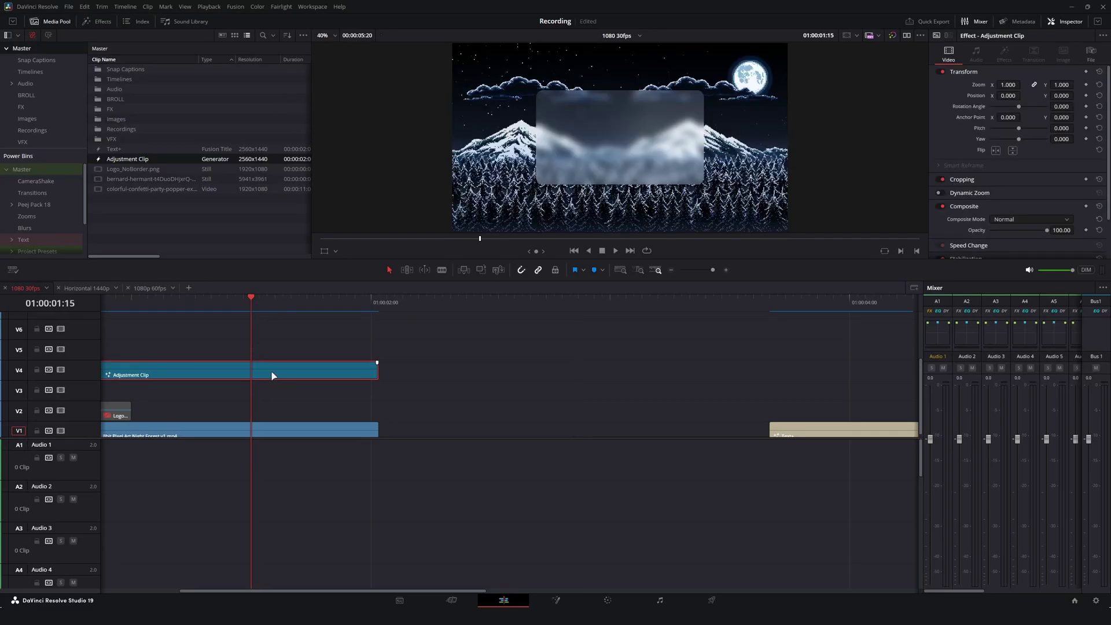
pyautogui.hotkey('shift', '5')
pyautogui.scroll(-2, 488, 148)
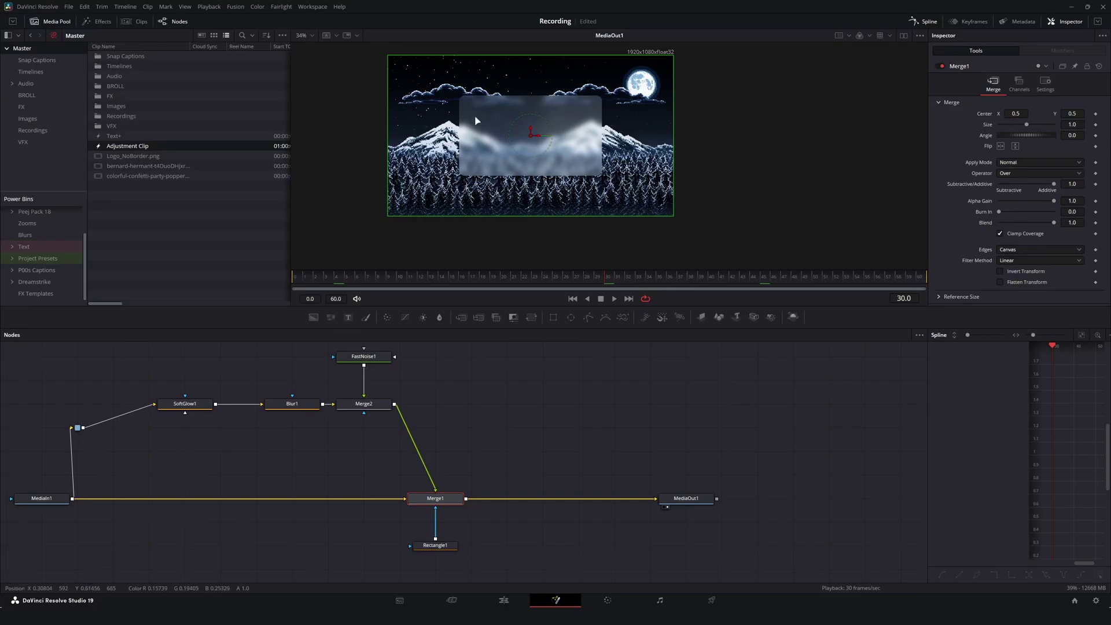
# - Move MediaOut1 farther from Merge1, and shift the SoftGlow1, Blur1, FastNoise1 and Merge2 group until Merge2 lines up above Merge1
pyautogui.click(515, 417)
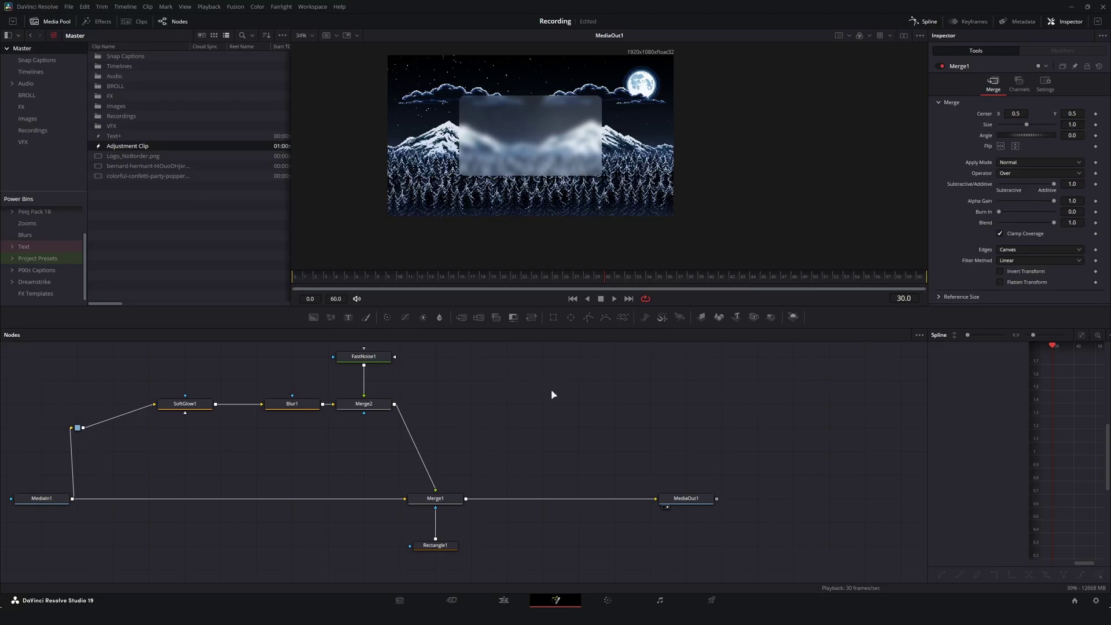
pyautogui.moveTo(689, 498); pyautogui.dragTo(725, 498)
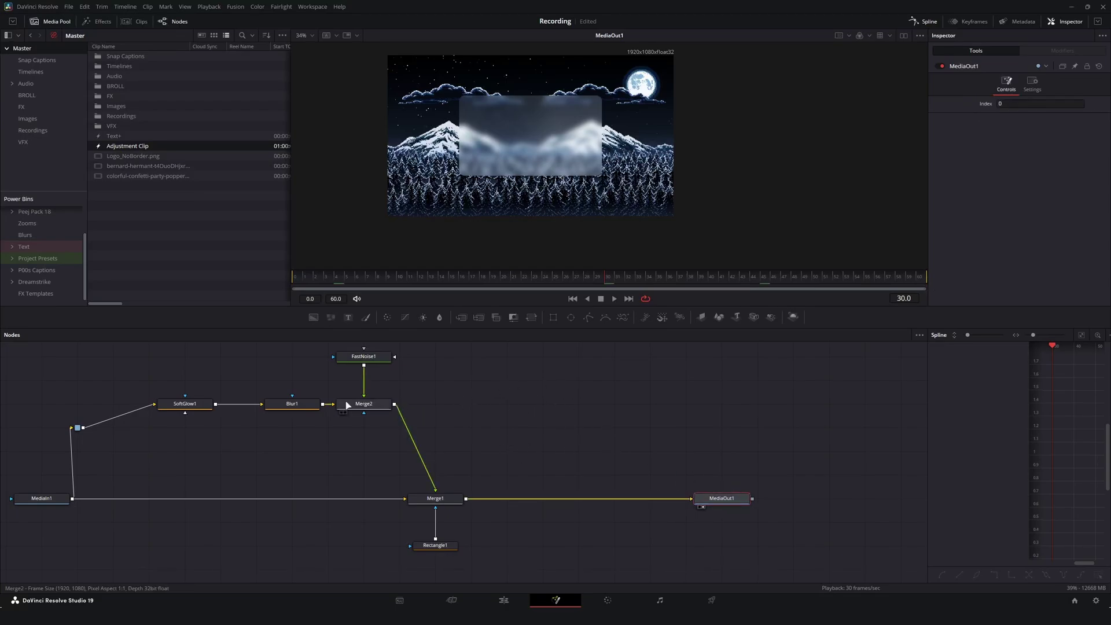
pyautogui.moveTo(166, 364); pyautogui.dragTo(380, 423)
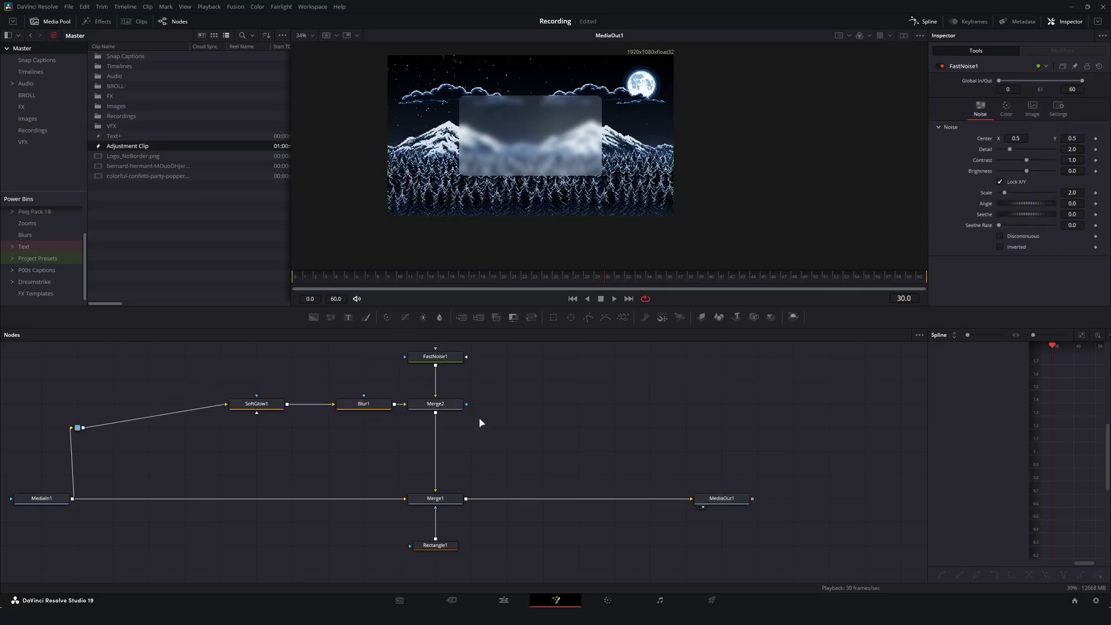
# - Insert a Drop Shadow node after Merge2 and place it midway between Merge2 and Merge1
pyautogui.click(436, 404)
pyautogui.hotkey('shift', 'space')
pyautogui.write('dr')
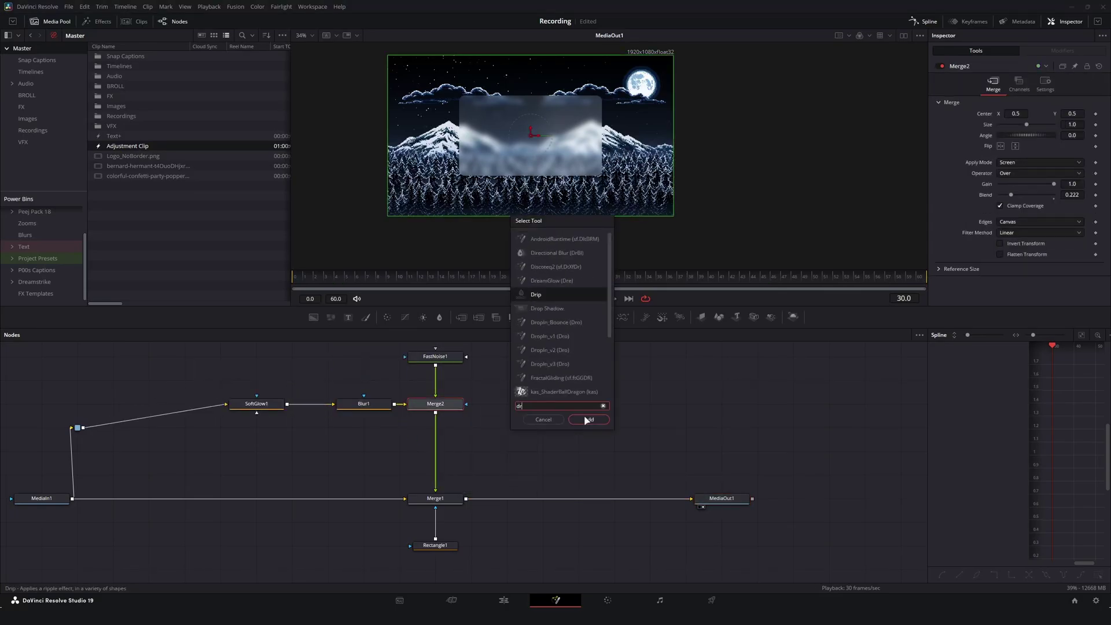
pyautogui.write('op')
pyautogui.press('Up')
pyautogui.press('Up')
pyautogui.press('Up')
pyautogui.press('Up')
pyautogui.press('Up')
pyautogui.press('Return')
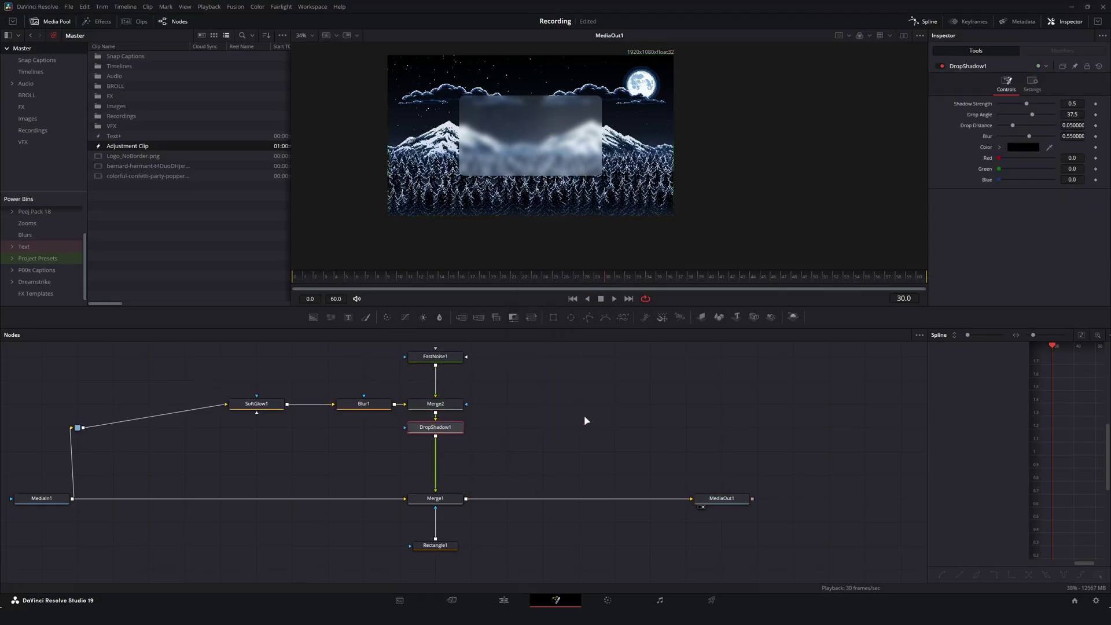
pyautogui.moveTo(435, 428); pyautogui.dragTo(435, 452)
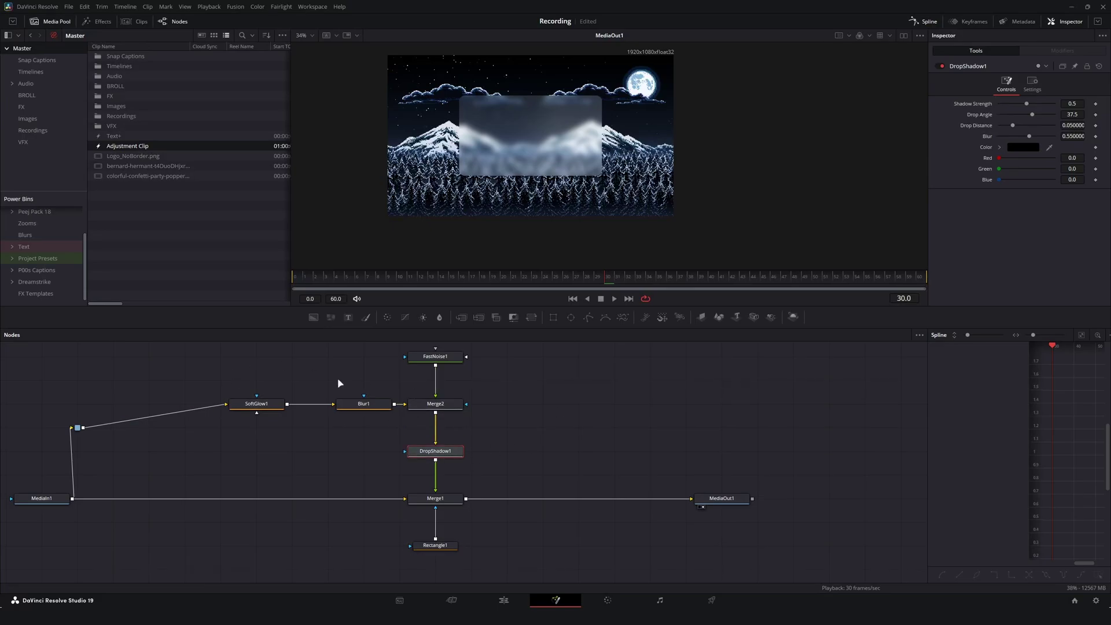
# - Inspect the glass panel's edges for a shadow and check the Rectangle1 mask that feeds Merge1
pyautogui.scroll(3, 552, 185)
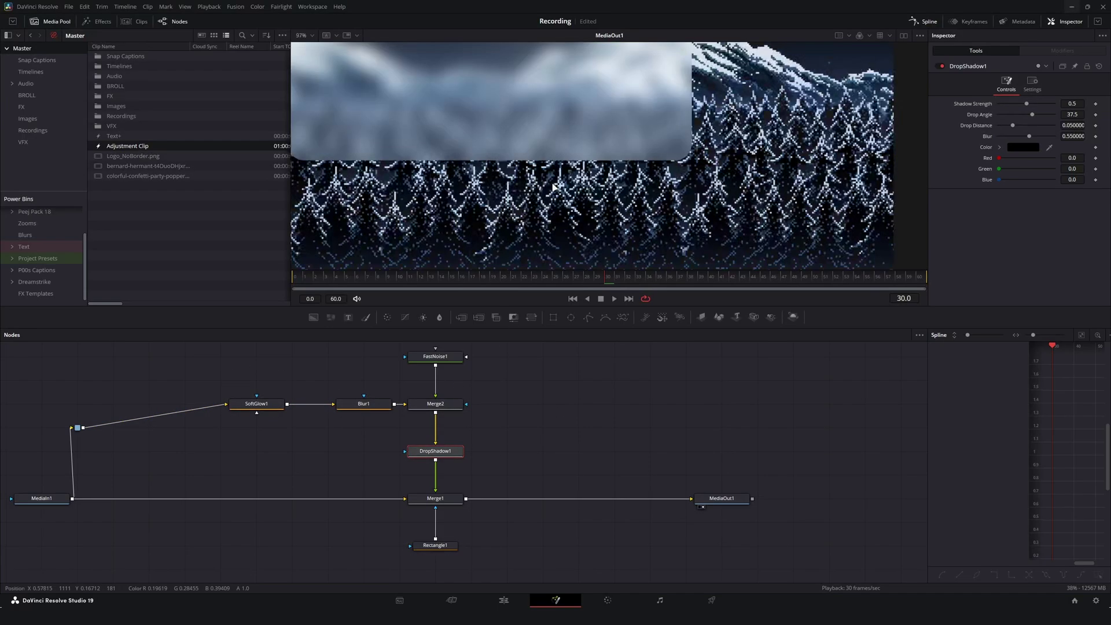
pyautogui.scroll(-2, 553, 184)
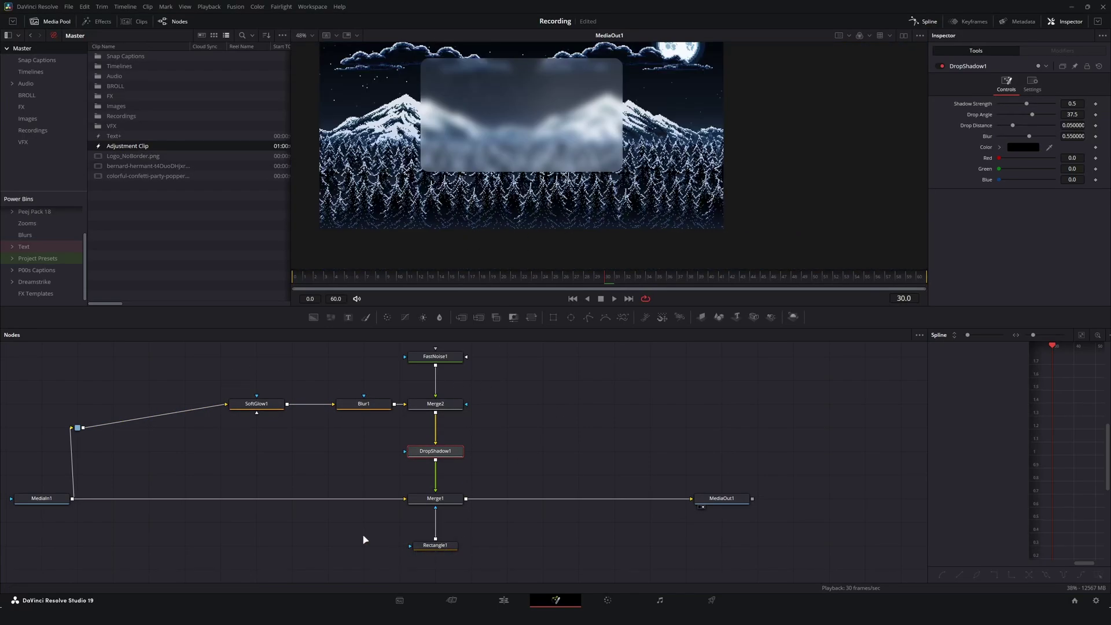
pyautogui.click(446, 545)
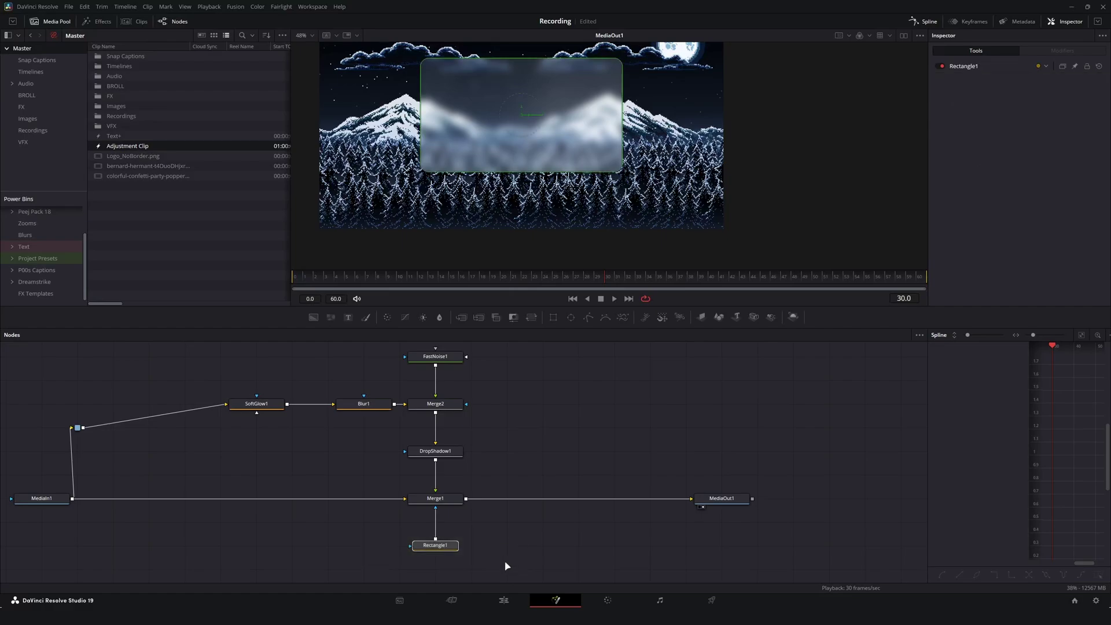
pyautogui.click(421, 545)
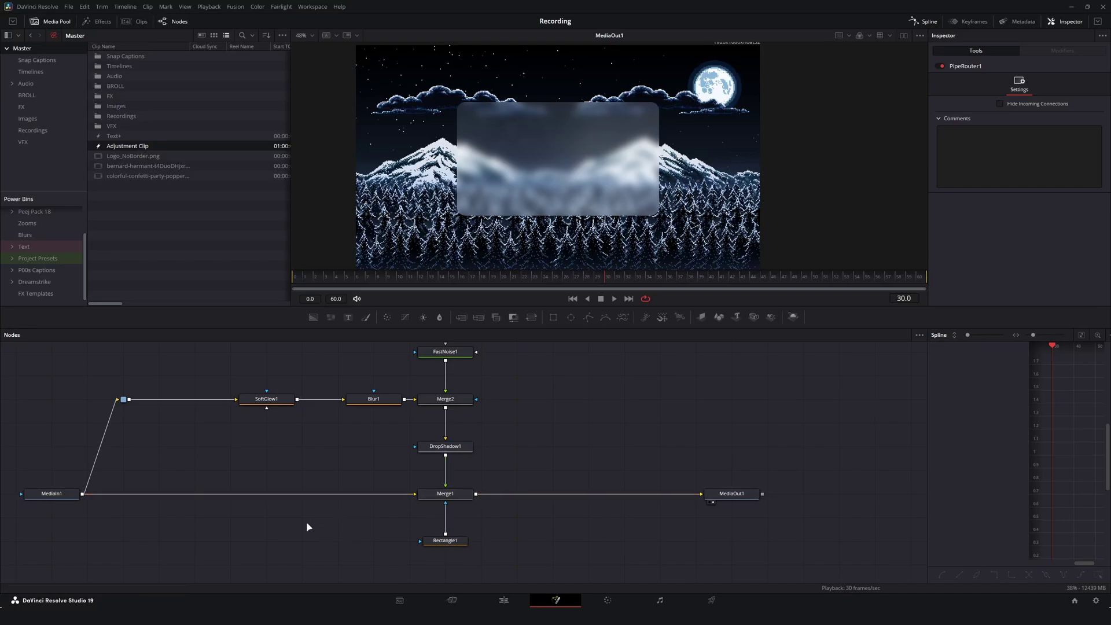
pyautogui.moveTo(308, 527); pyautogui.dragTo(491, 563)
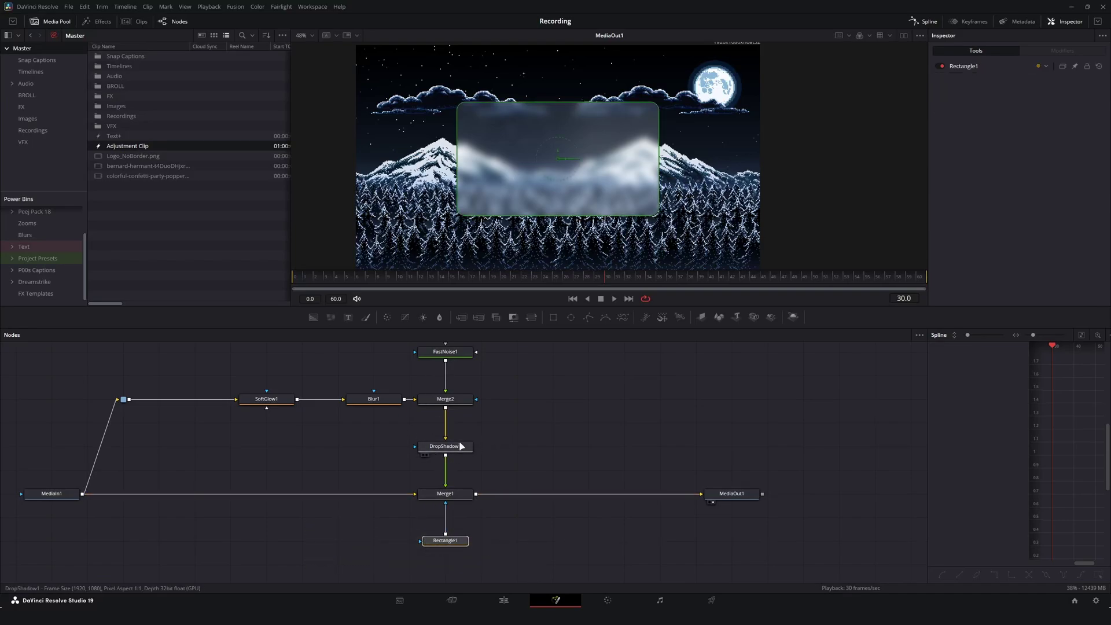
# - Show Merge2's output in the viewer, check the DropShadow1 settings against it, and fit the image to the viewer
pyautogui.click(457, 401)
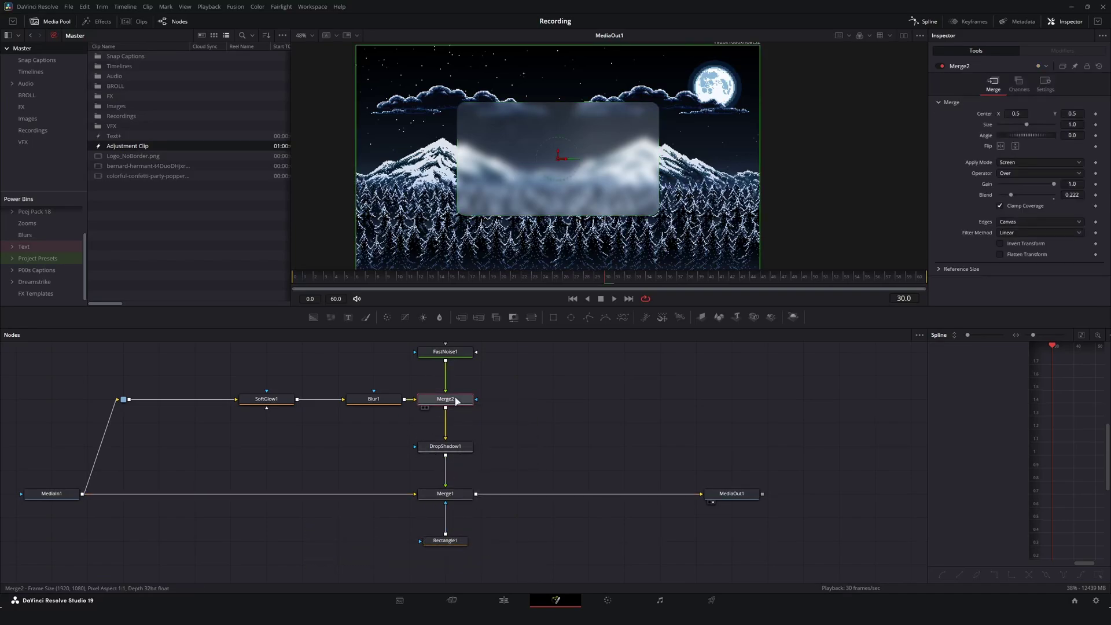
pyautogui.press('1')
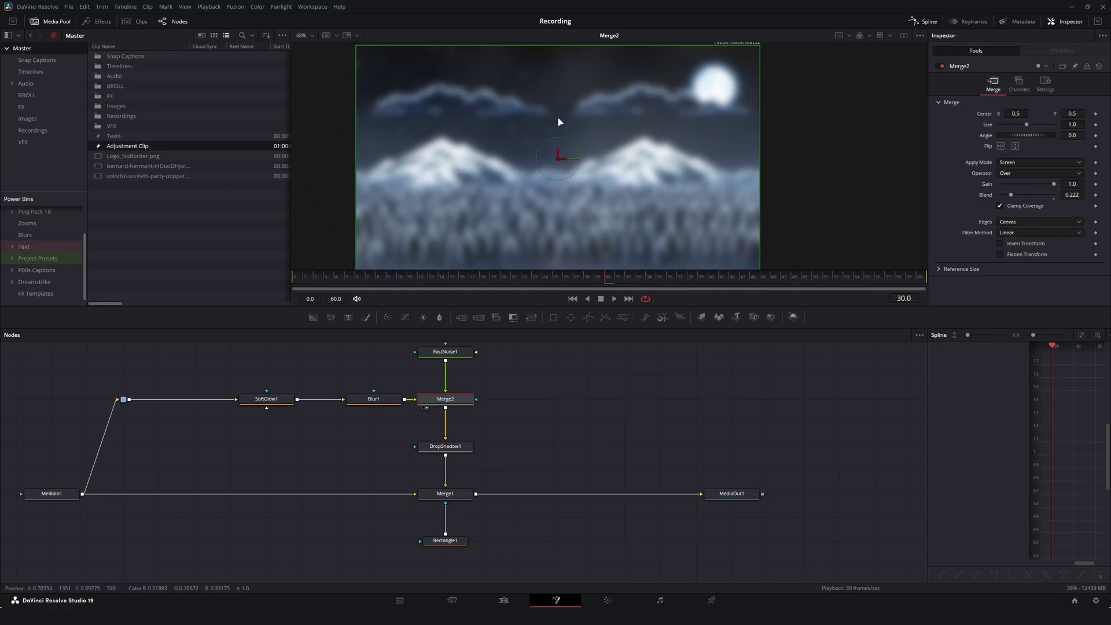
pyautogui.click(449, 449)
pyautogui.scroll(-2, 771, 133)
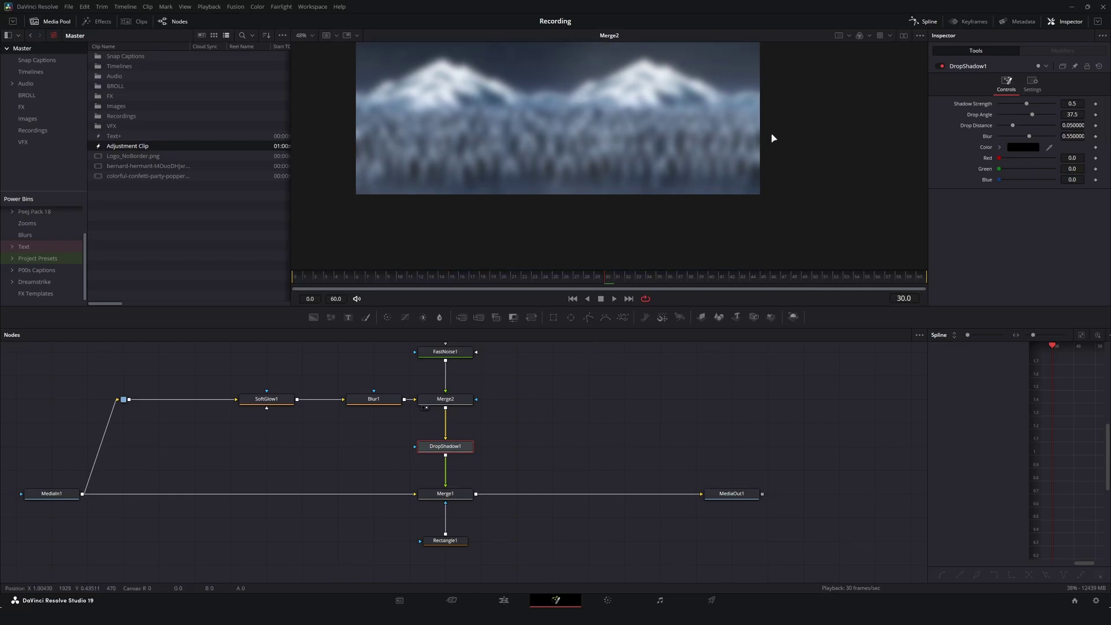
pyautogui.scroll(3, 612, 179)
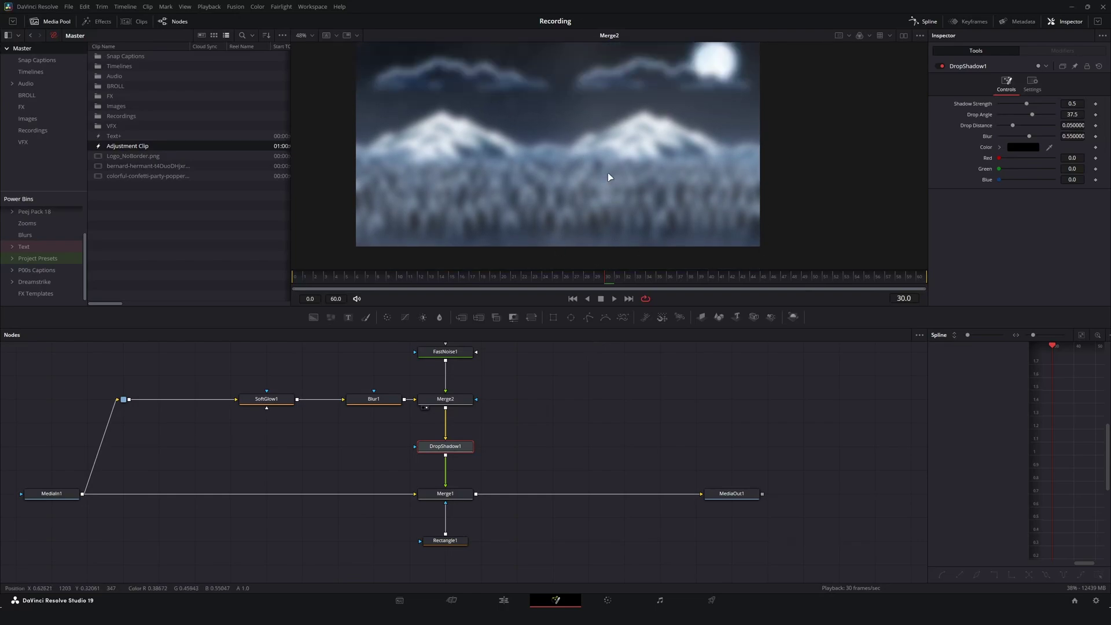
pyautogui.click(306, 35)
pyautogui.click(306, 49)
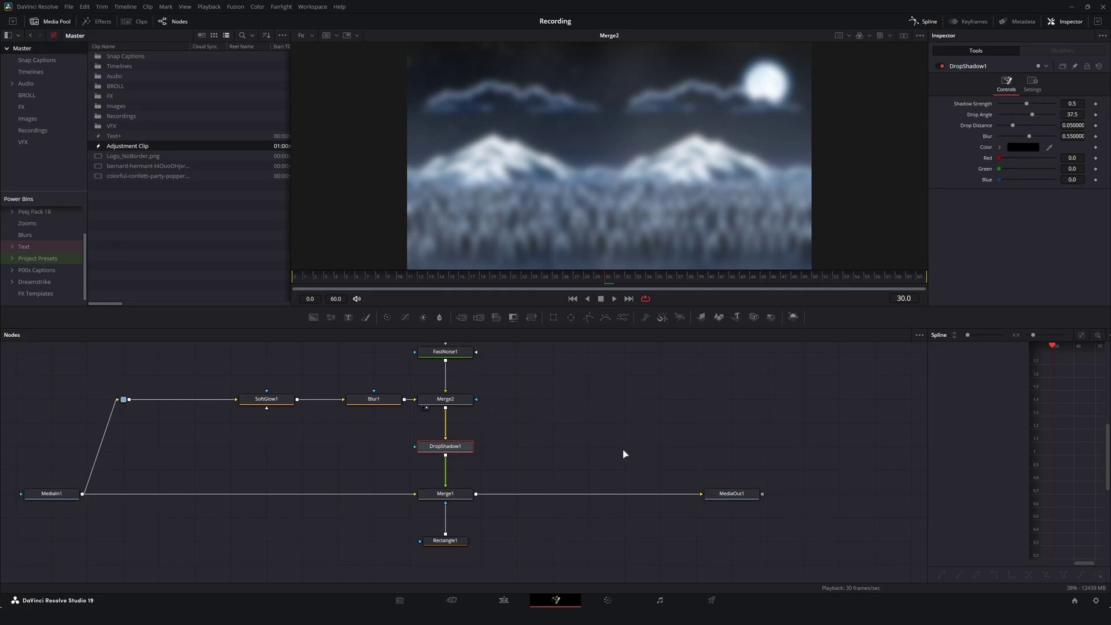
# - Delete the DropShadow1 node and show MediaOut1 in the viewer again
pyautogui.click(576, 445)
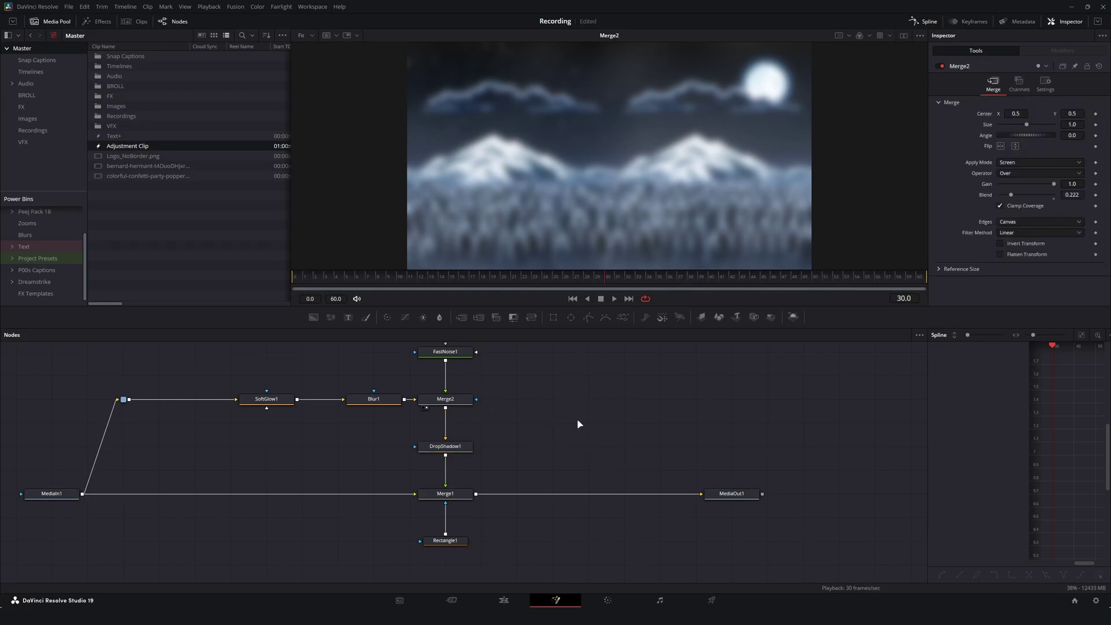
pyautogui.moveTo(578, 422); pyautogui.dragTo(382, 478)
pyautogui.press('Delete')
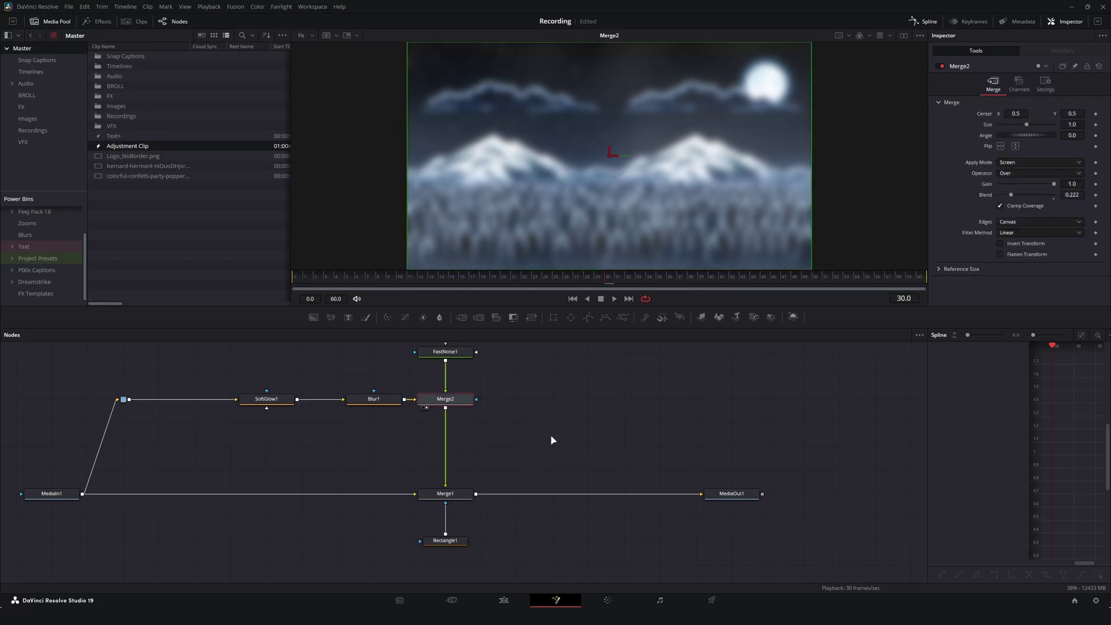
pyautogui.hscroll(-1, 536, 451)
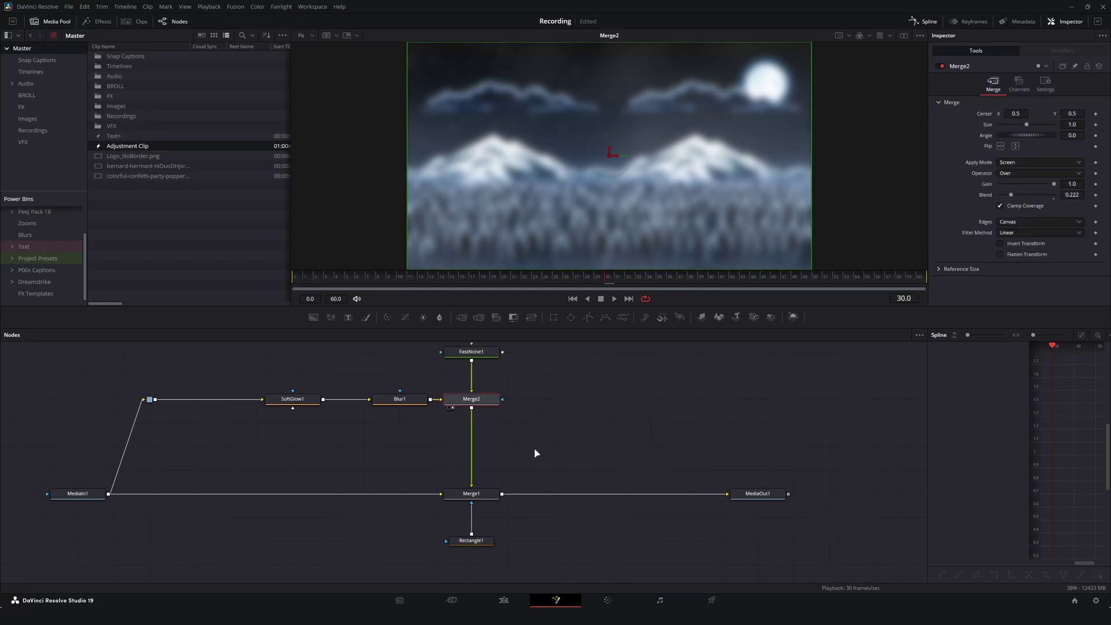
pyautogui.click(762, 496)
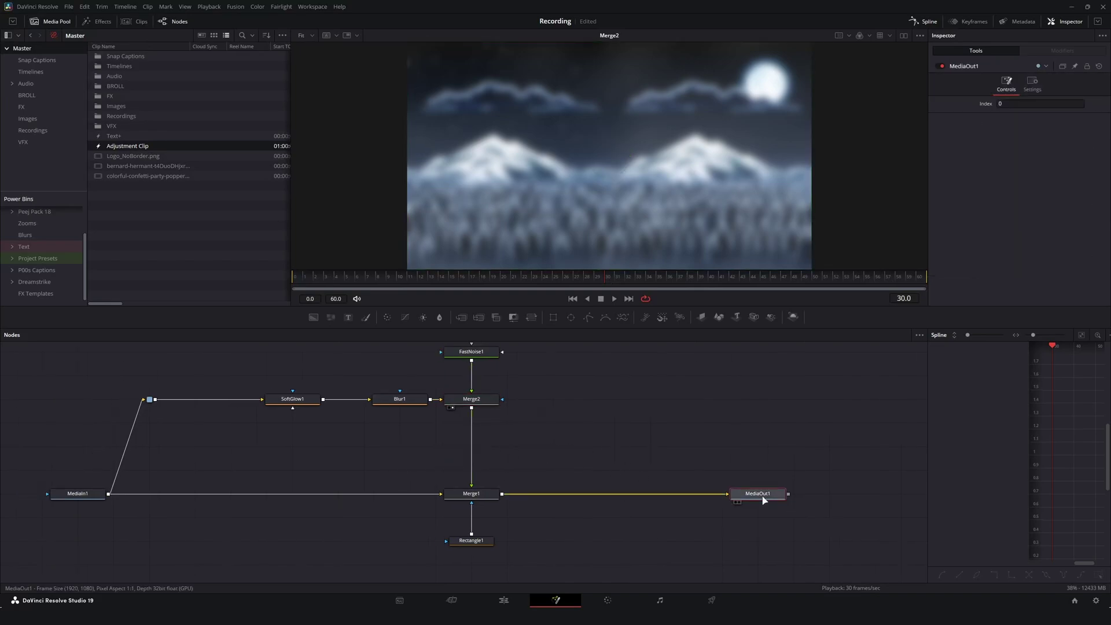
pyautogui.press('1')
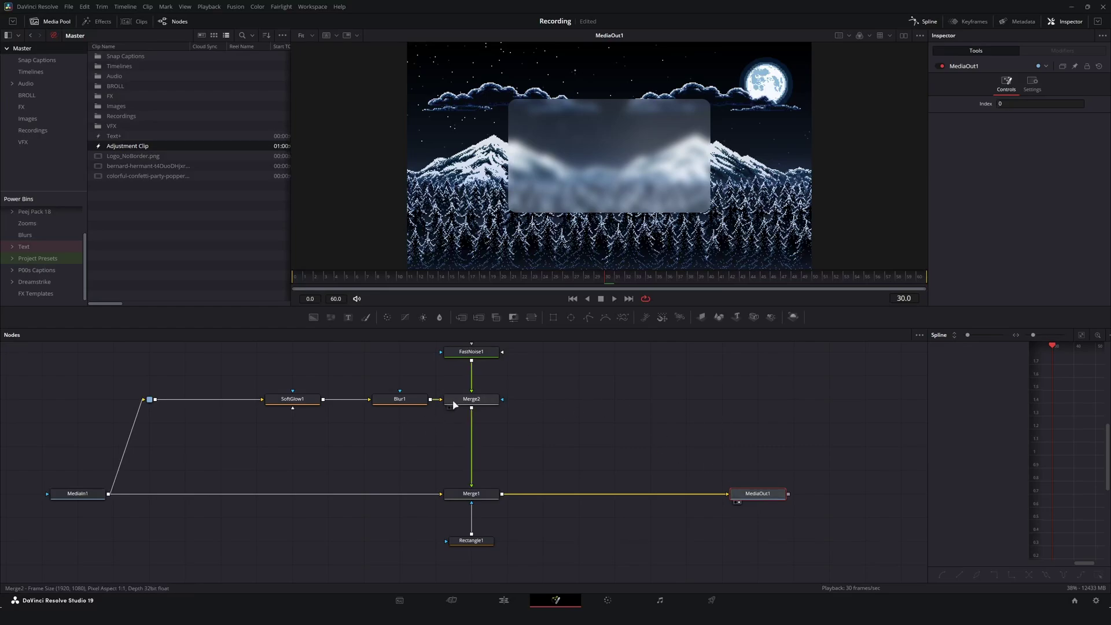
# - Widen the gap between Merge2 and Merge1 and insert a Matte Control node on their connection
pyautogui.scroll(2, 283, 376)
pyautogui.moveTo(243, 356); pyautogui.dragTo(501, 406)
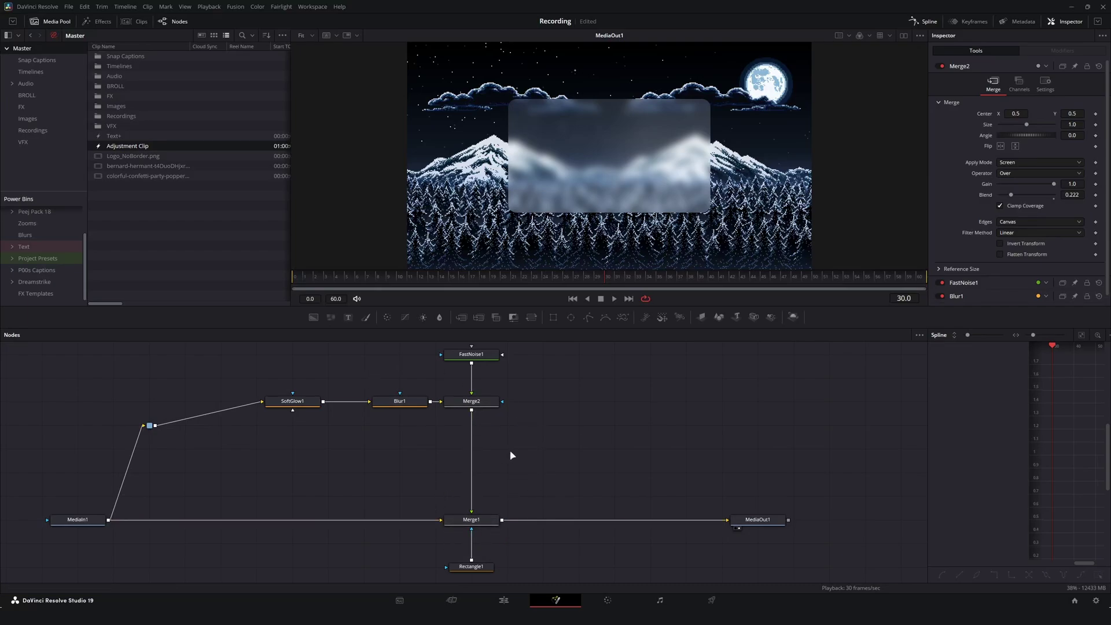
pyautogui.hotkey('shift', 'space')
pyautogui.write('m')
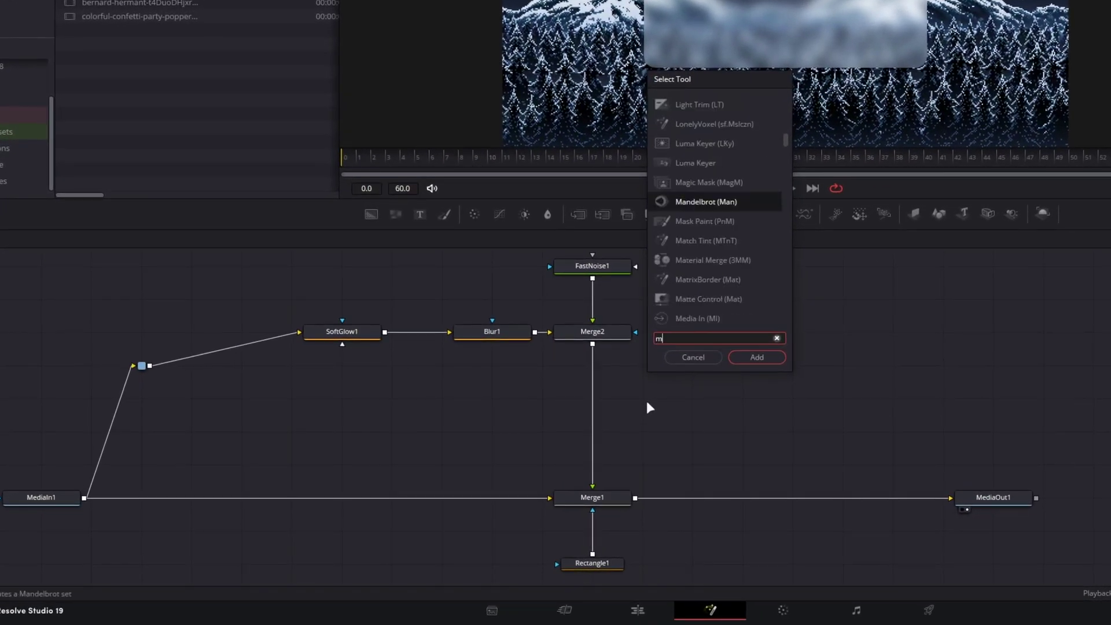
pyautogui.write('att')
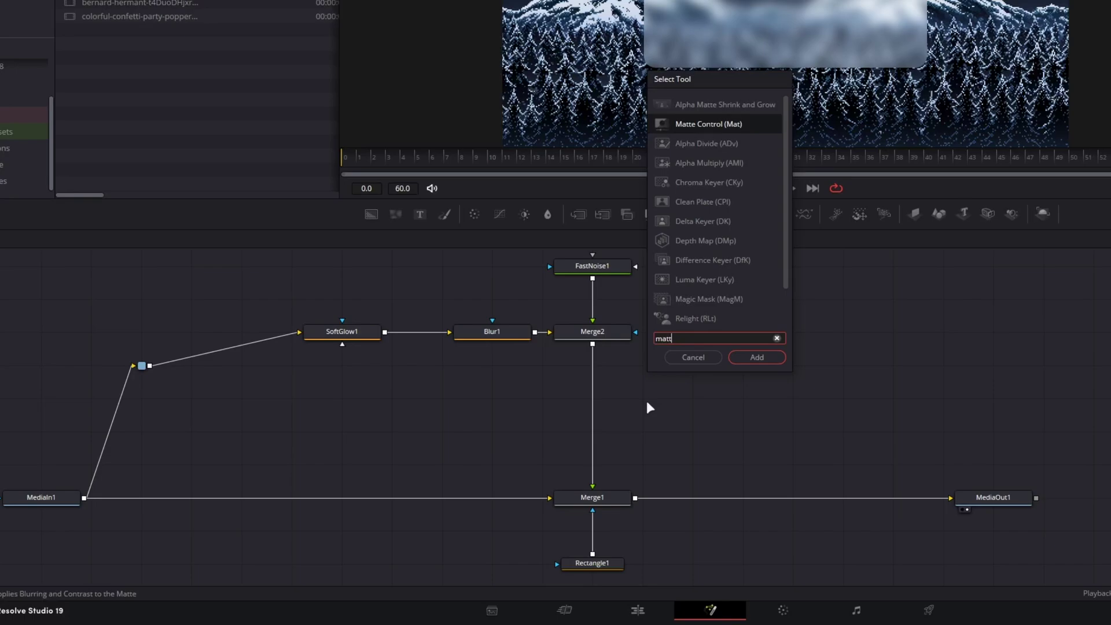
pyautogui.press('Return')
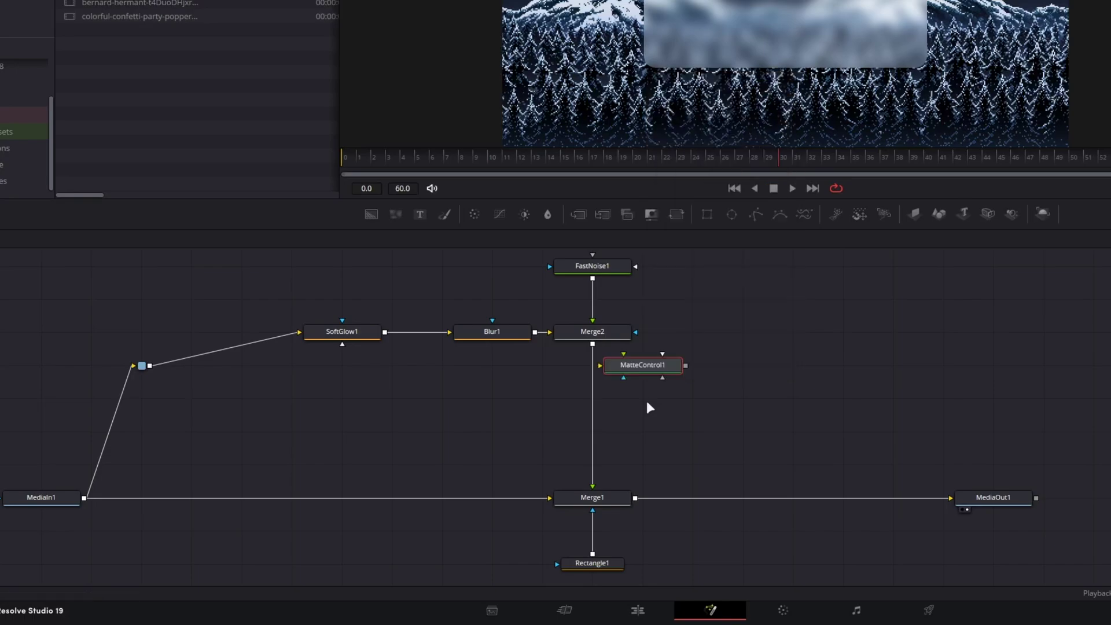
pyautogui.moveTo(644, 366); pyautogui.dragTo(594, 399)
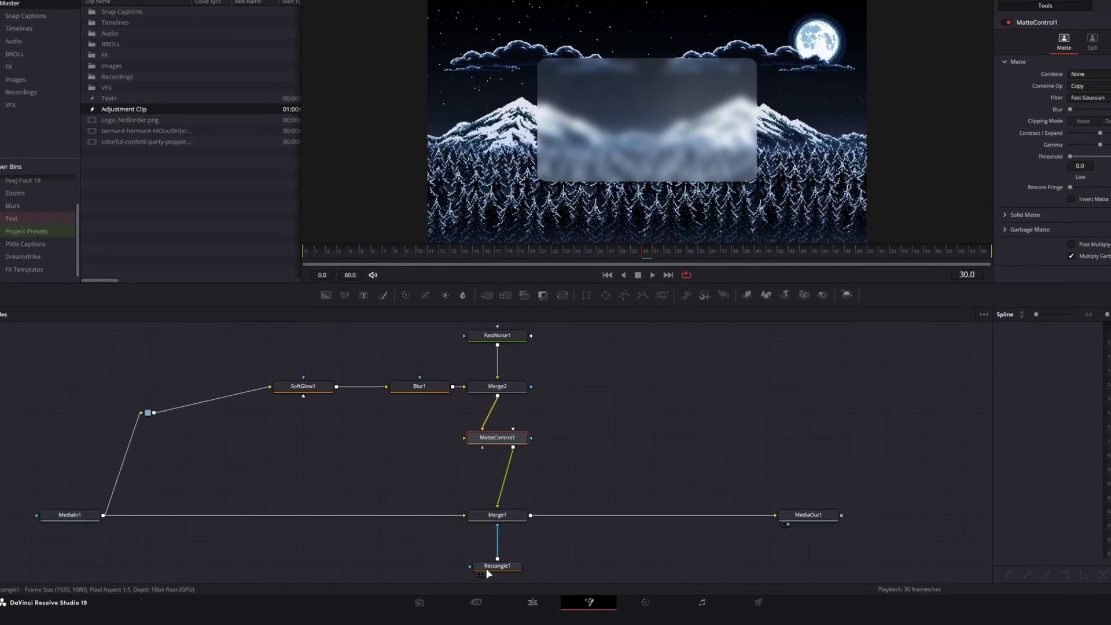
# - Detach Rectangle1 from Merge1, place it beside MatteControl1, and connect it as MatteControl1's Garbage Matte
pyautogui.moveTo(486, 569)
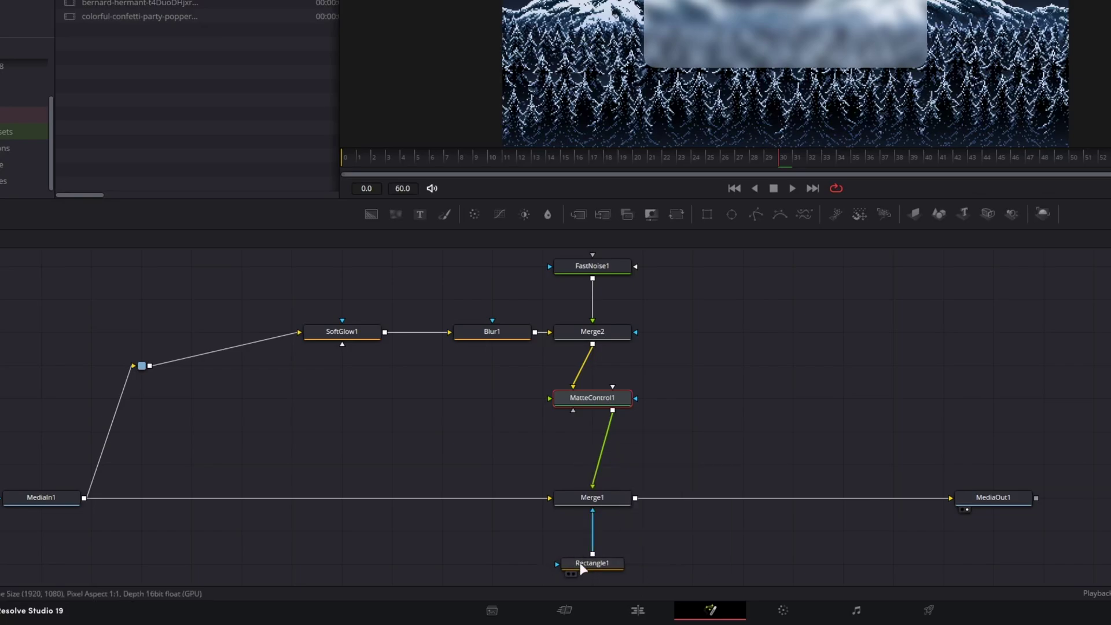
pyautogui.moveTo(589, 565); pyautogui.dragTo(728, 398)
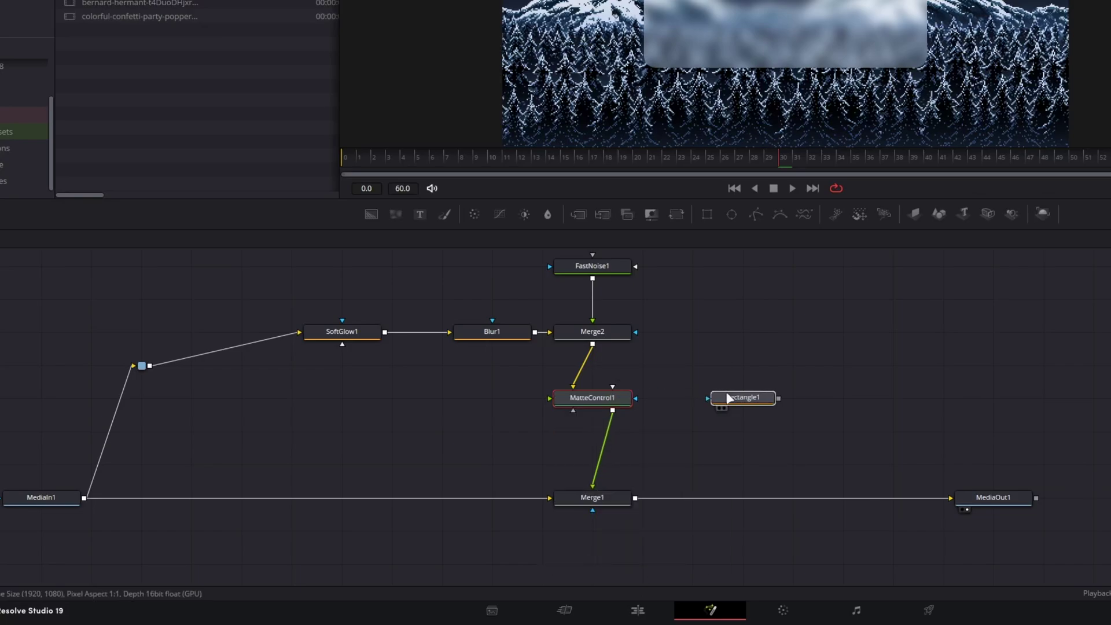
pyautogui.click(728, 398)
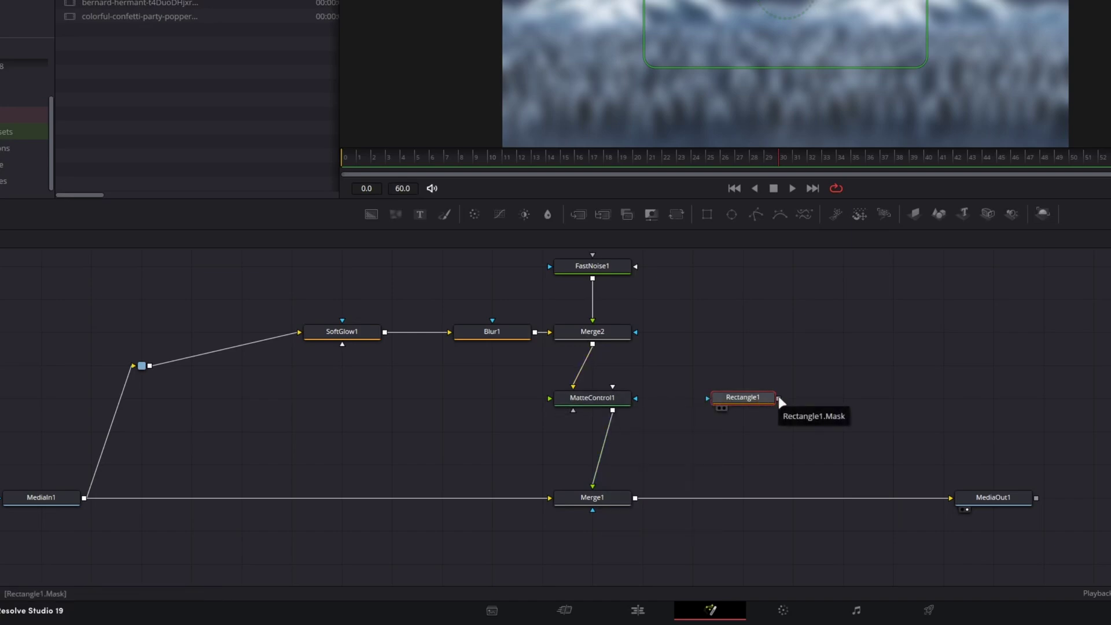
pyautogui.moveTo(779, 398); pyautogui.dragTo(619, 399)
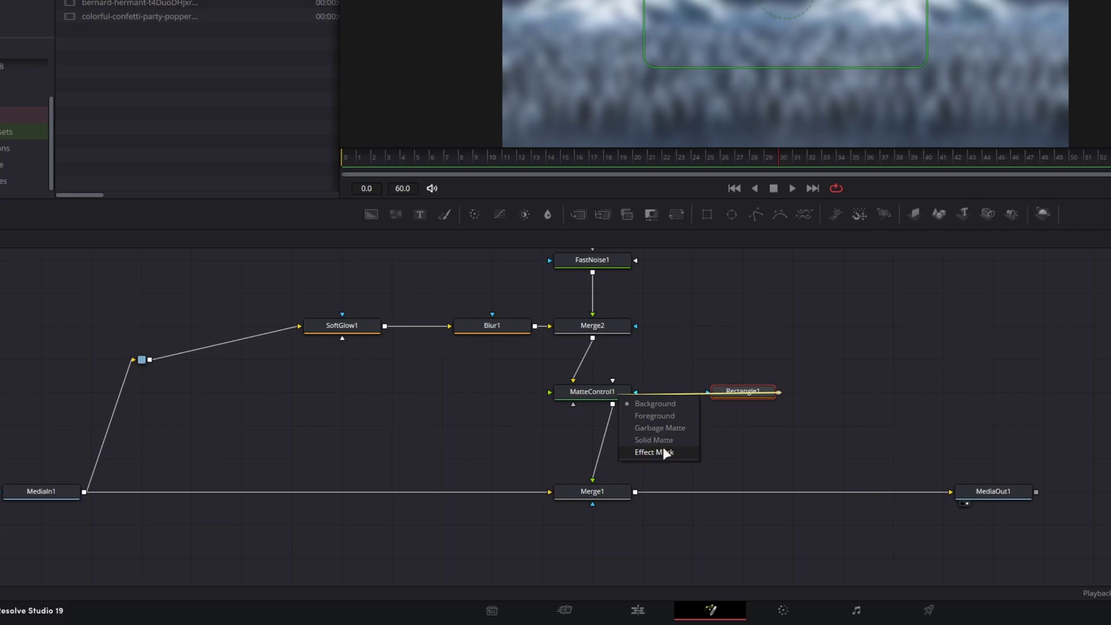
pyautogui.click(663, 428)
# - Try inverting the Rectangle1 mask and turn the inversion off again
pyautogui.click(596, 393)
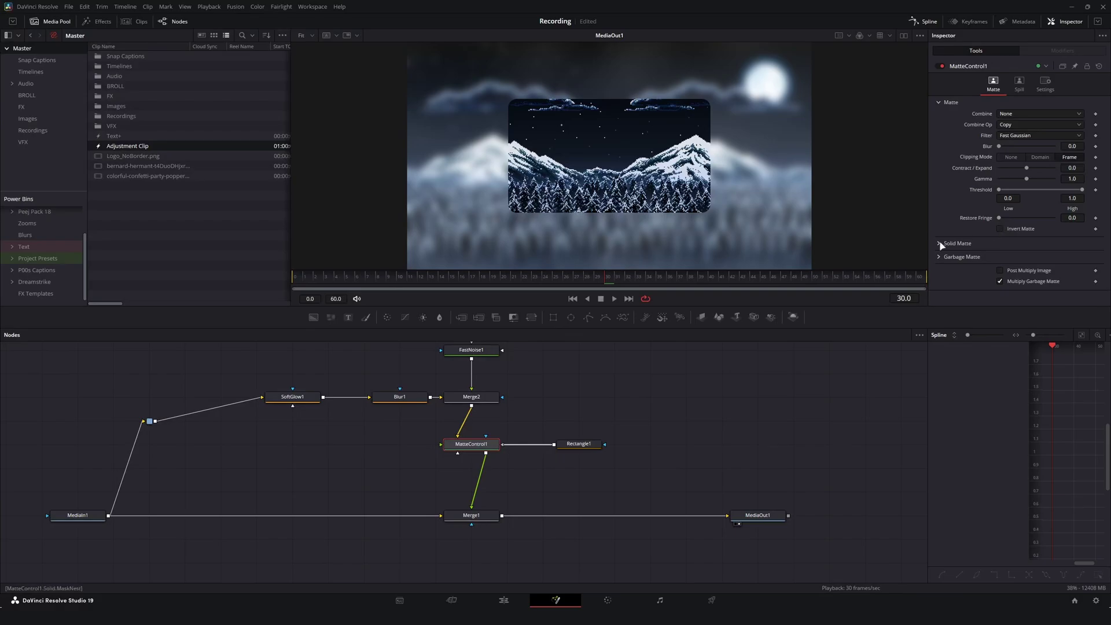
pyautogui.click(579, 444)
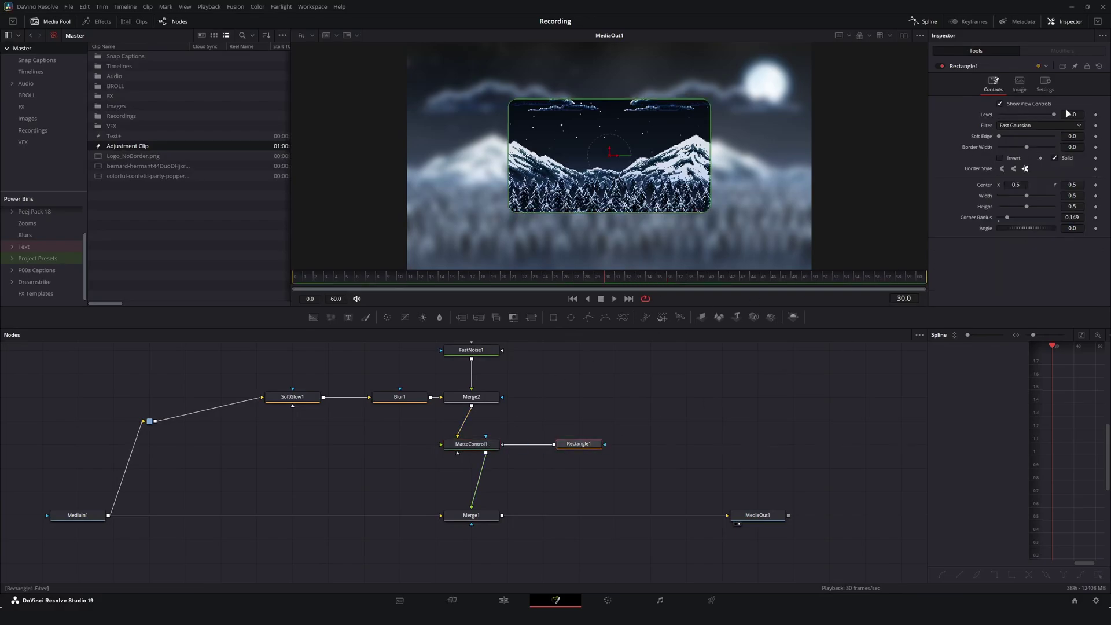
pyautogui.click(1002, 160)
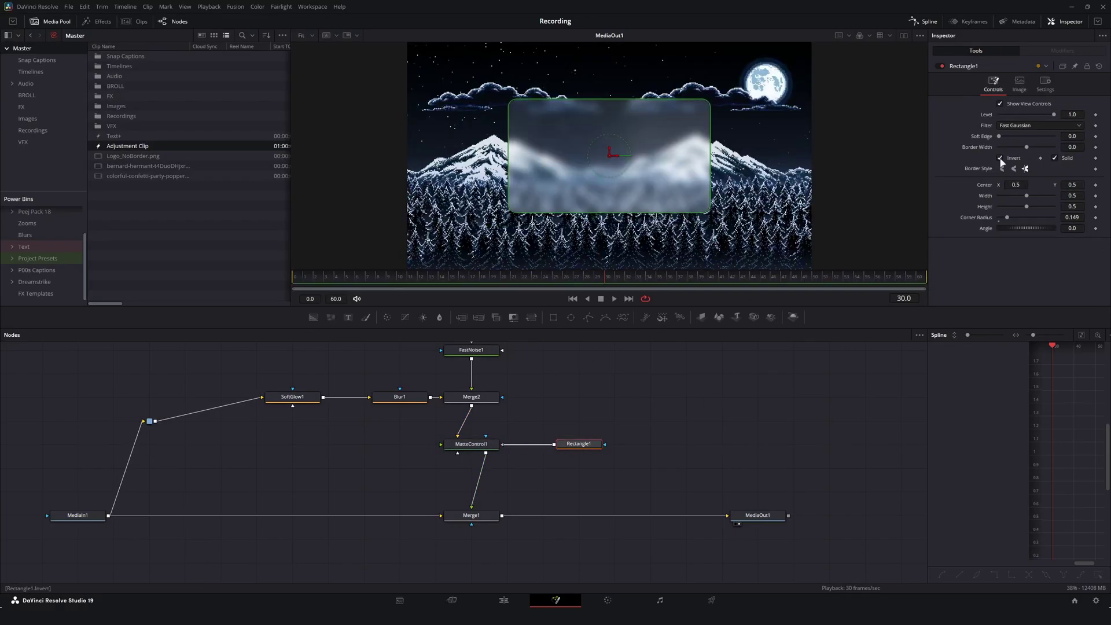
pyautogui.click(1001, 161)
# - Enable Invert in the Garbage Matte settings of MatteControl1
pyautogui.click(481, 444)
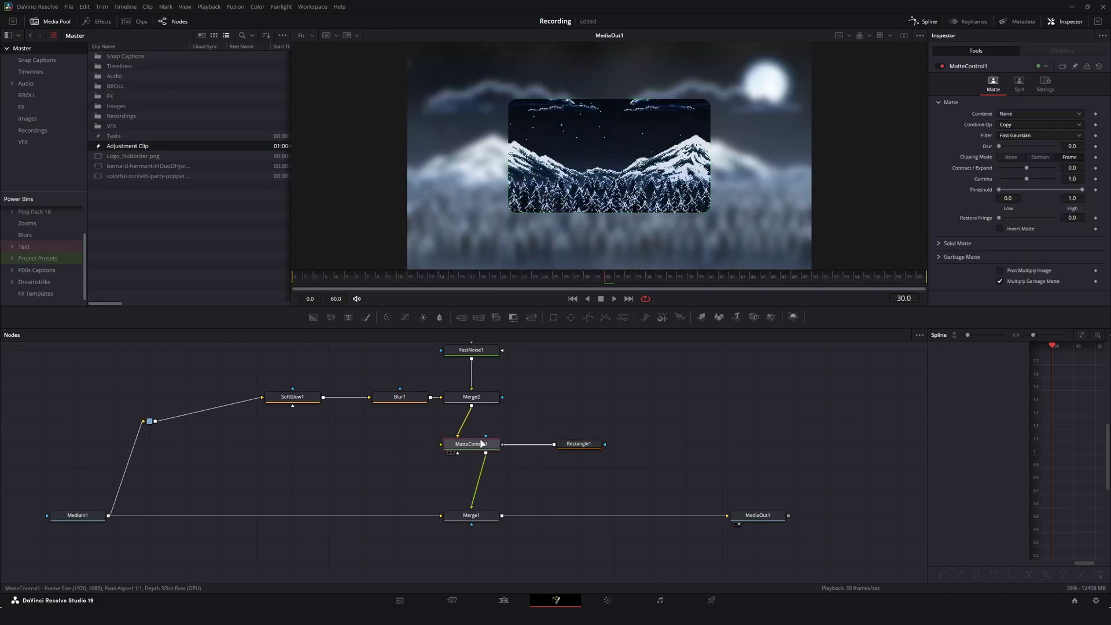
pyautogui.click(948, 256)
pyautogui.click(1001, 268)
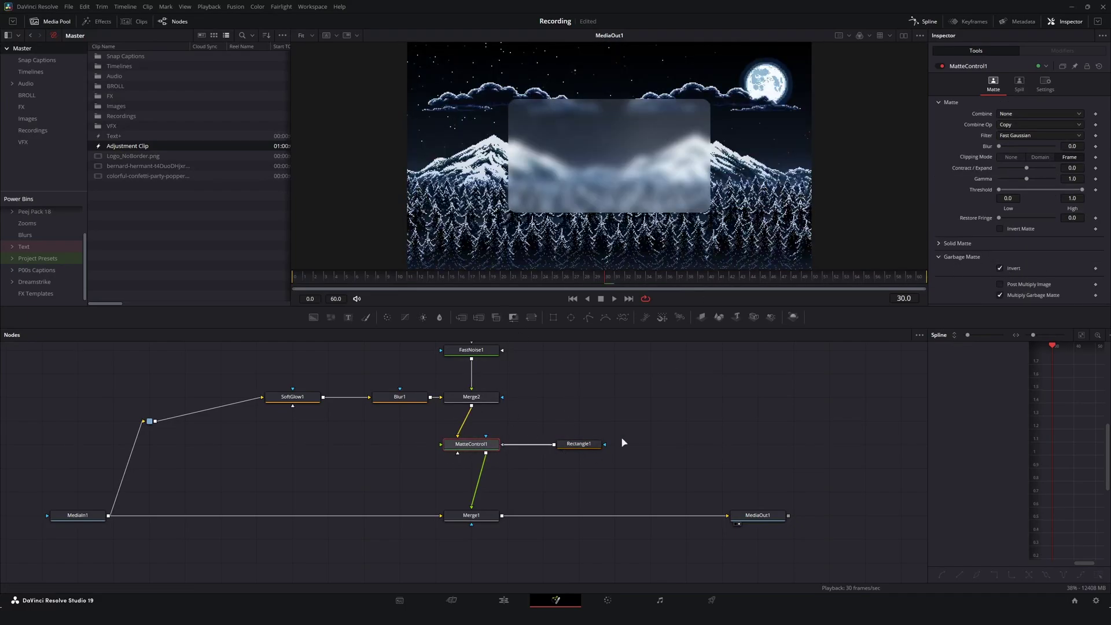
# - Preview MatteControl1, insert a Drop Shadow node between it and Merge1, and show MediaOut1 in the viewer again
pyautogui.press('1')
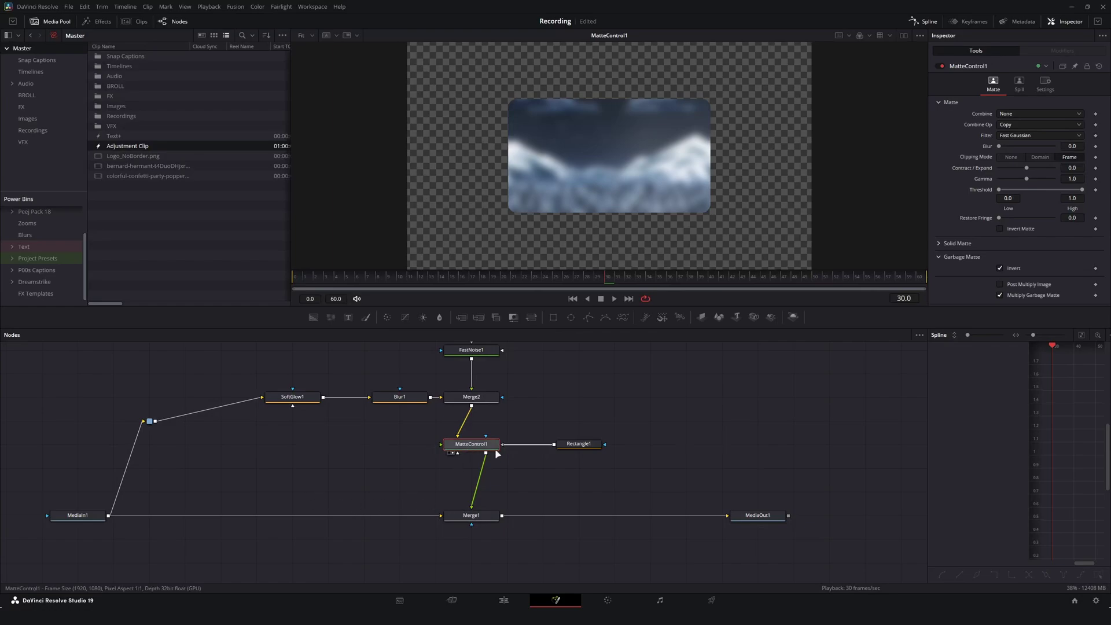
pyautogui.hotkey('shift', 'space')
pyautogui.write('drop')
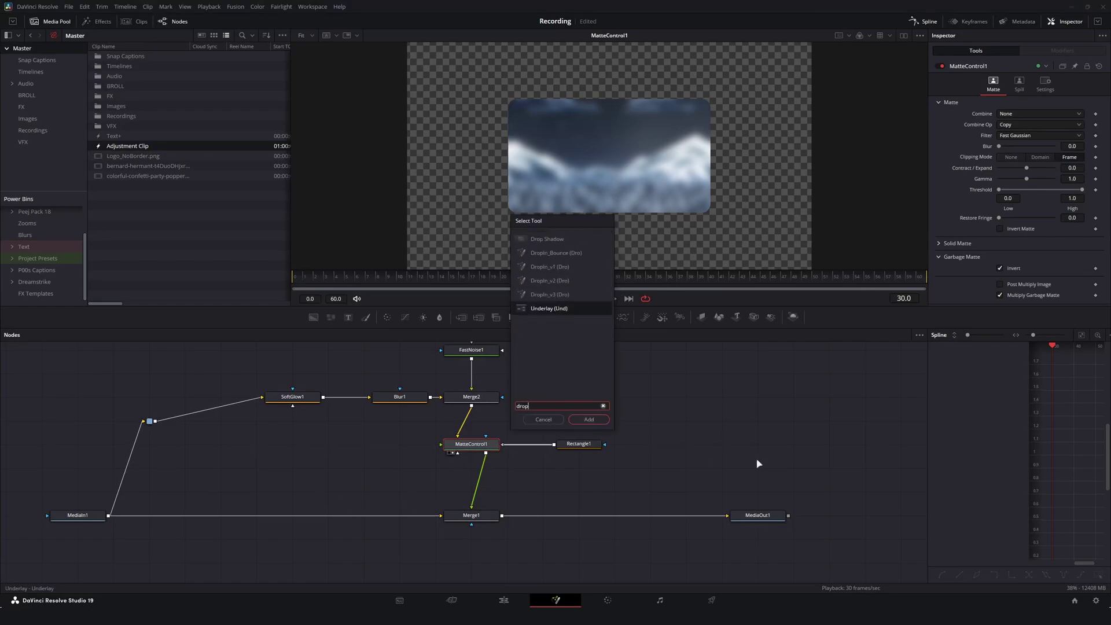
pyautogui.press('Up')
pyautogui.press('Up')
pyautogui.press('Up')
pyautogui.press('Up')
pyautogui.press('Up')
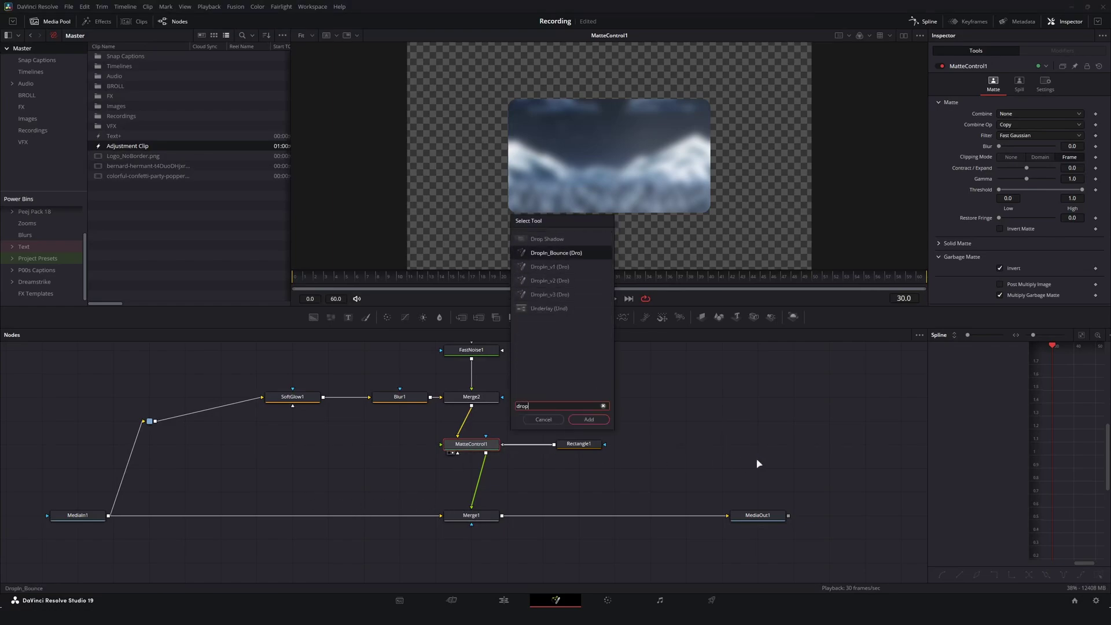
pyautogui.press('Return')
pyautogui.click(756, 515)
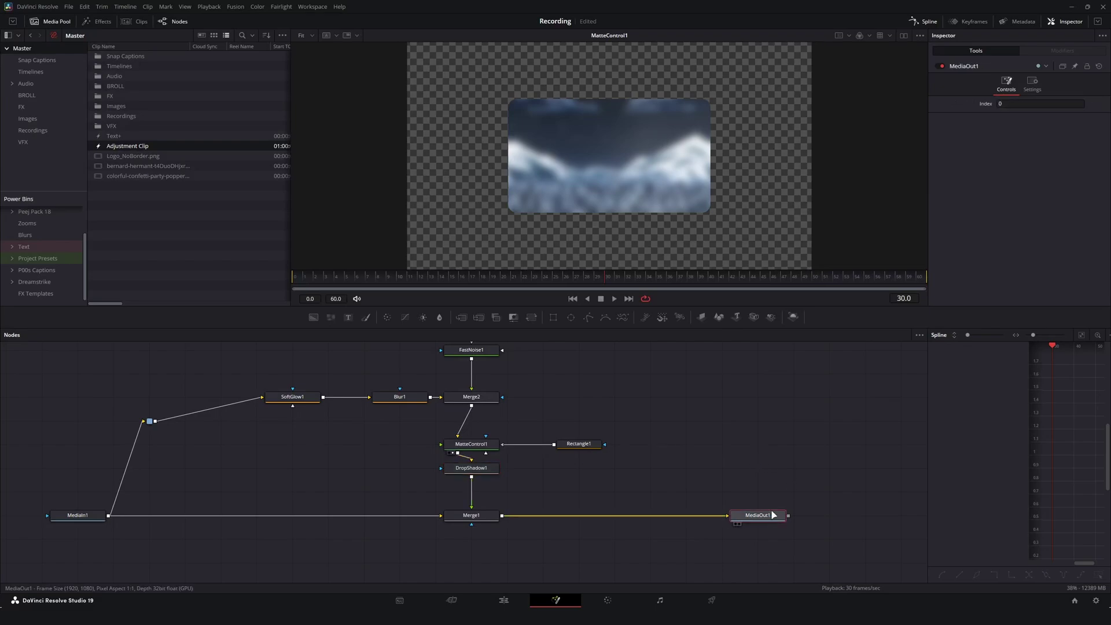
pyautogui.press('1')
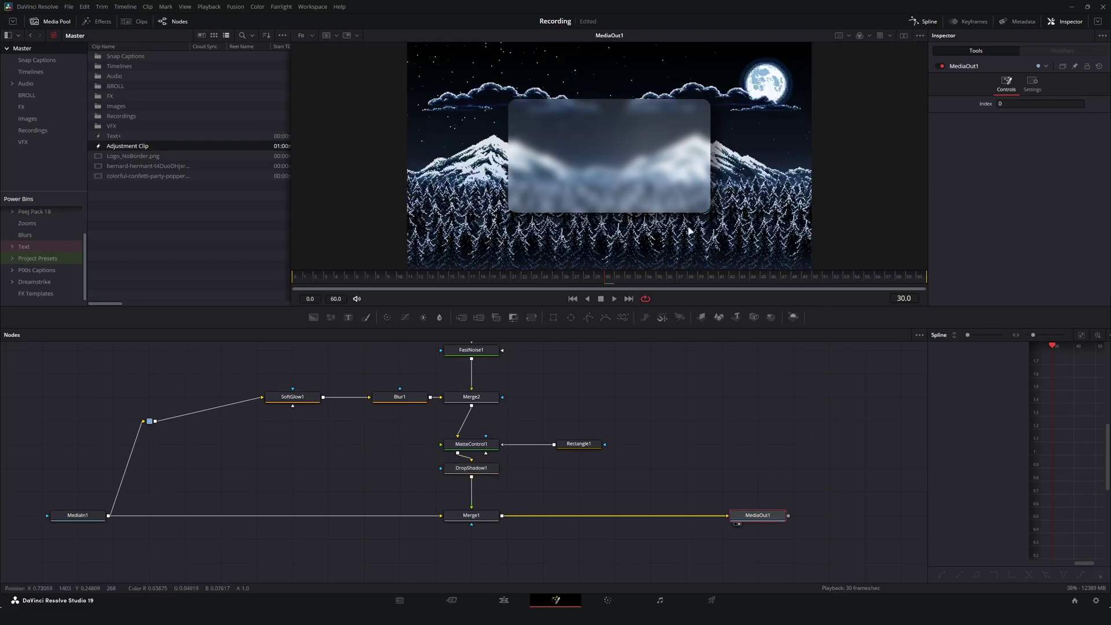
# - Move the routing point before SoftGlow1 so it sits directly above MediaIn1's output, level with SoftGlow1
pyautogui.scroll(1, 343, 419)
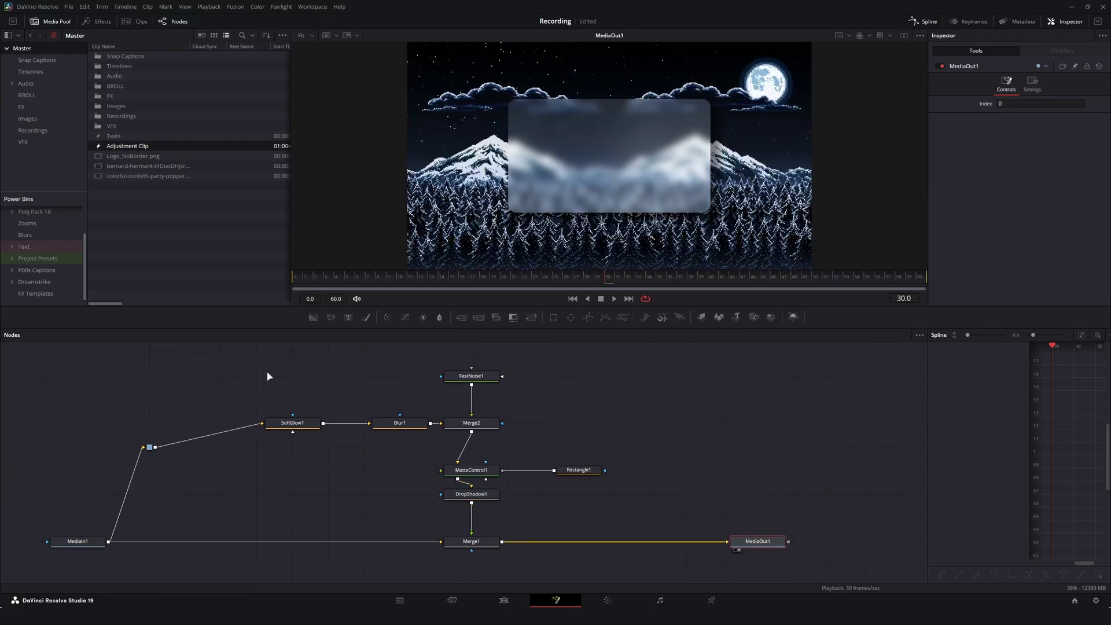
pyautogui.click(152, 448)
pyautogui.moveTo(152, 450); pyautogui.dragTo(115, 425)
pyautogui.hscroll(2, 468, 459)
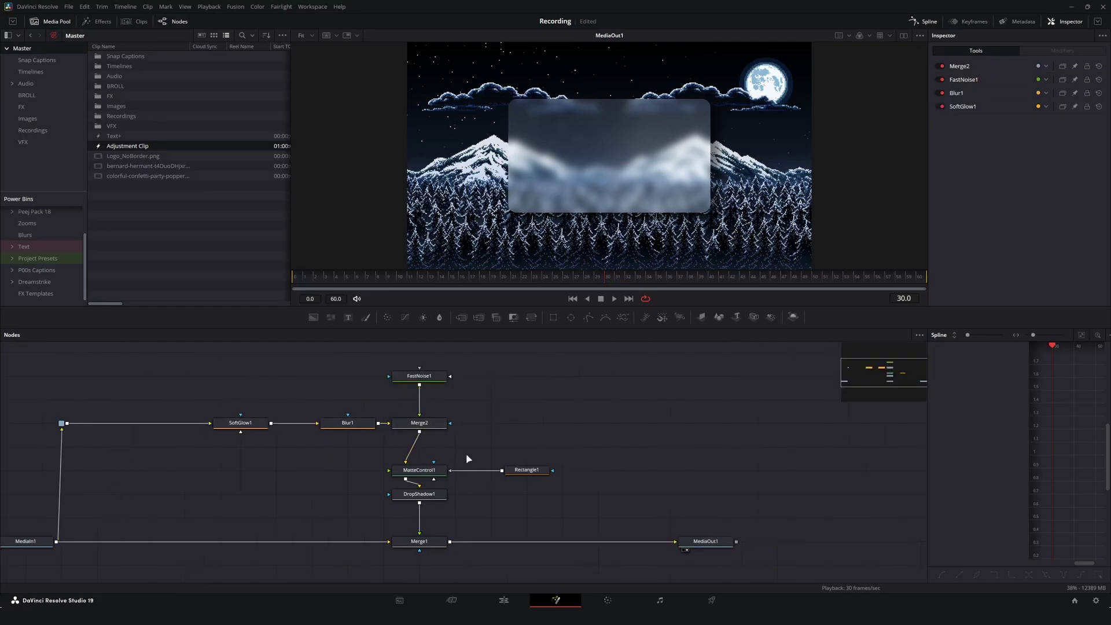
# - Move MatteControl1 and Rectangle1 up together so they sit just below Merge2
pyautogui.scroll(-3, 521, 391)
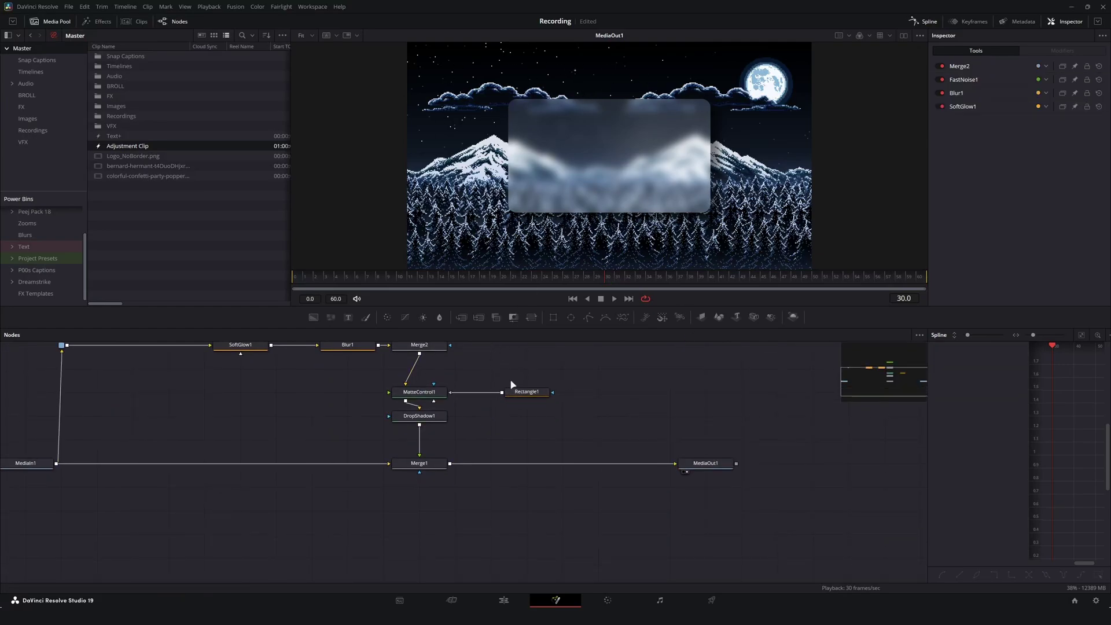
pyautogui.click(519, 394)
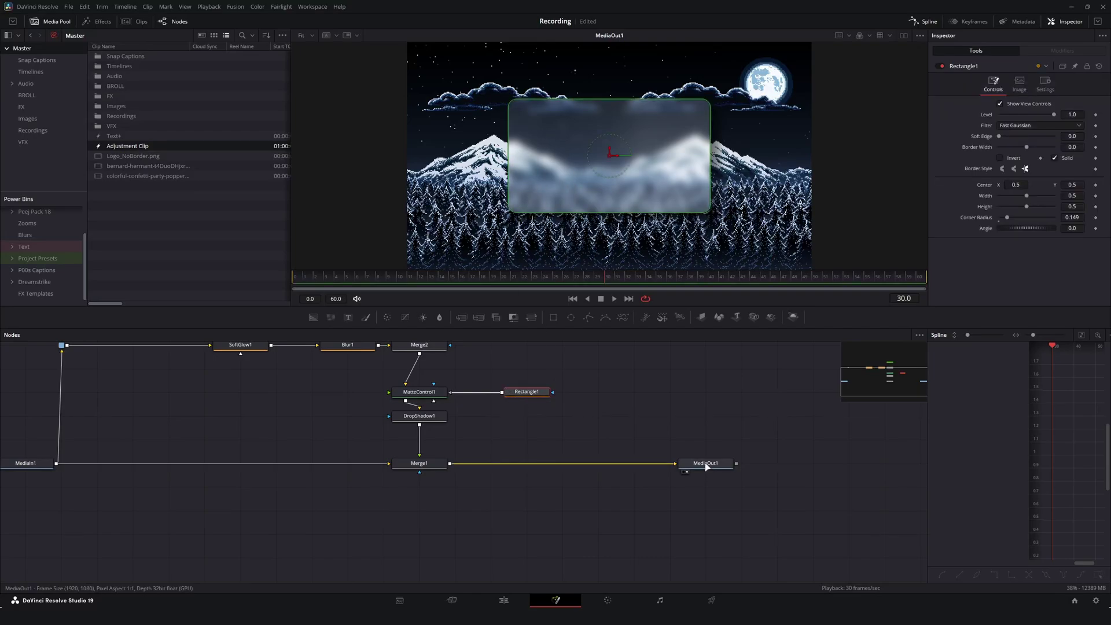
pyautogui.scroll(1, 501, 469)
pyautogui.click(362, 403)
pyautogui.moveTo(361, 401); pyautogui.dragTo(523, 394)
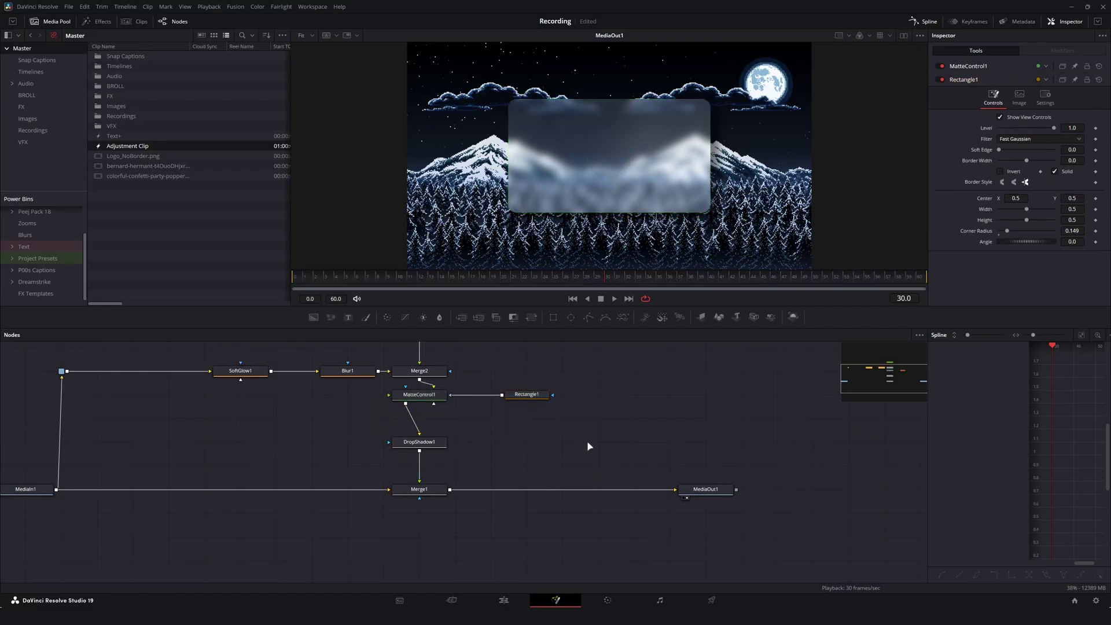
# - Add an unconnected Background node below Rectangle1 and set its solid color to white (#ffffff)
pyautogui.hotkey('shift', 'space')
pyautogui.write('back')
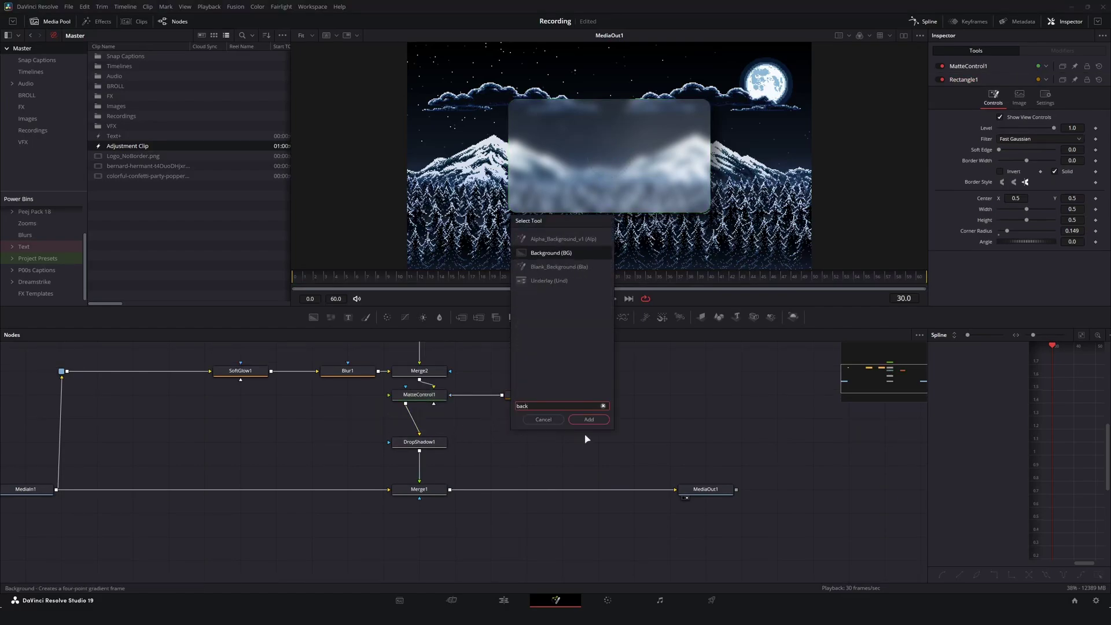
pyautogui.press('Return')
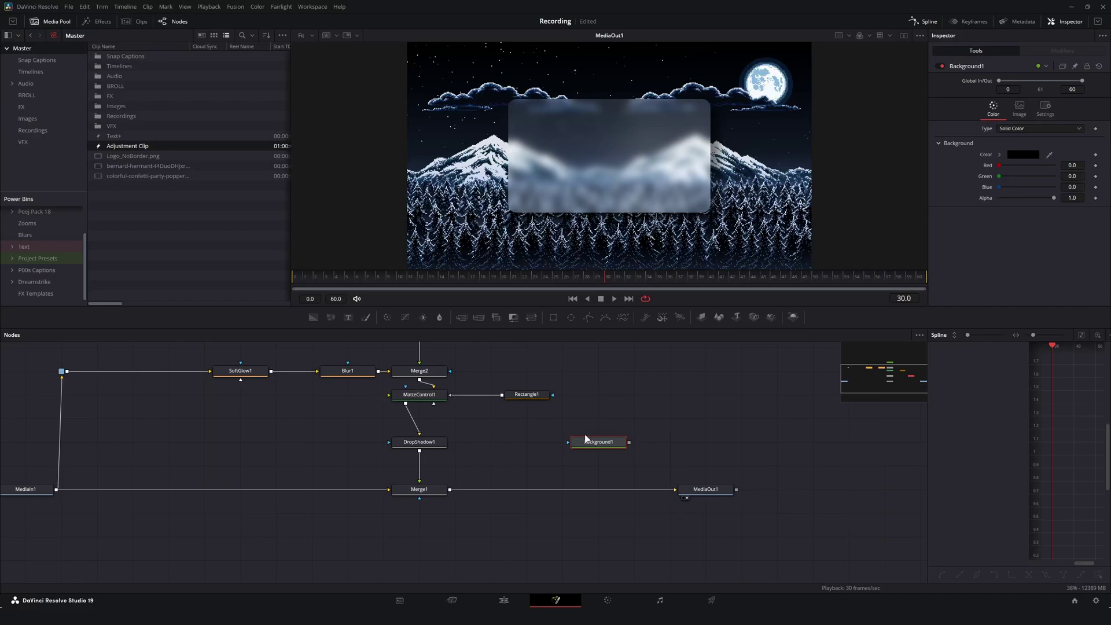
pyautogui.click(1022, 154)
pyautogui.click(664, 232)
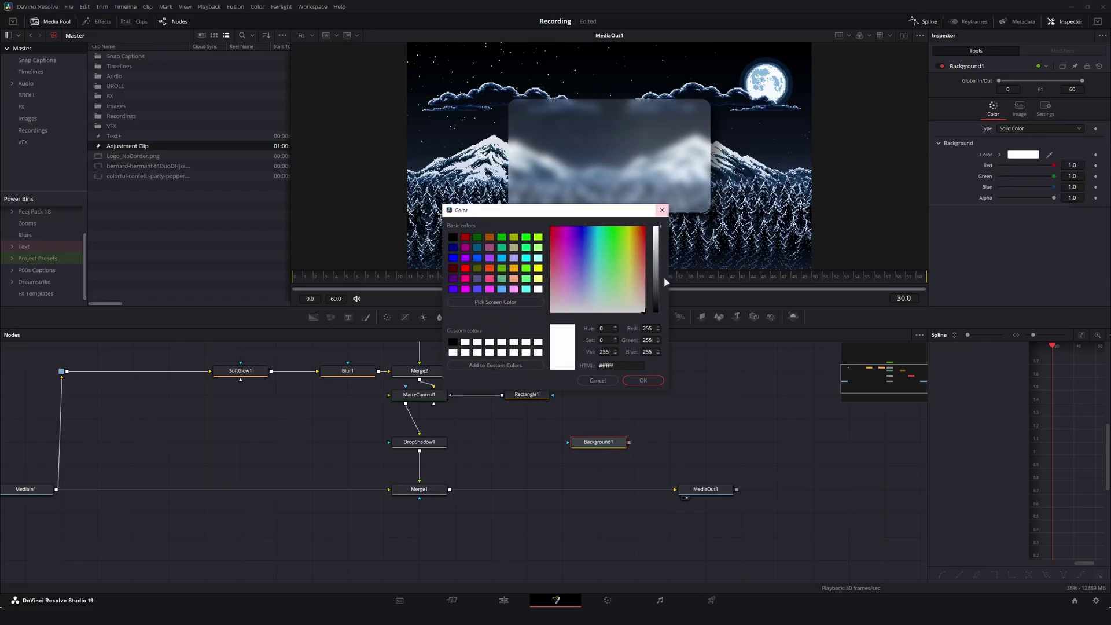
pyautogui.click(643, 380)
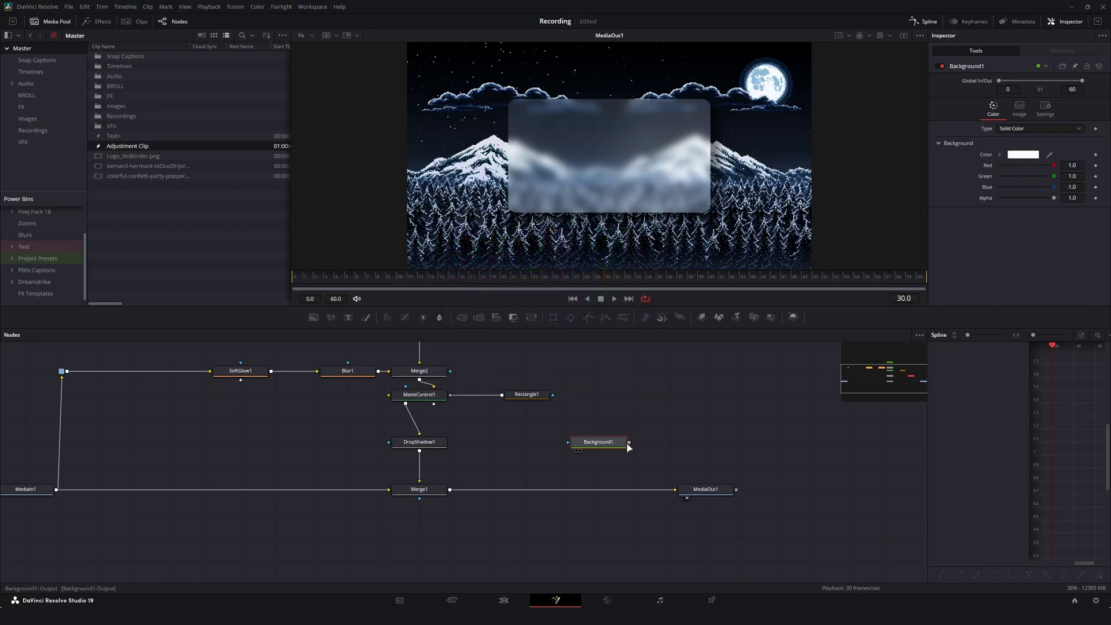
# - Move Background1 up, merge it over Merge1's output, and shift MediaOut1 further from the new merge
pyautogui.moveTo(629, 442); pyautogui.dragTo(605, 414)
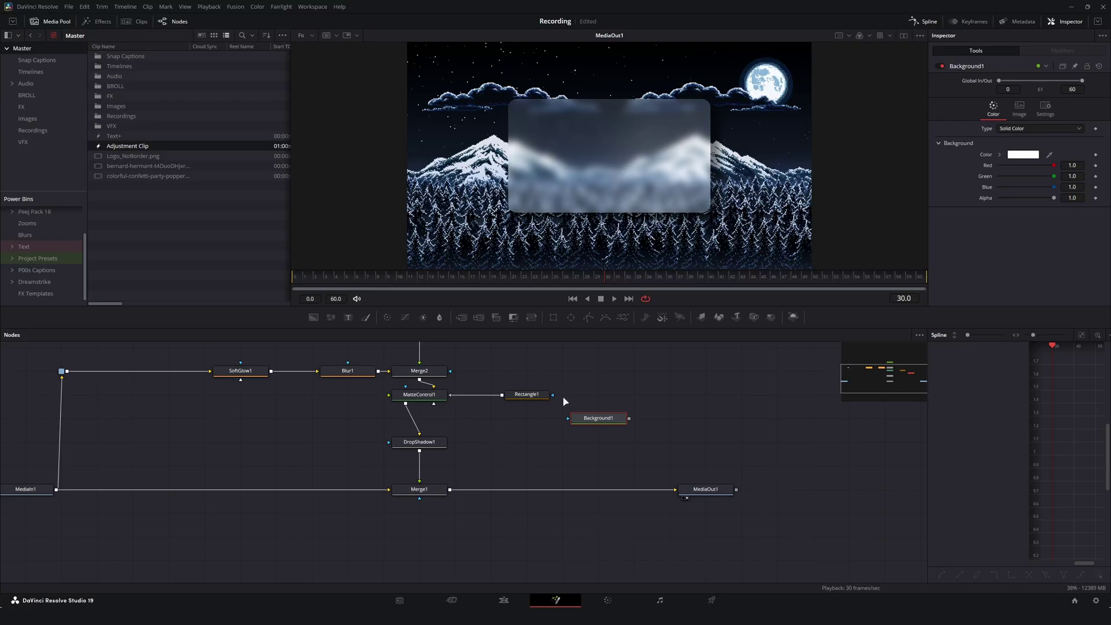
pyautogui.moveTo(587, 422); pyautogui.dragTo(450, 491)
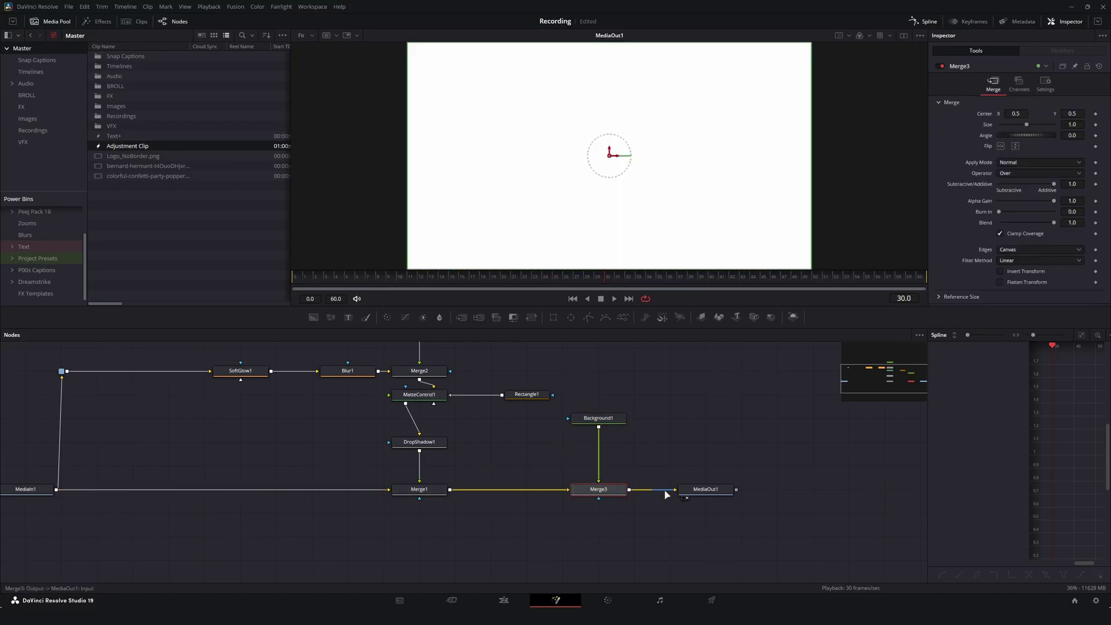
pyautogui.moveTo(682, 489); pyautogui.dragTo(717, 489)
# - Move Rectangle1 closer to MatteControl1, paste an instance of it above Background1, and connect the instance as Background1's mask
pyautogui.moveTo(531, 397); pyautogui.dragTo(474, 426)
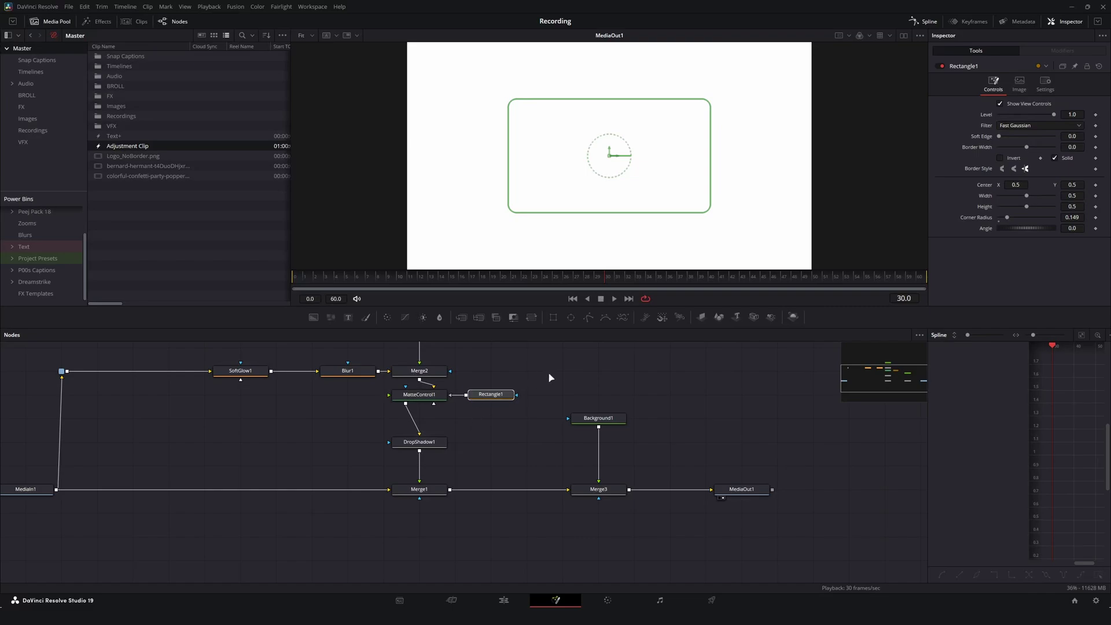
pyautogui.click(593, 383)
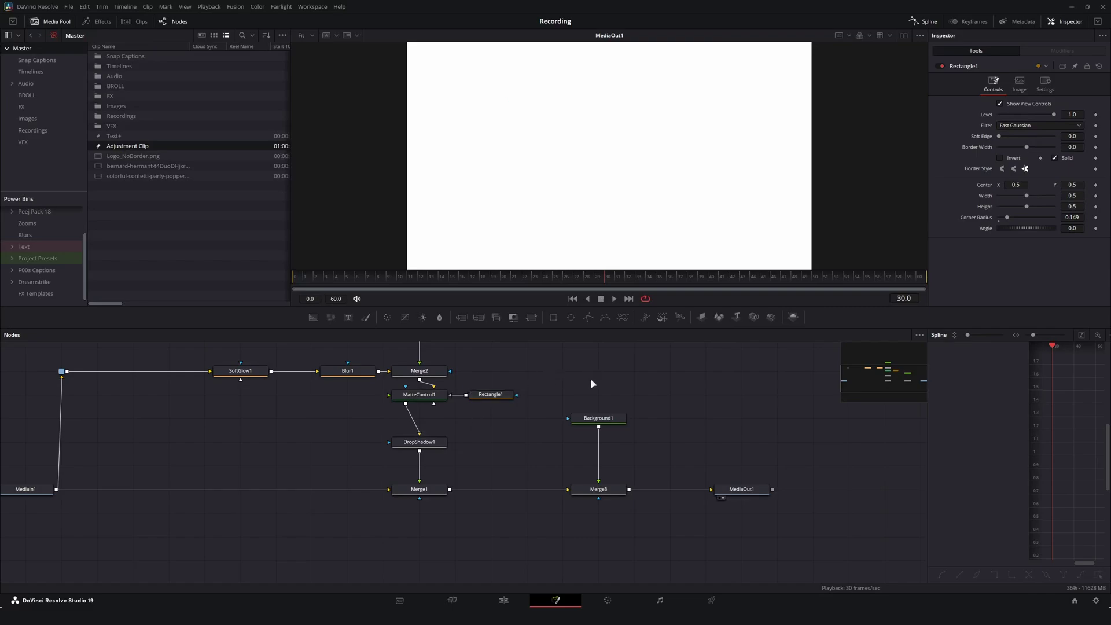
pyautogui.hotkey('ctrl', 'shift', 'v')
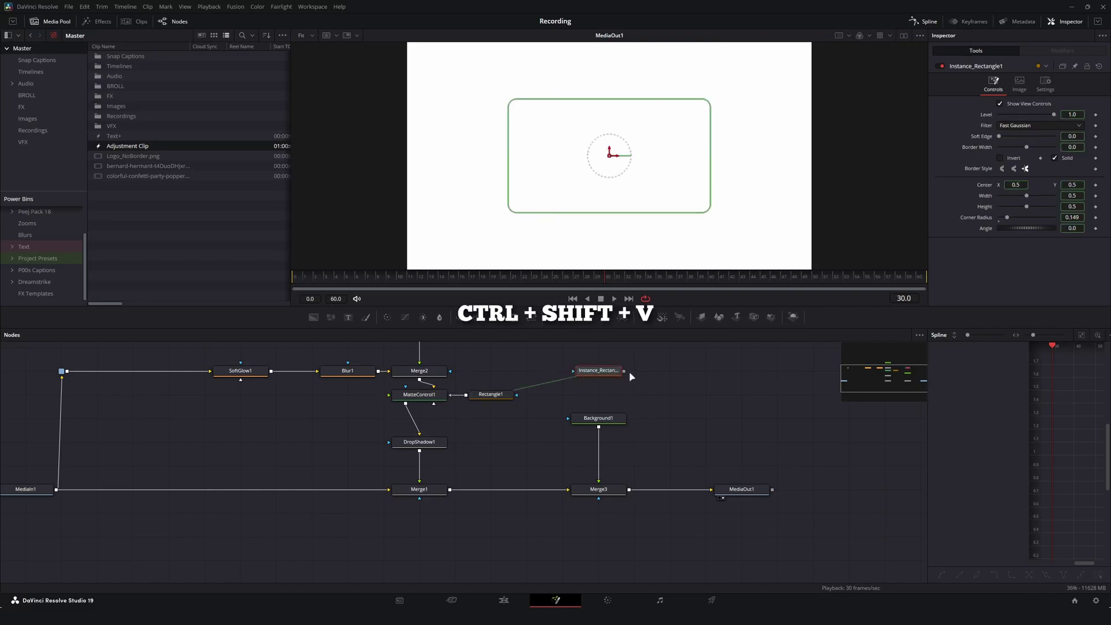
pyautogui.moveTo(620, 374); pyautogui.dragTo(610, 422)
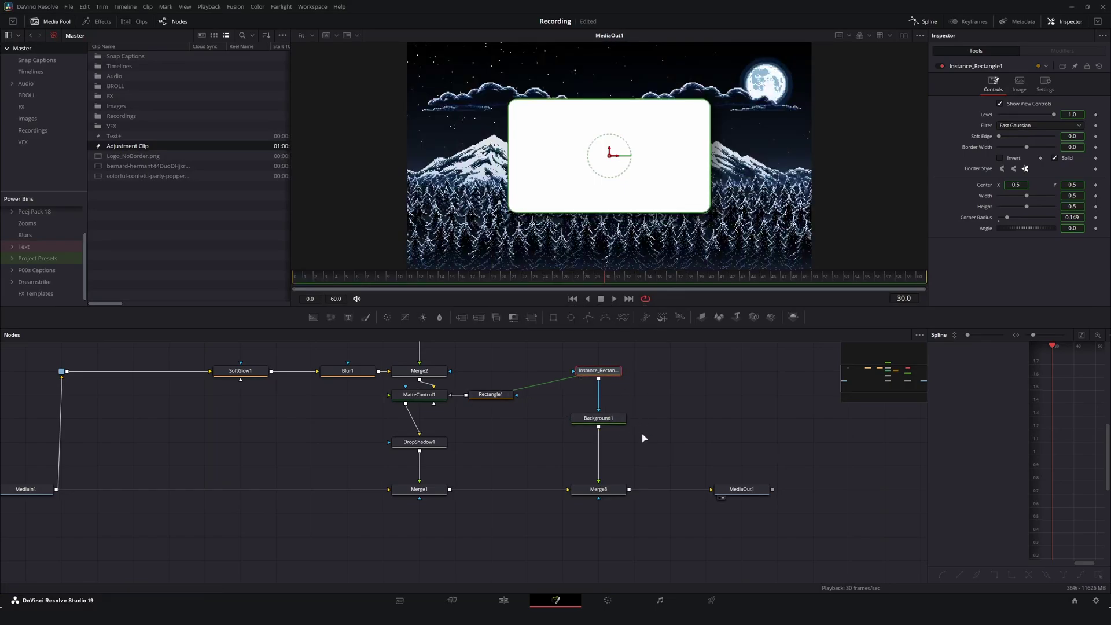
pyautogui.rightClick(668, 374)
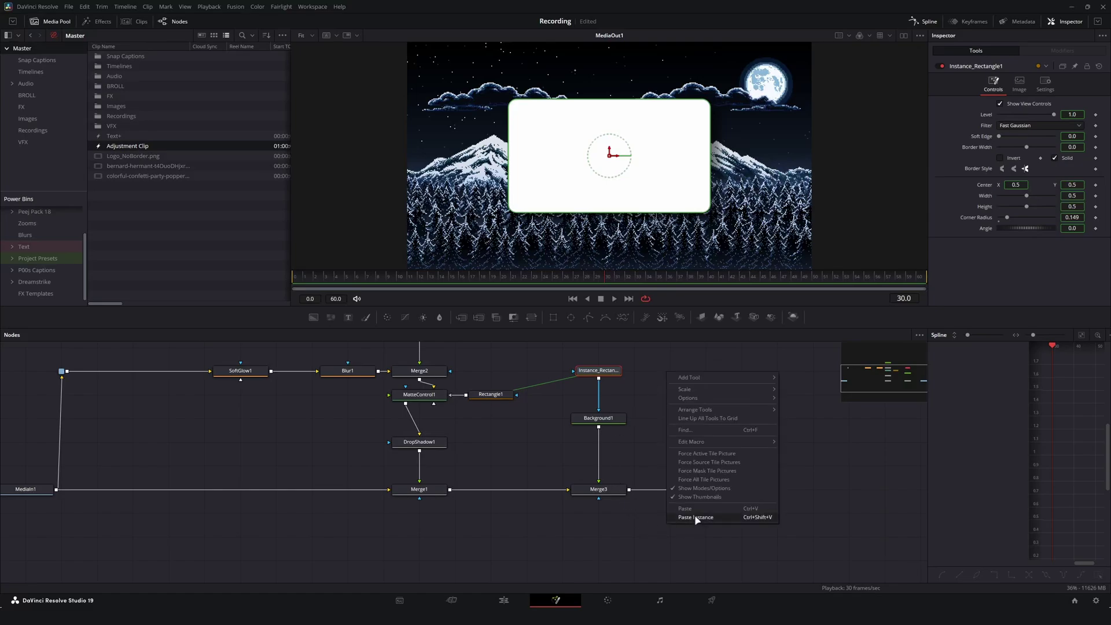
pyautogui.click(631, 367)
# - Try a width of 0.279 on the instanced rectangle, compare it with Rectangle1, and undo the change
pyautogui.click(606, 372)
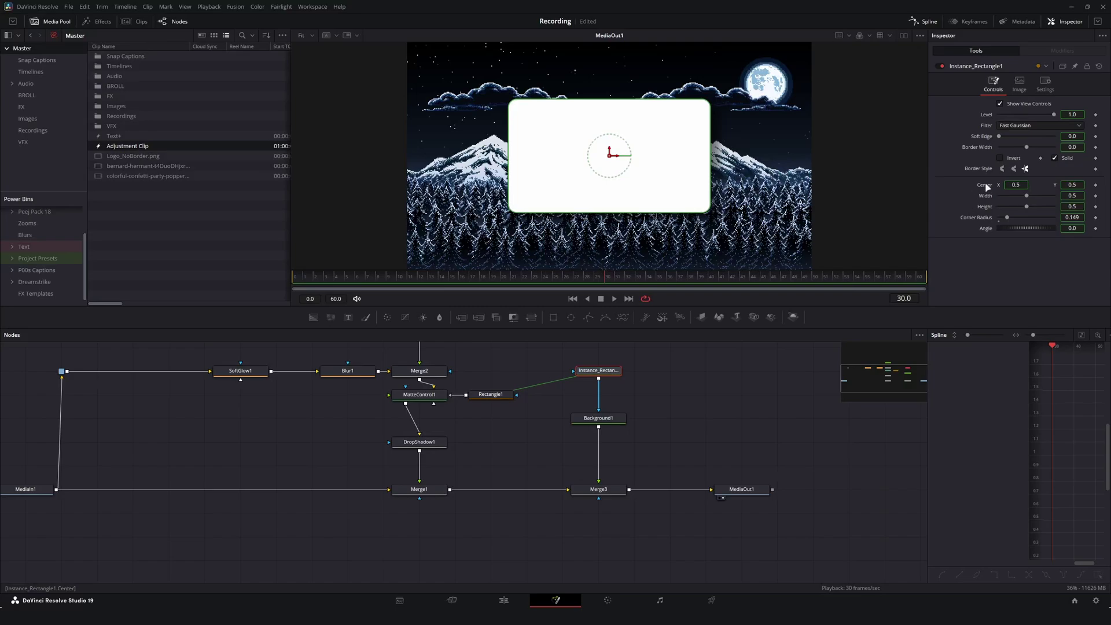
pyautogui.moveTo(1076, 196); pyautogui.dragTo(948, 196)
pyautogui.click(486, 394)
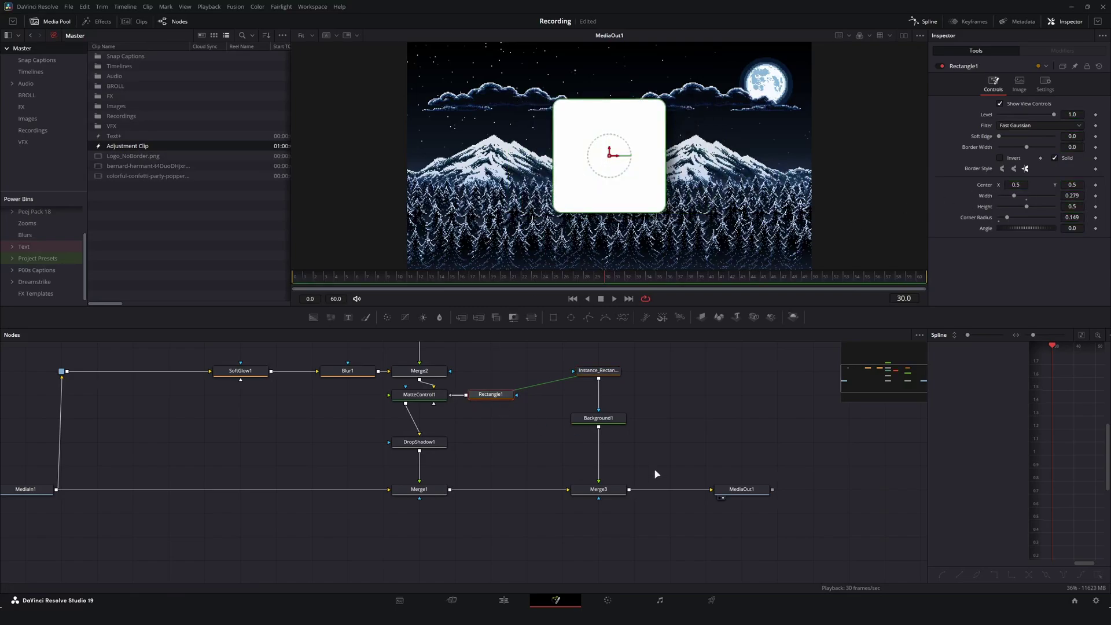
pyautogui.click(600, 376)
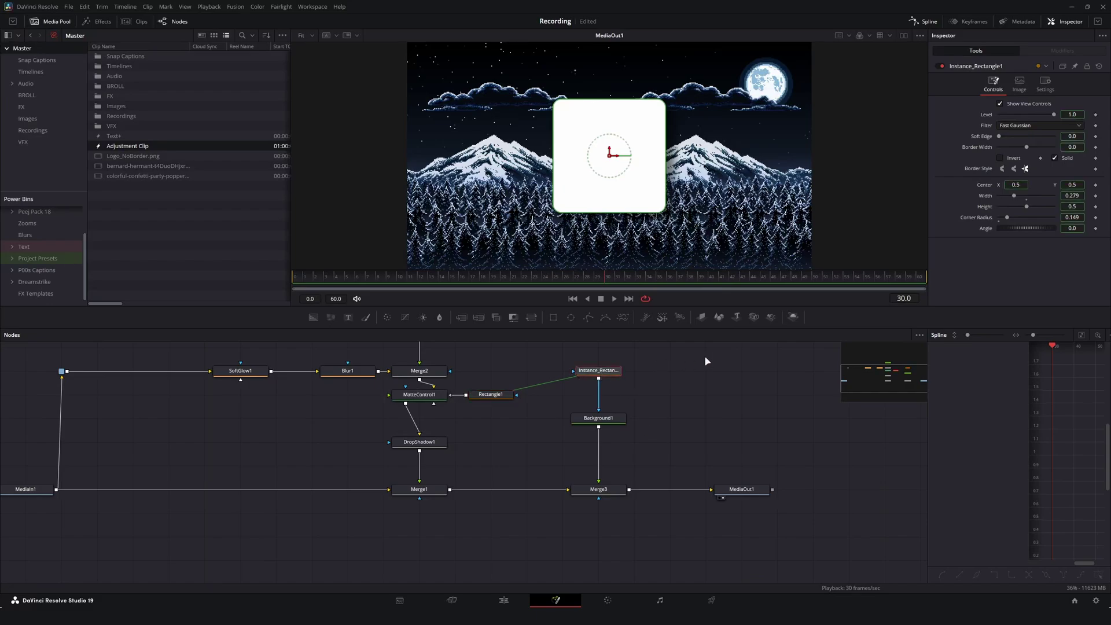
pyautogui.hotkey('ctrl', 'z')
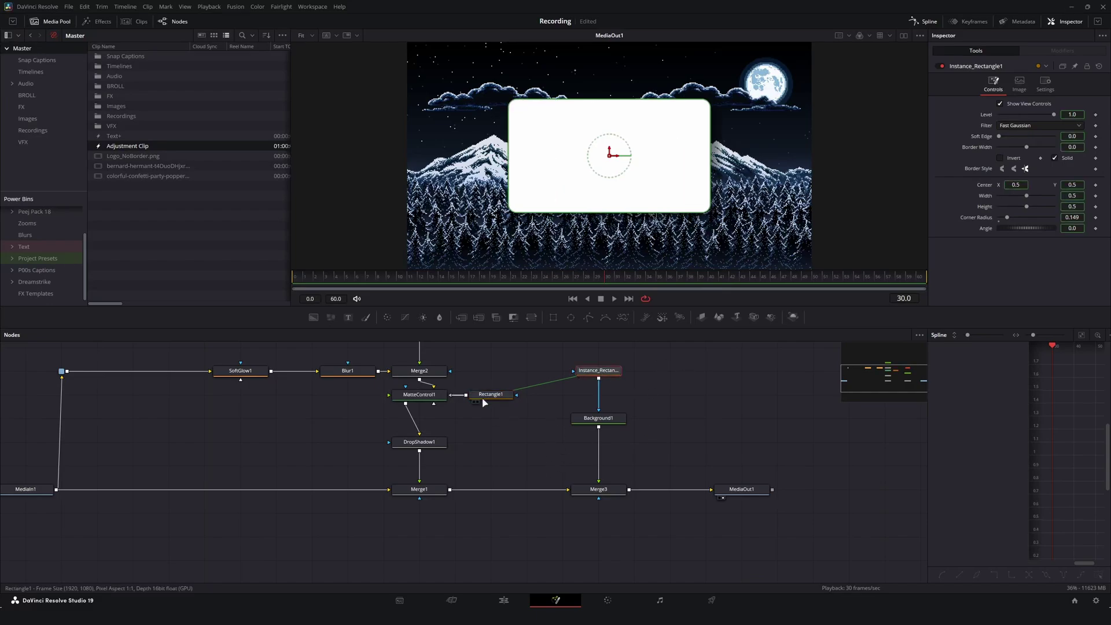
# - Lower Background1 toward Merge3 and move the instanced rectangle down level with Rectangle1
pyautogui.moveTo(540, 398); pyautogui.dragTo(618, 495)
pyautogui.click(682, 426)
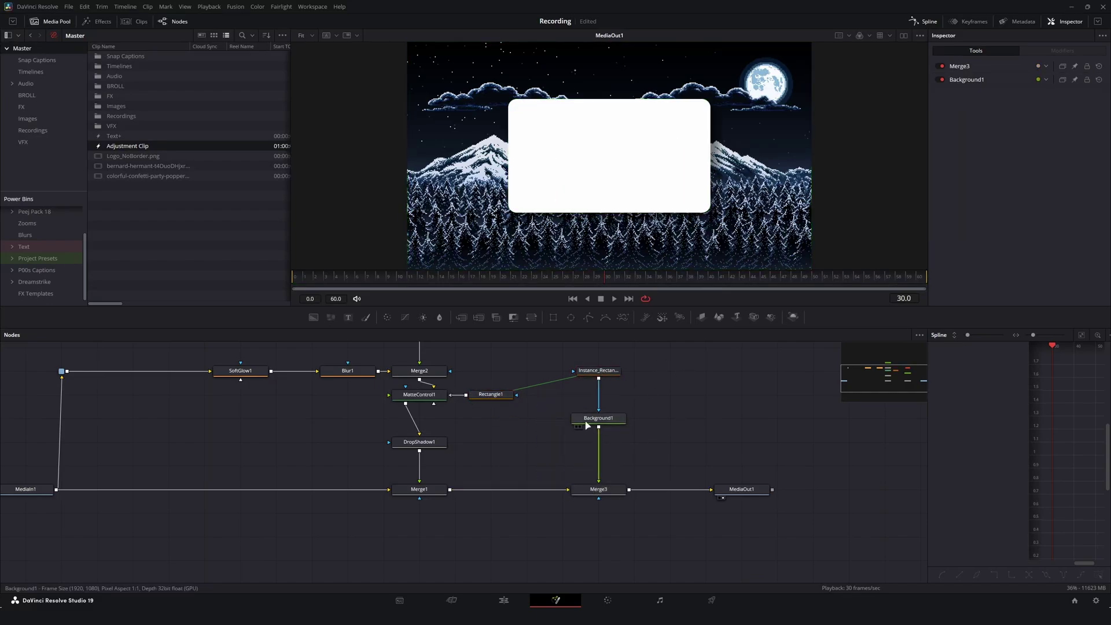
pyautogui.moveTo(586, 421); pyautogui.dragTo(588, 442)
pyautogui.moveTo(602, 370); pyautogui.dragTo(602, 395)
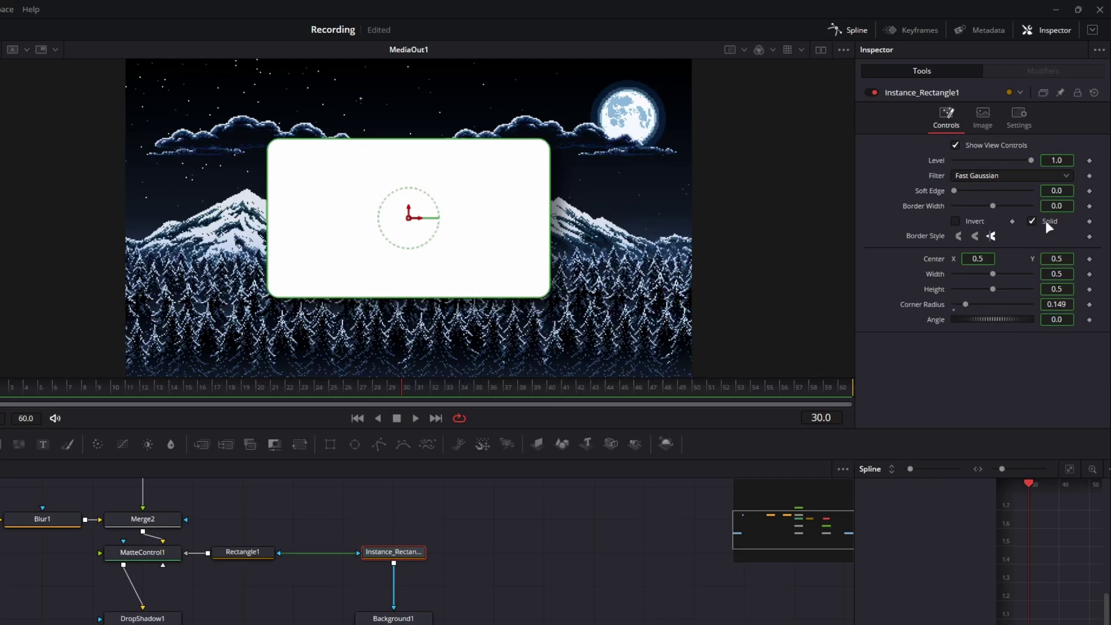
# - Deinstance the Solid, Border Width and Soft Edge settings of the instanced rectangle
pyautogui.rightClick(1048, 227)
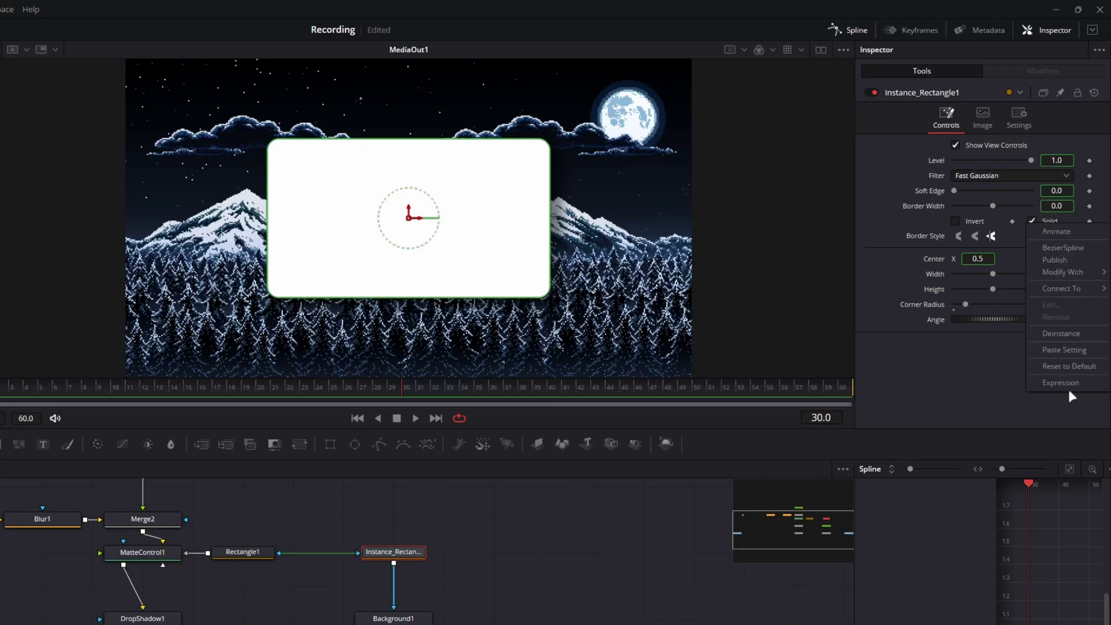
pyautogui.click(1064, 333)
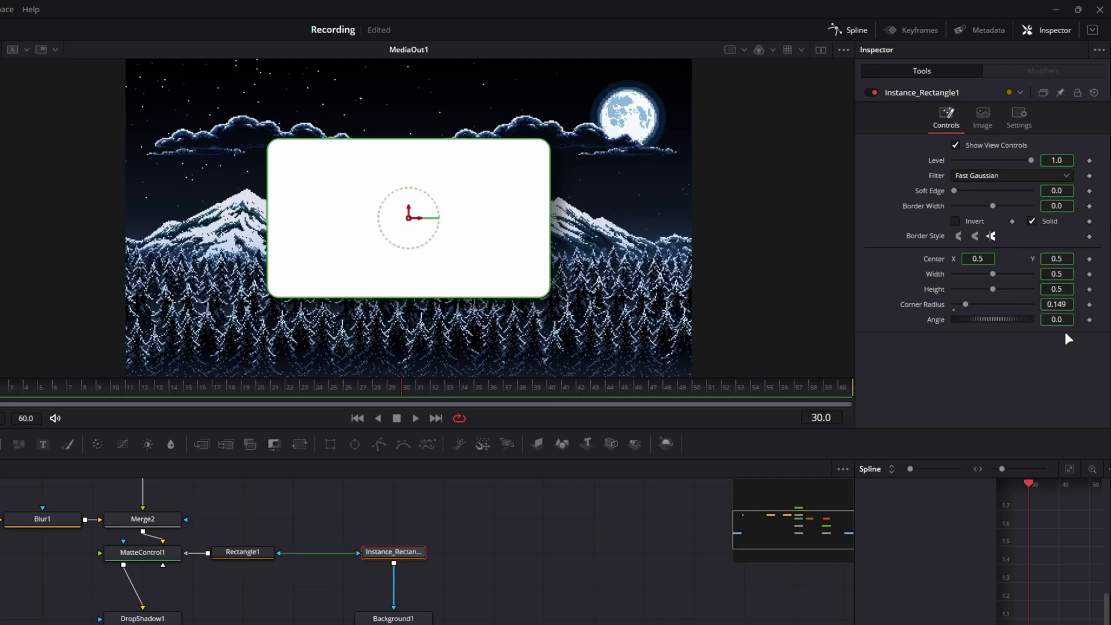
pyautogui.rightClick(921, 206)
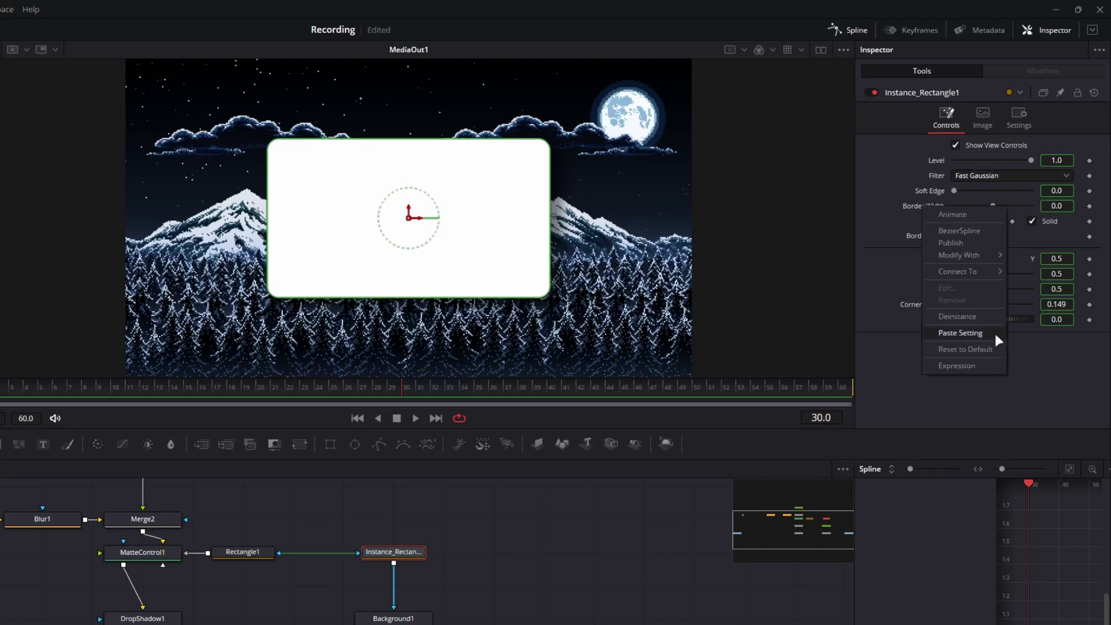
pyautogui.click(963, 315)
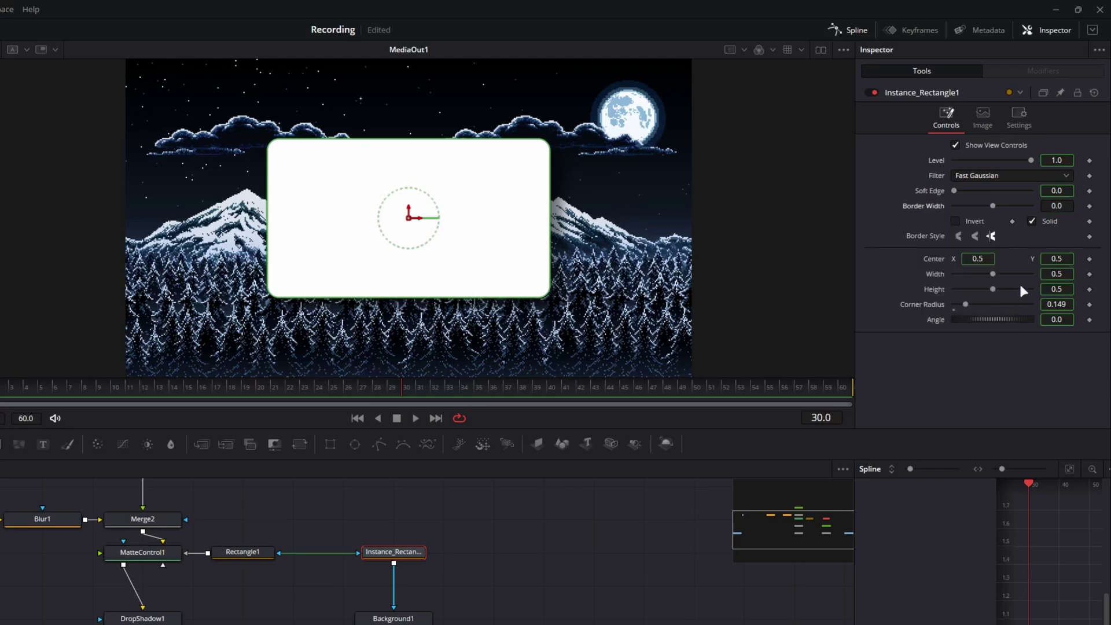
pyautogui.rightClick(926, 191)
pyautogui.click(965, 302)
# - Turn off Solid for the instanced rectangle and set its Border Width to 0.00162
pyautogui.click(1032, 222)
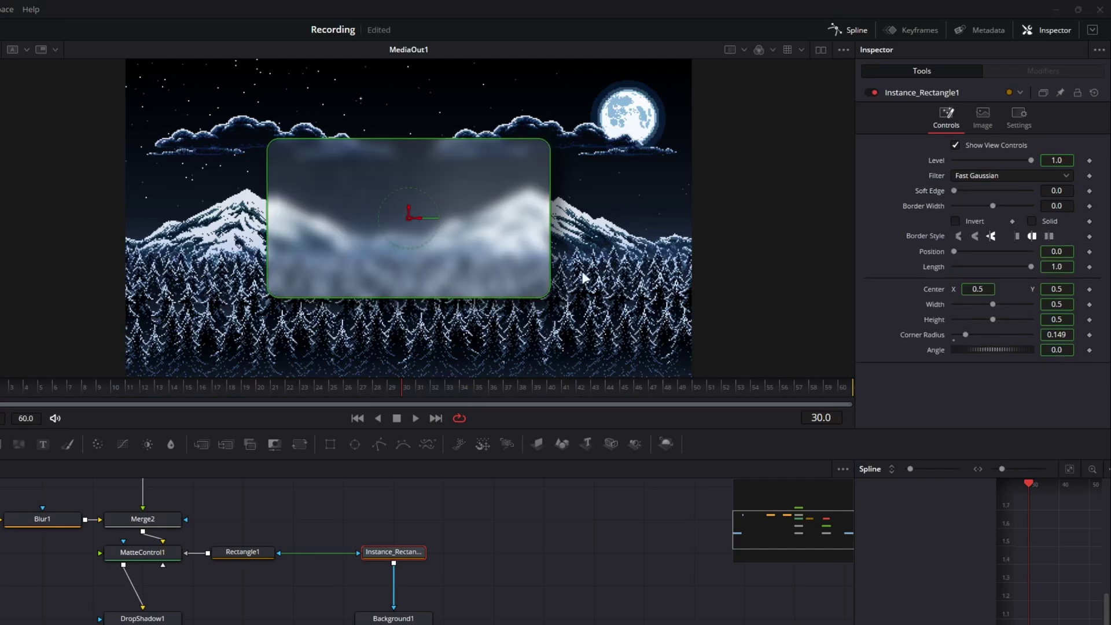
pyautogui.scroll(4, 583, 278)
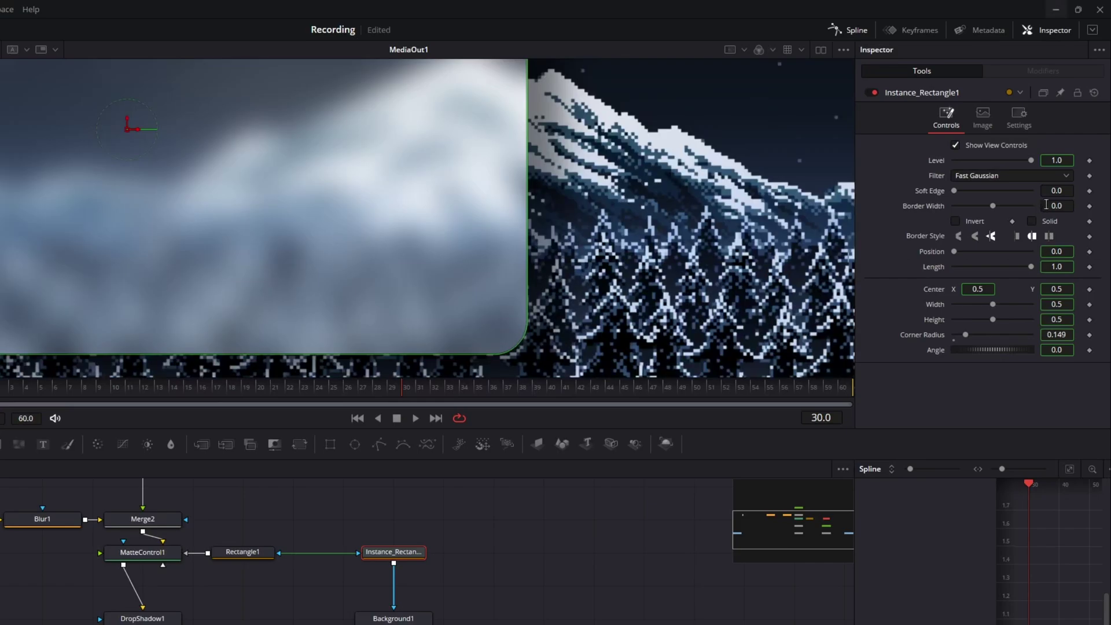
pyautogui.click(1046, 206)
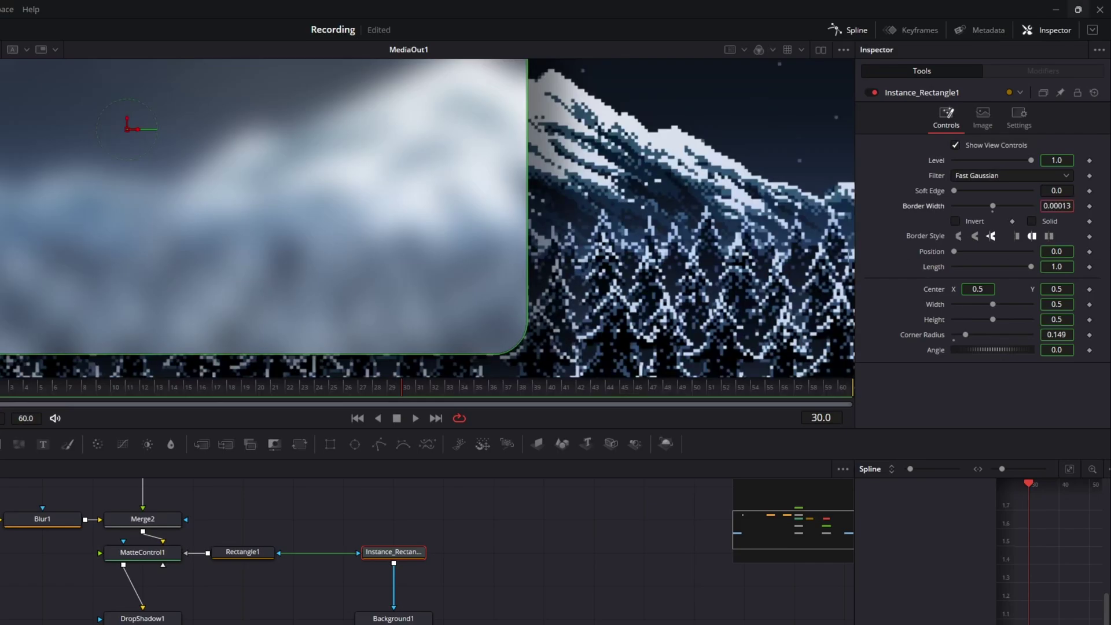
pyautogui.moveTo(1056, 205)
pyautogui.mouseDown()
pyautogui.moveTo(1044, 205)
pyautogui.moveTo(1059, 205)
pyautogui.mouseUp()
pyautogui.press('Return')
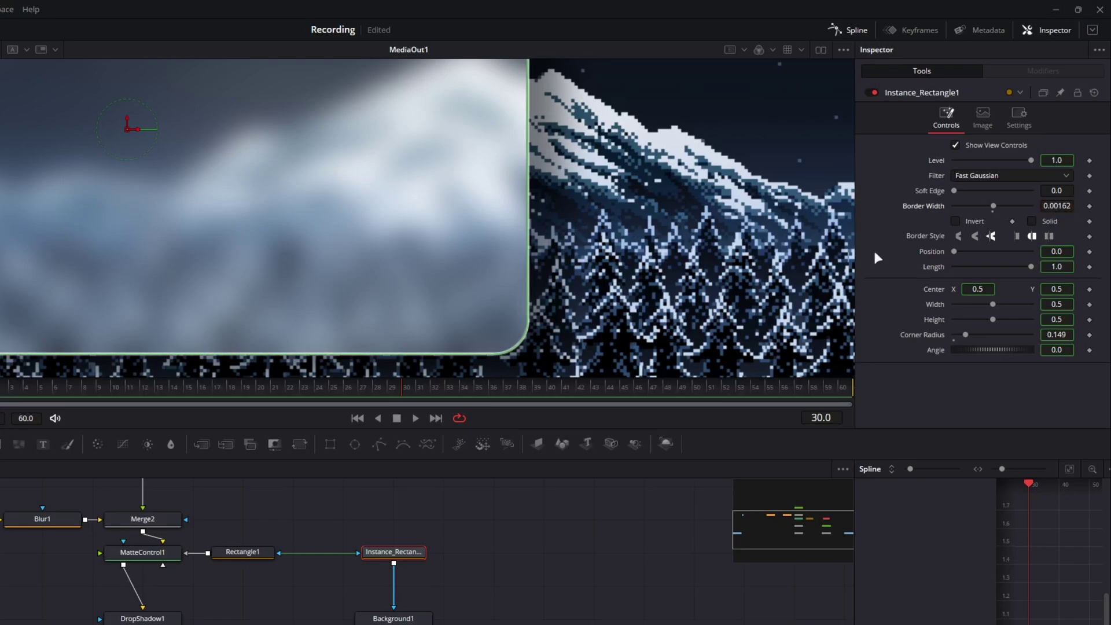
# - Set the instanced rectangle's Soft Edge to 0.0019 and inspect the softened white border up close and in full
pyautogui.moveTo(1052, 190); pyautogui.dragTo(1065, 190)
pyautogui.press('BackSpace')
pyautogui.write('6')
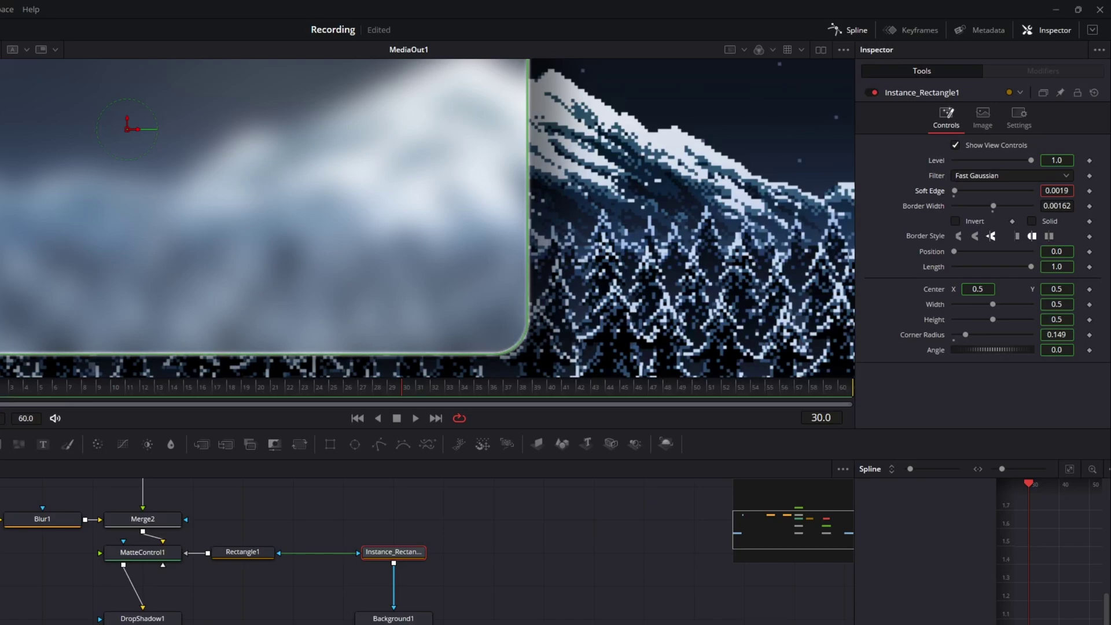
pyautogui.press('Return')
pyautogui.scroll(-5, 408, 242)
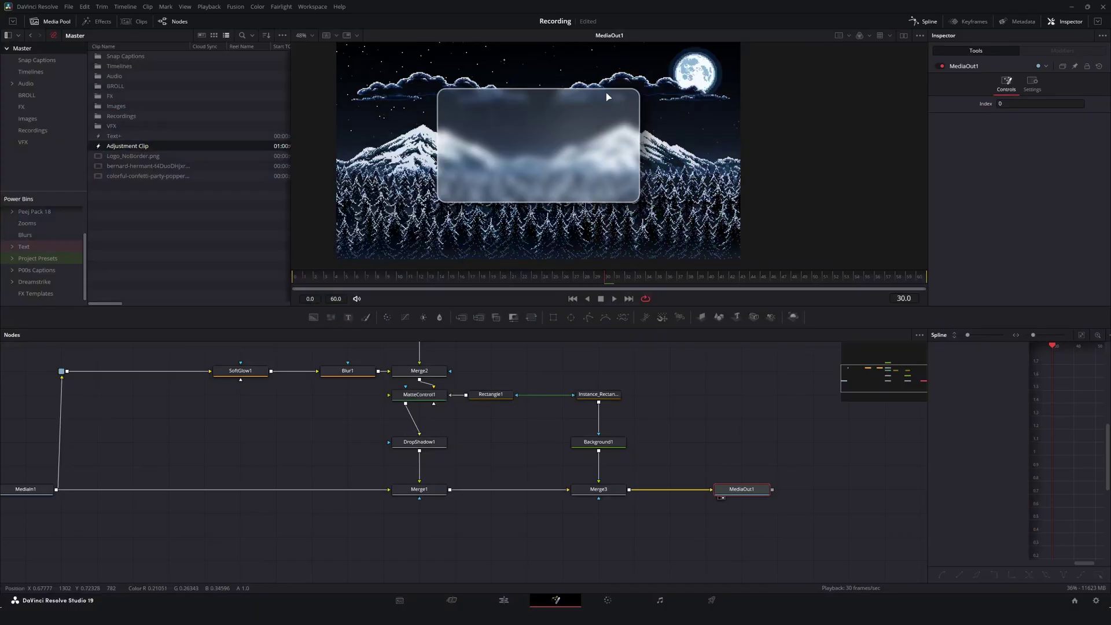
pyautogui.scroll(4, 671, 141)
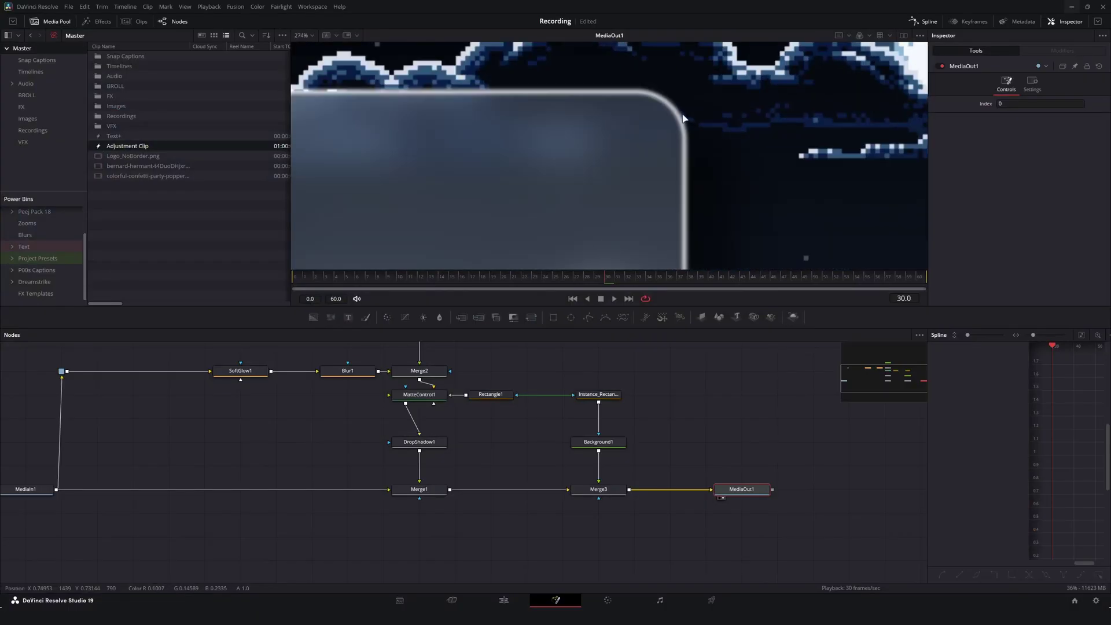
pyautogui.scroll(-3, 671, 141)
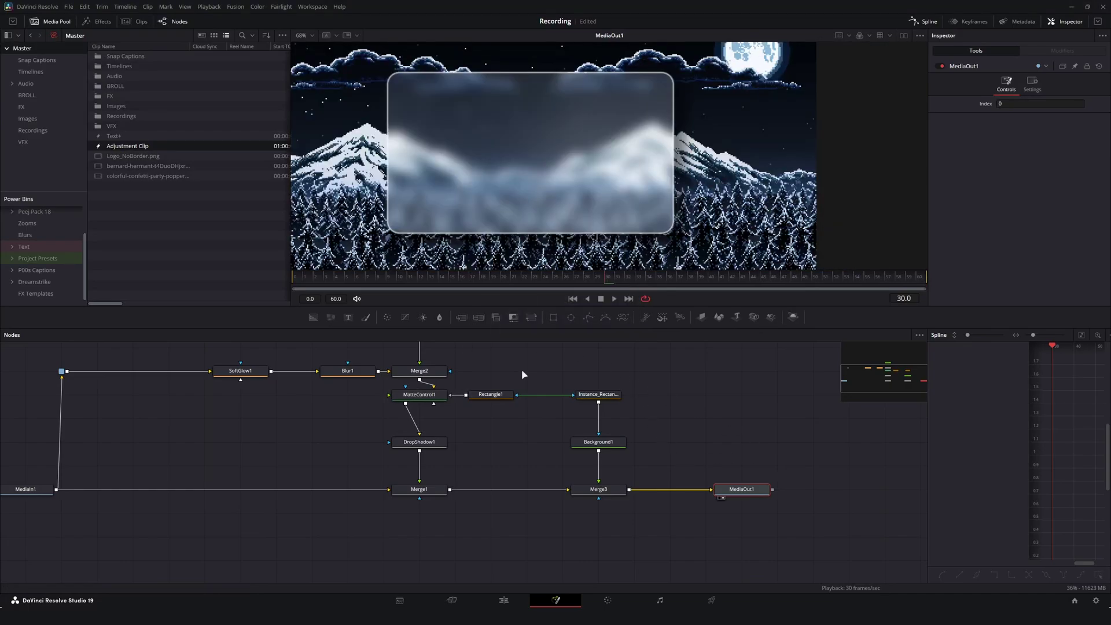
# - Move Background1 up and try a Soft Glow node after it with Glow Size 3.1 and Gain 3.894
pyautogui.moveTo(556, 366); pyautogui.dragTo(606, 444)
pyautogui.moveTo(606, 444); pyautogui.dragTo(606, 420)
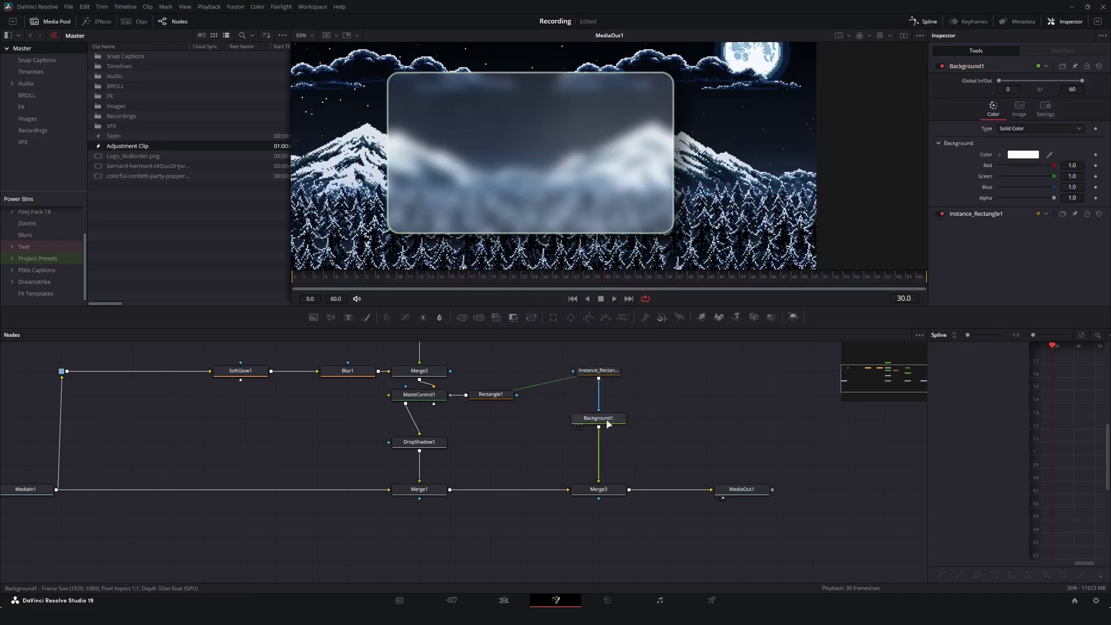
pyautogui.click(607, 420)
pyautogui.hotkey('shift', 'space')
pyautogui.write('sof')
pyautogui.press('Return')
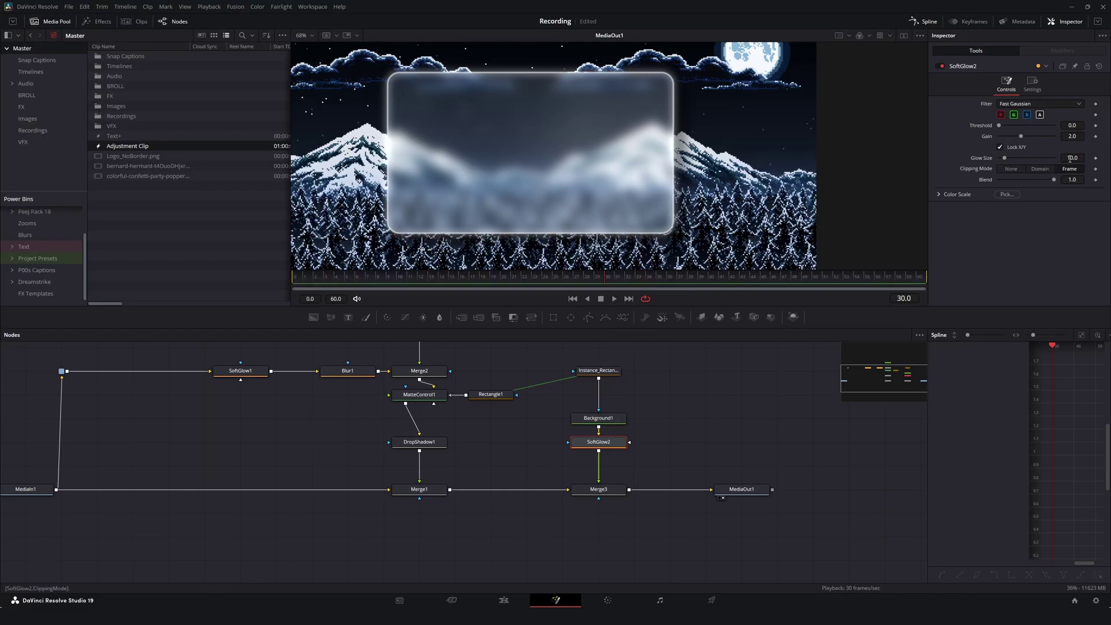
pyautogui.moveTo(1071, 158); pyautogui.dragTo(1033, 157)
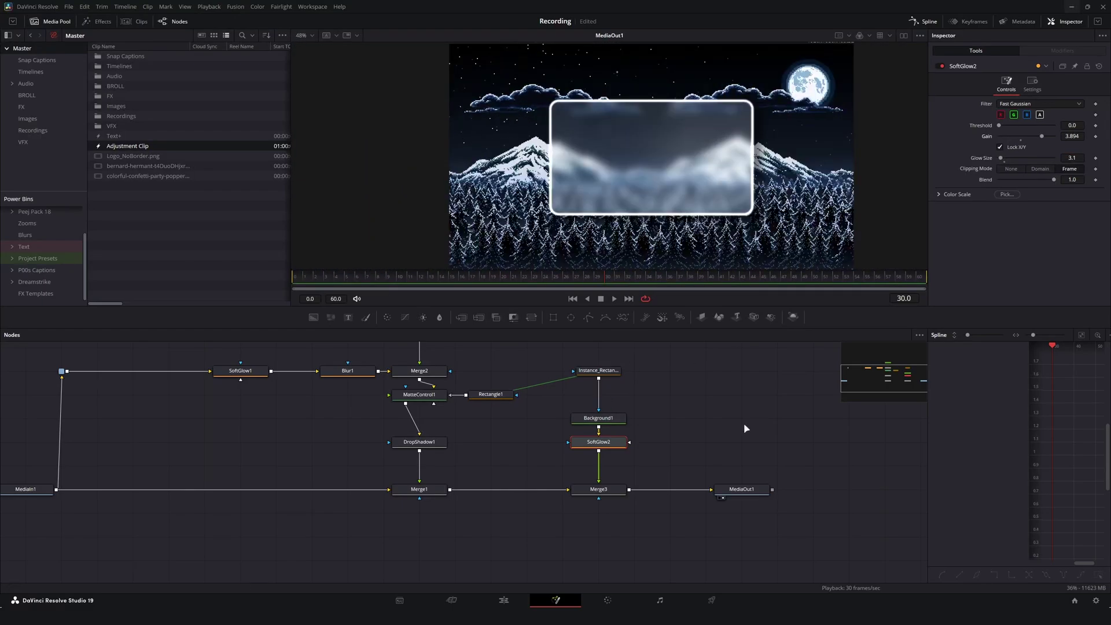
# - Delete the Soft Glow node between Background1 and Merge3
pyautogui.click(681, 437)
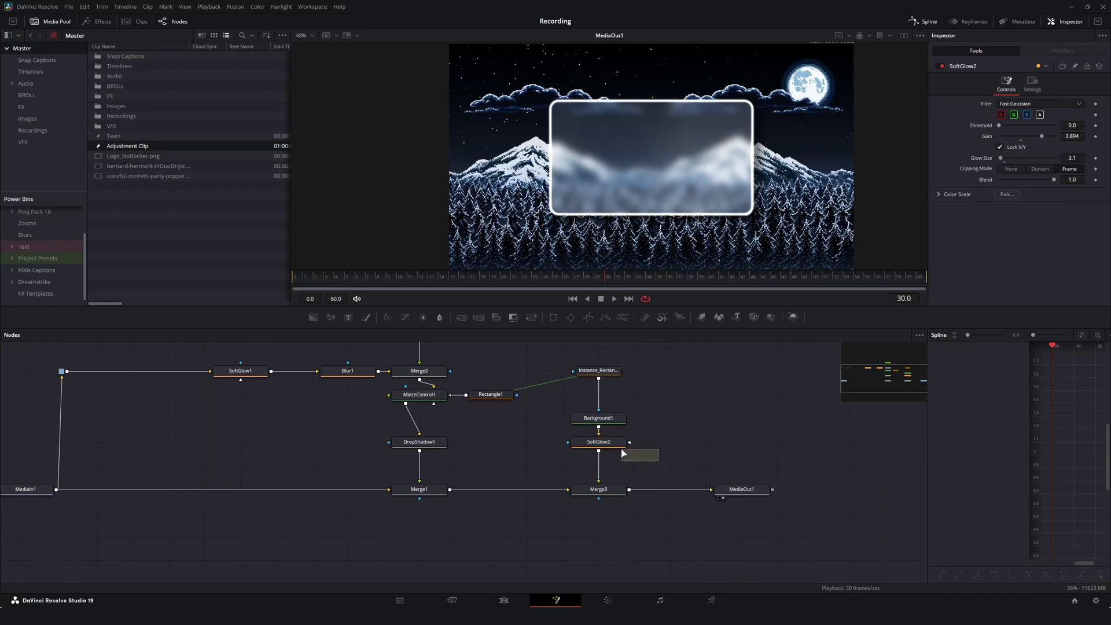
pyautogui.click(598, 441)
pyautogui.press('Delete')
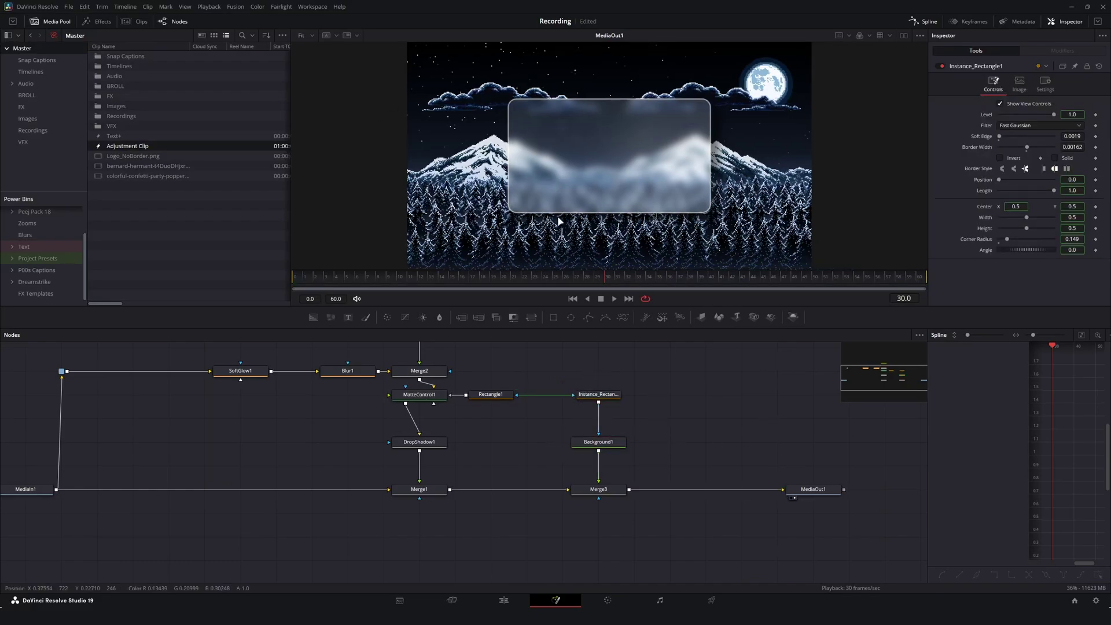
# - Keyframe the Height of Rectangle1 at frame 0 and at frame 30
pyautogui.click(499, 396)
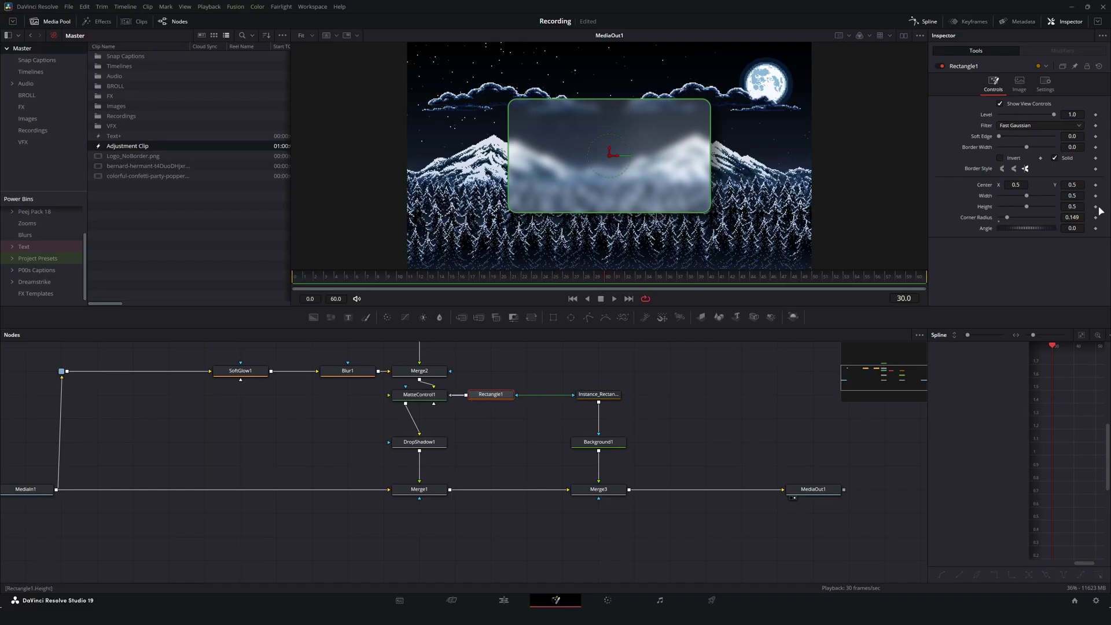
pyautogui.moveTo(544, 277); pyautogui.dragTo(213, 282)
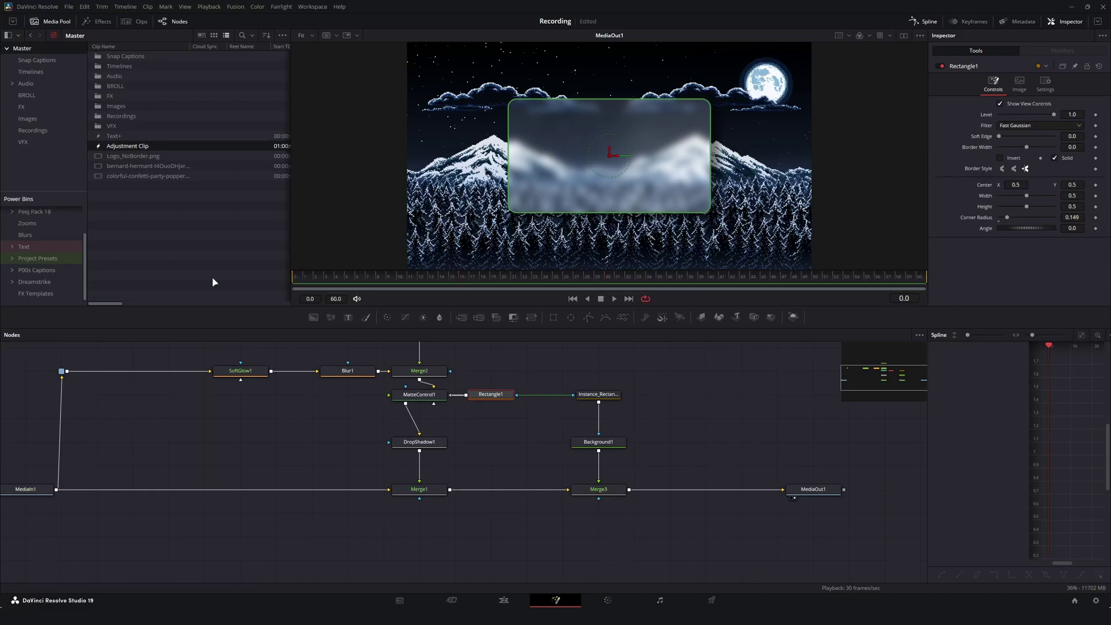
pyautogui.click(1095, 206)
pyautogui.moveTo(507, 278); pyautogui.dragTo(609, 278)
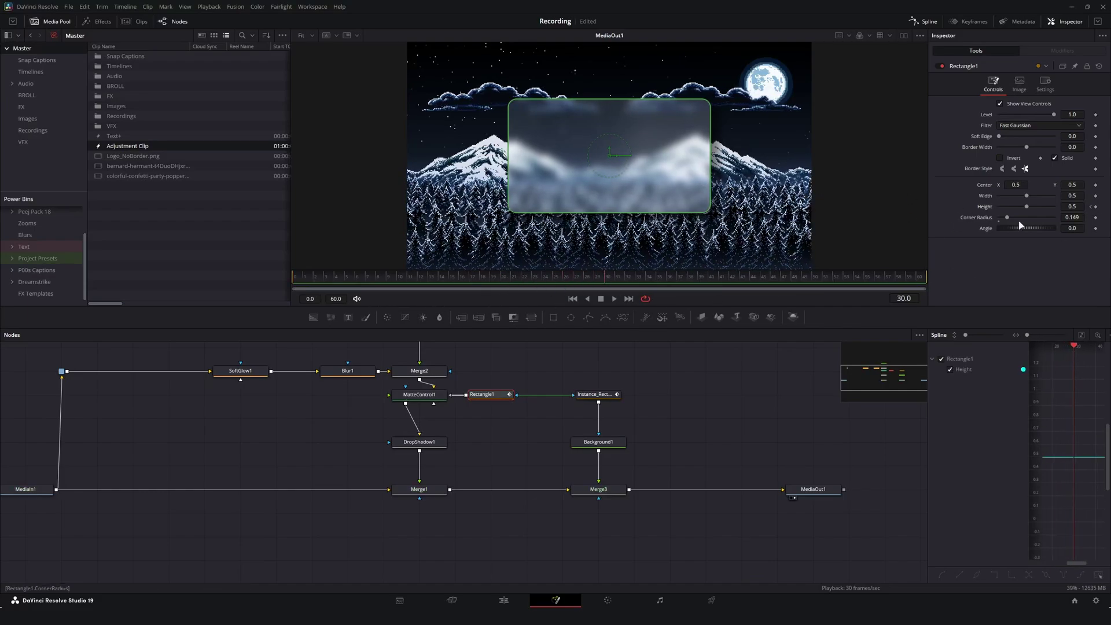
pyautogui.click(1095, 207)
# - Set Rectangle1's Height to 0 at frame 0 and scrub to frame 30 to check the growth
pyautogui.press('Home')
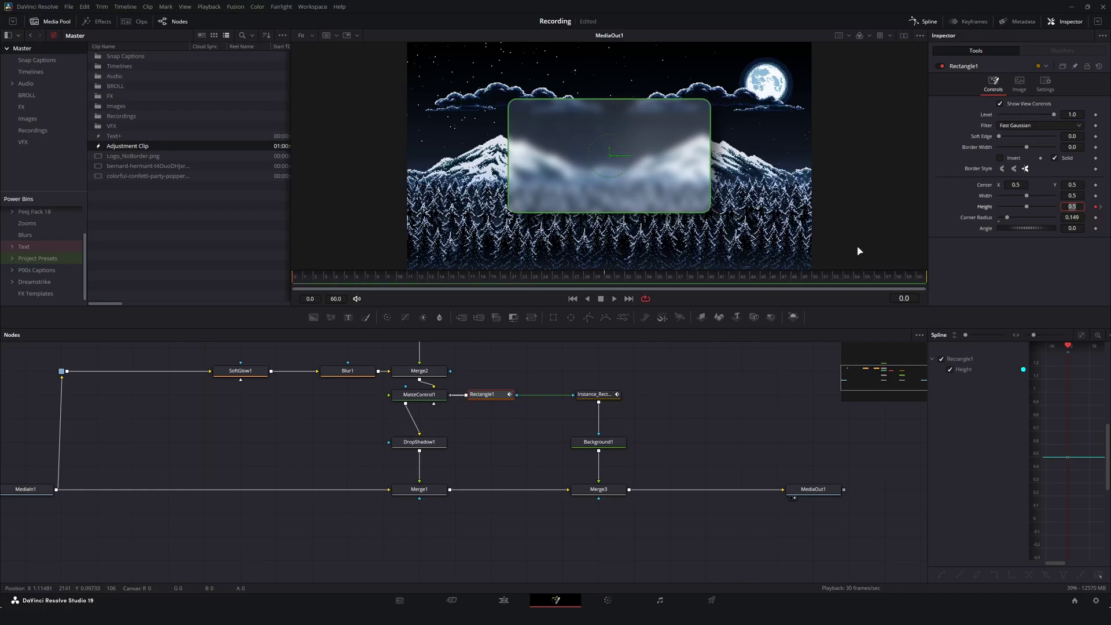
pyautogui.press('Tab')
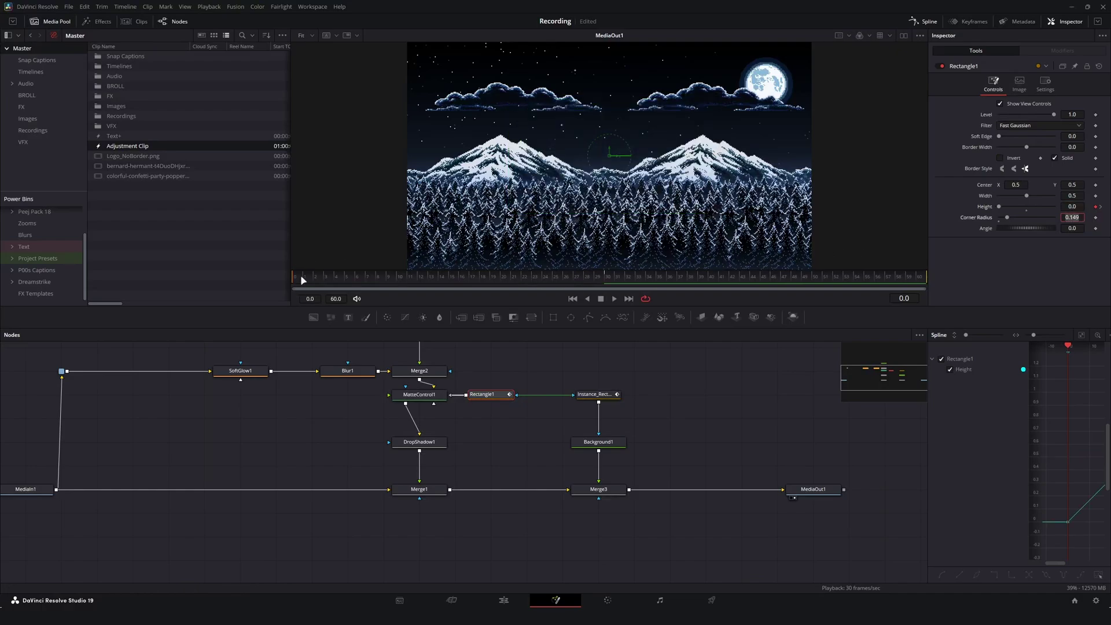
pyautogui.moveTo(302, 280); pyautogui.dragTo(607, 286)
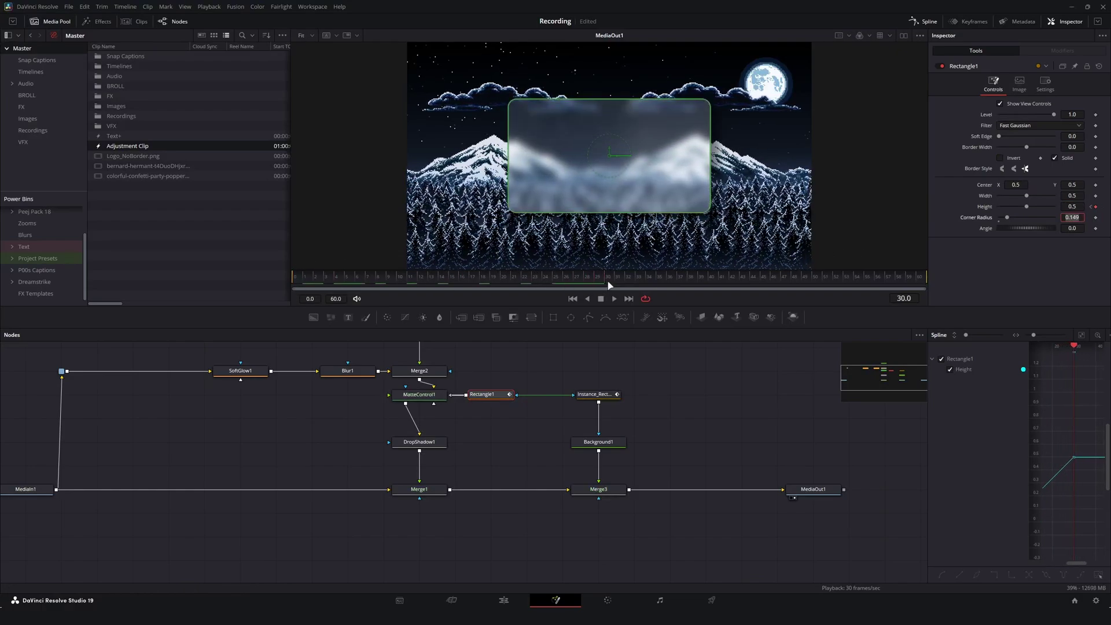
# - Widen the spline editor, fit the Height curve in it, and ease both of its keyframes
pyautogui.moveTo(931, 371); pyautogui.dragTo(769, 371)
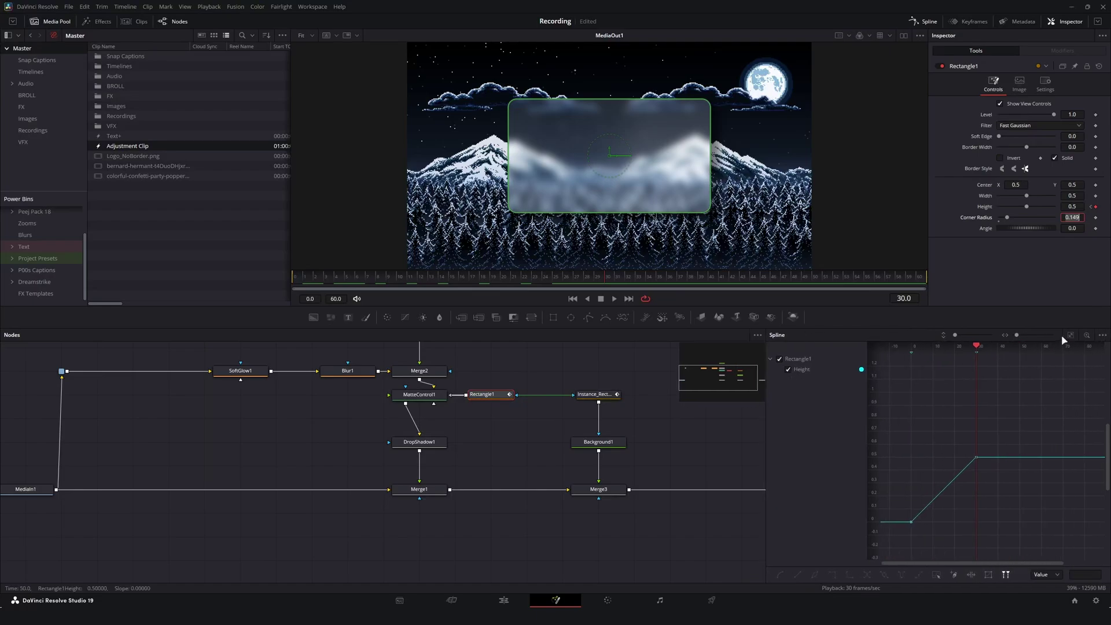
pyautogui.click(1070, 336)
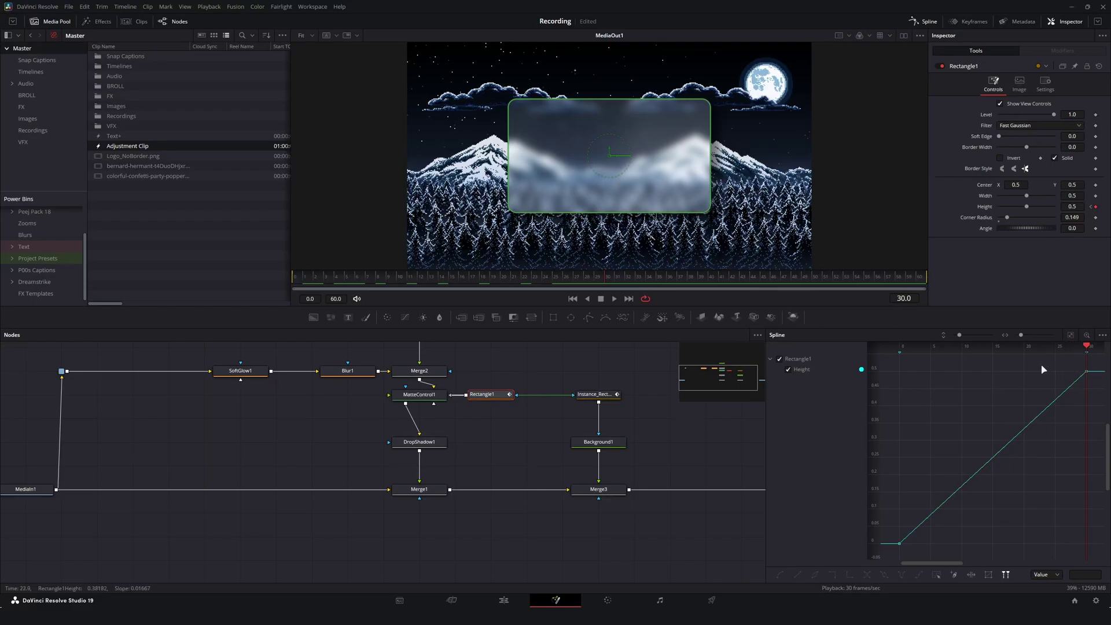
pyautogui.moveTo(1097, 363); pyautogui.dragTo(863, 585)
pyautogui.press('f')
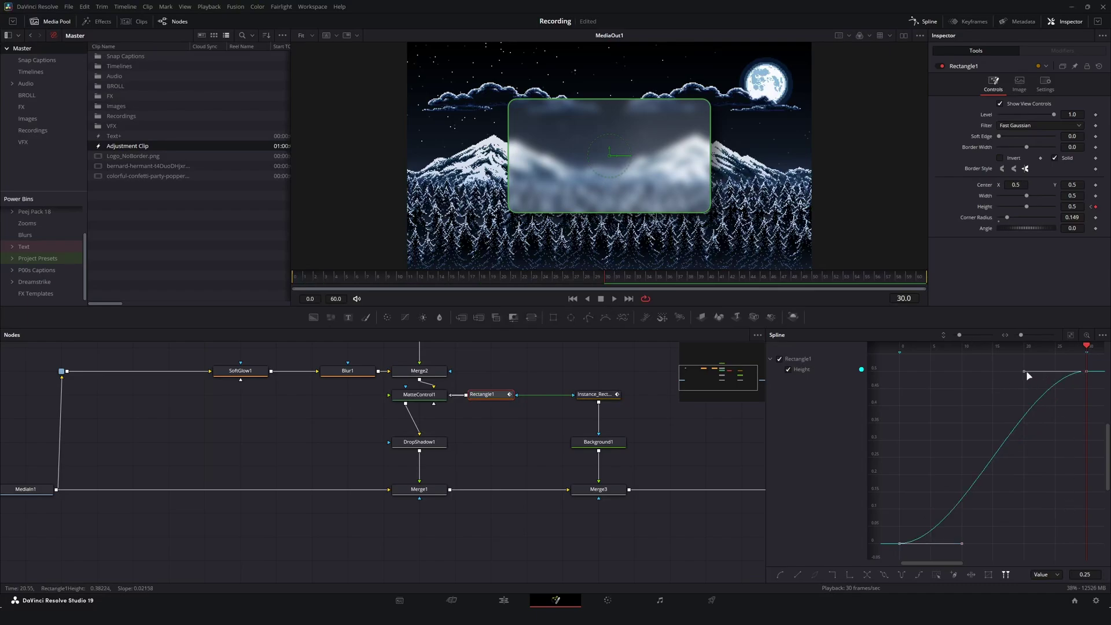
# - Extend the last Height keyframe's handle horizontally back to about frame 6 and play the animation
pyautogui.moveTo(1023, 371); pyautogui.dragTo(936, 375)
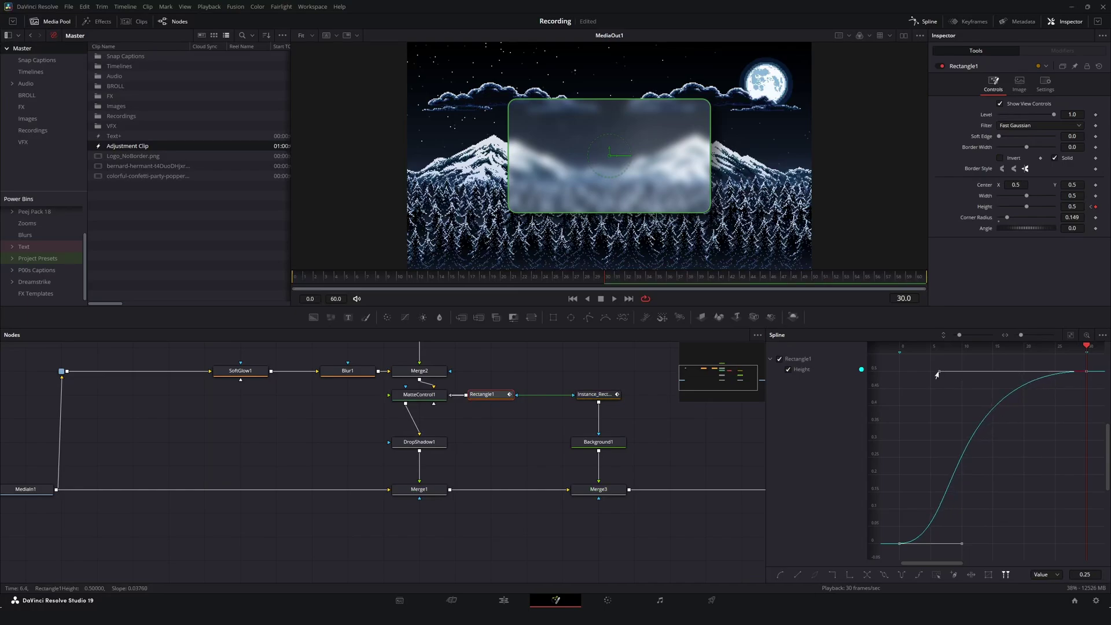
pyautogui.press('space')
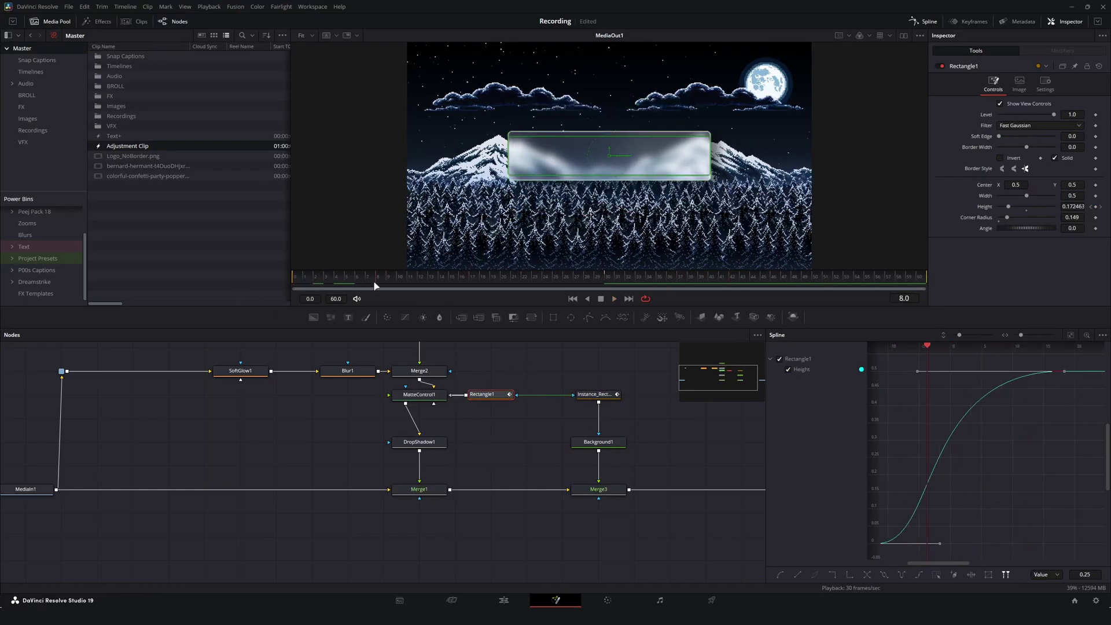
pyautogui.press('space')
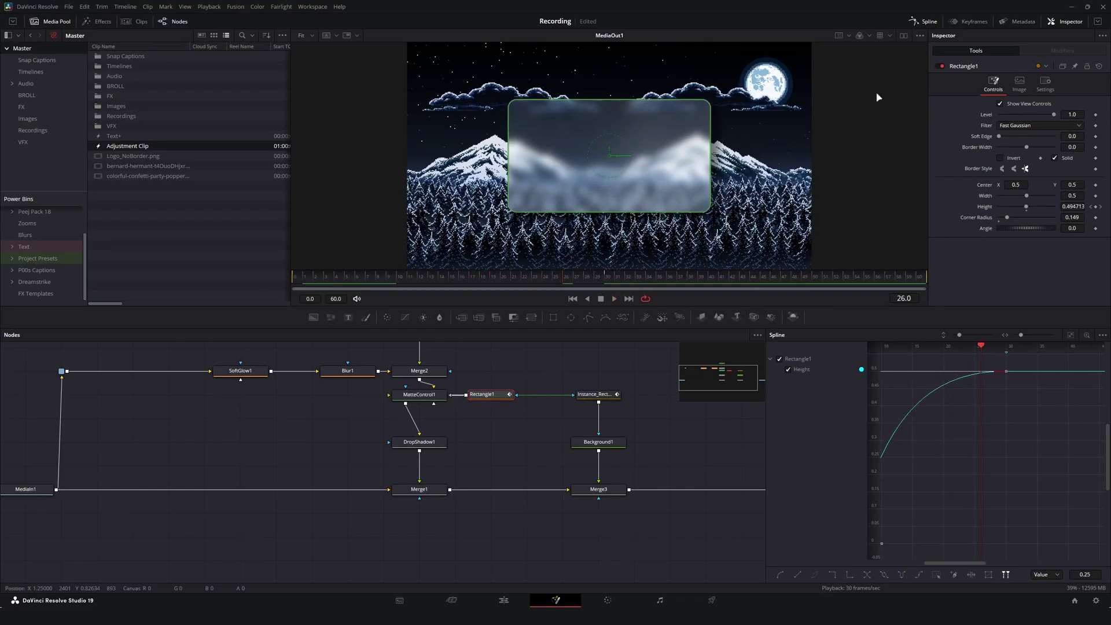
# - Enable Motion Blur on Rectangle1 with a Quality of 5
pyautogui.click(491, 396)
pyautogui.click(1050, 88)
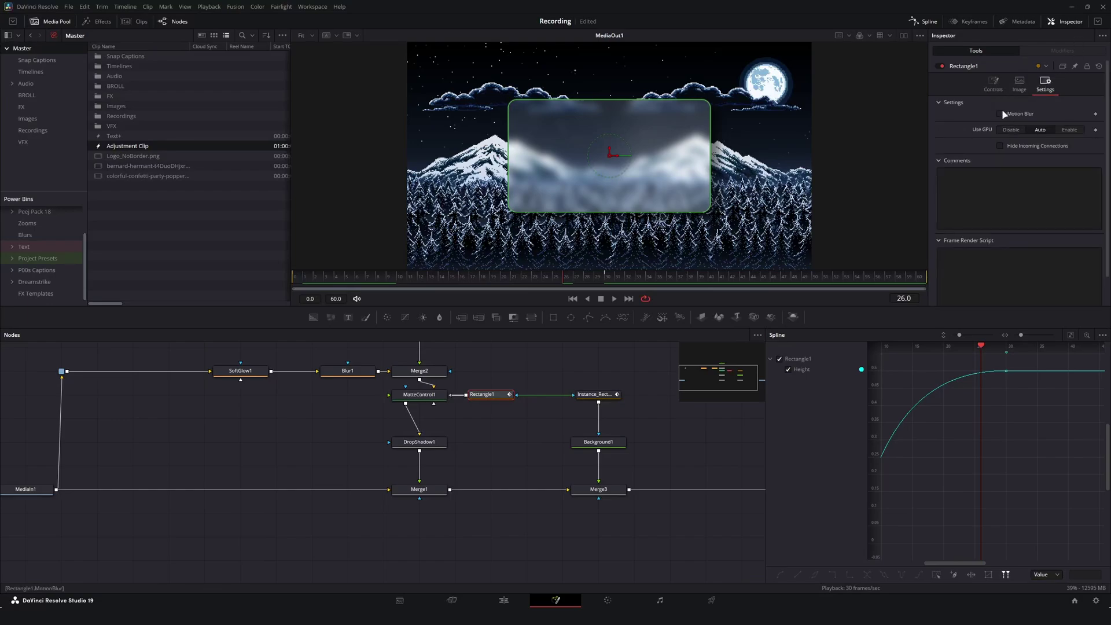
pyautogui.moveTo(1011, 126); pyautogui.dragTo(1027, 126)
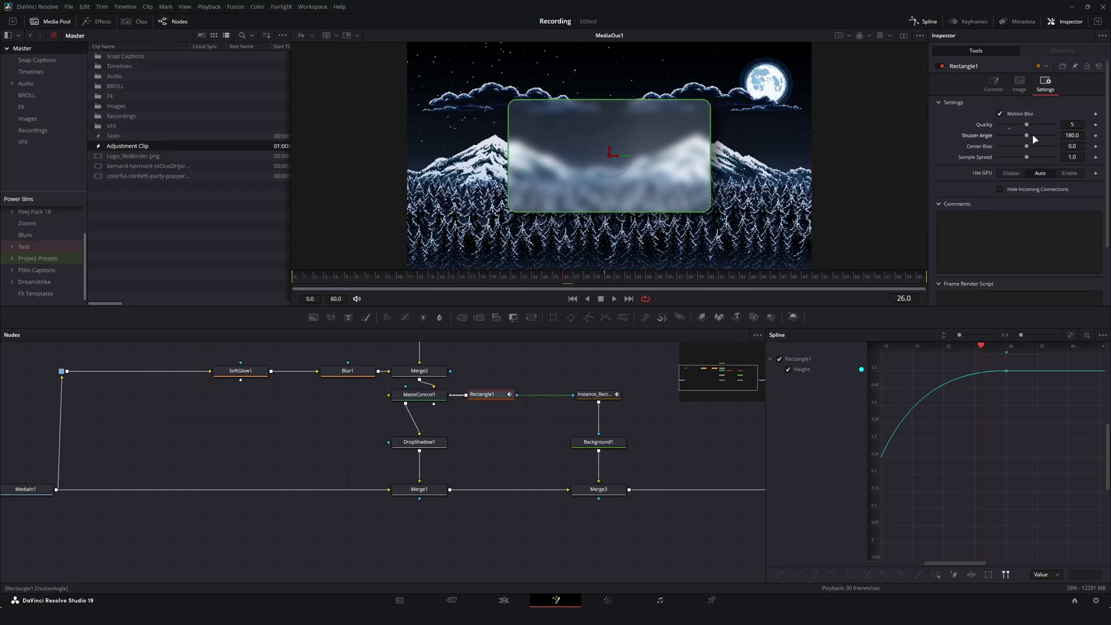
# - Switch to the Edit page and play the animated glass rectangle repeatedly from the start of the timeline
pyautogui.click(504, 600)
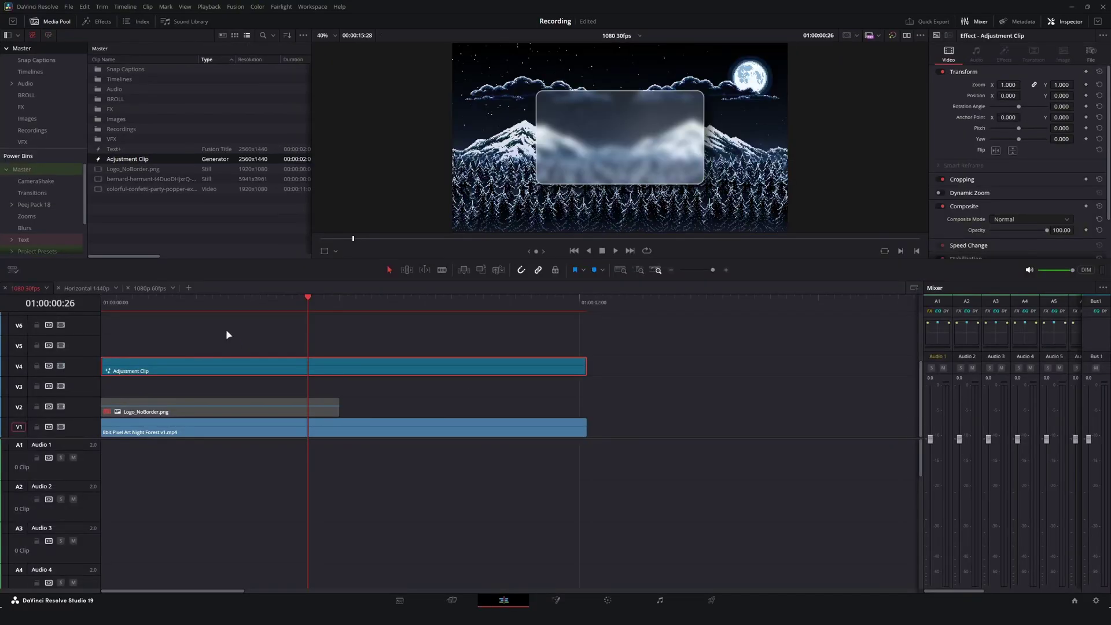
pyautogui.moveTo(172, 303); pyautogui.dragTo(91, 314)
pyautogui.moveTo(332, 437); pyautogui.dragTo(332, 475)
pyautogui.hotkey('ctrl', '-')
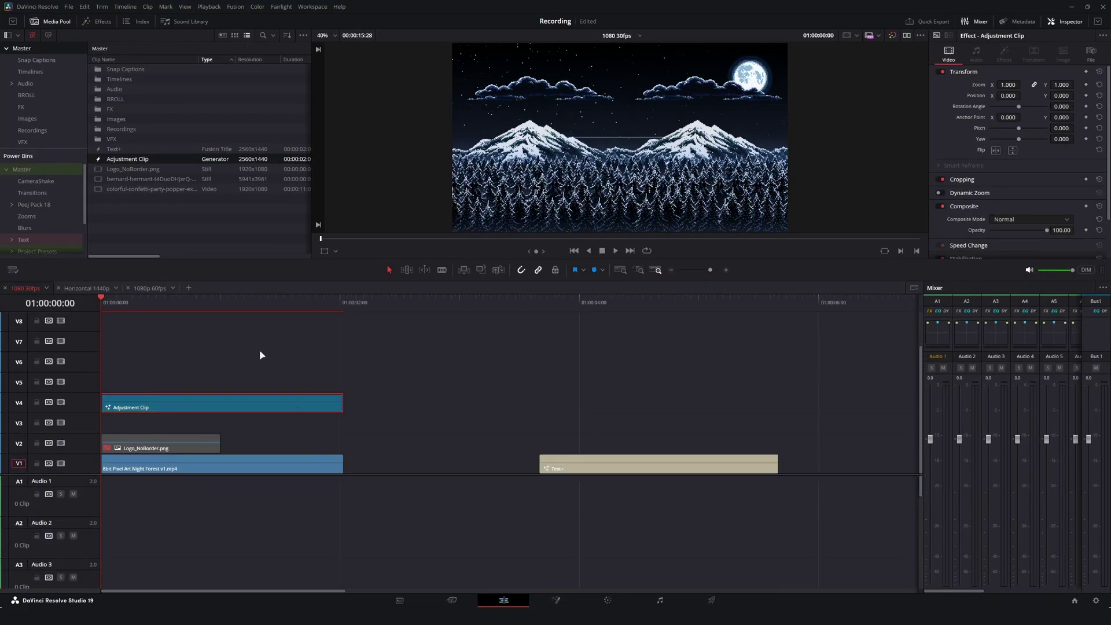
pyautogui.press('space')
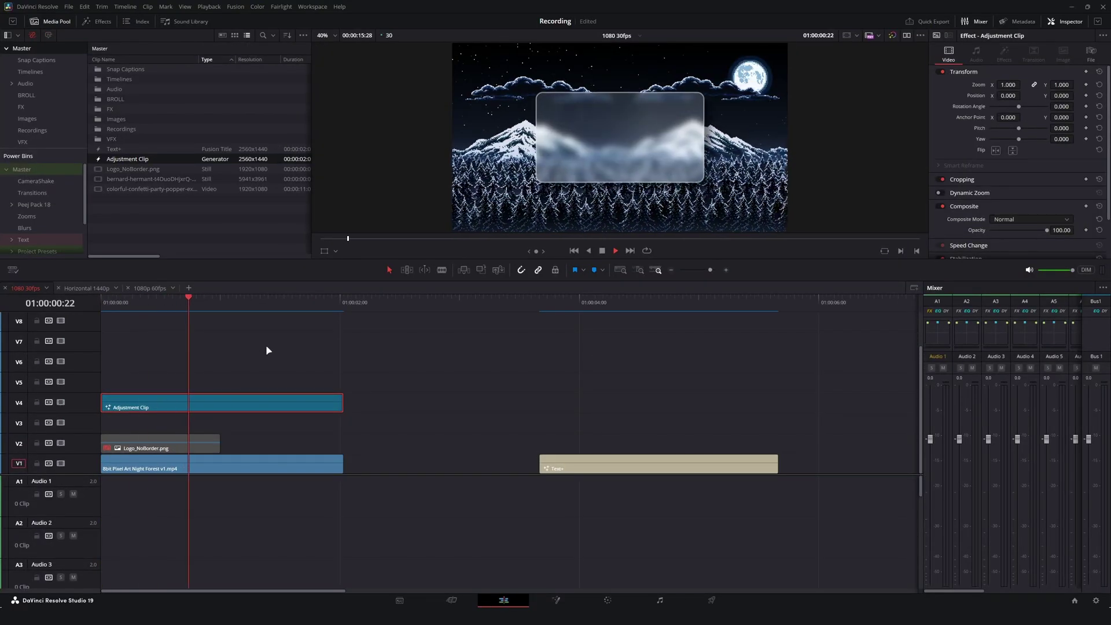
pyautogui.press('Home')
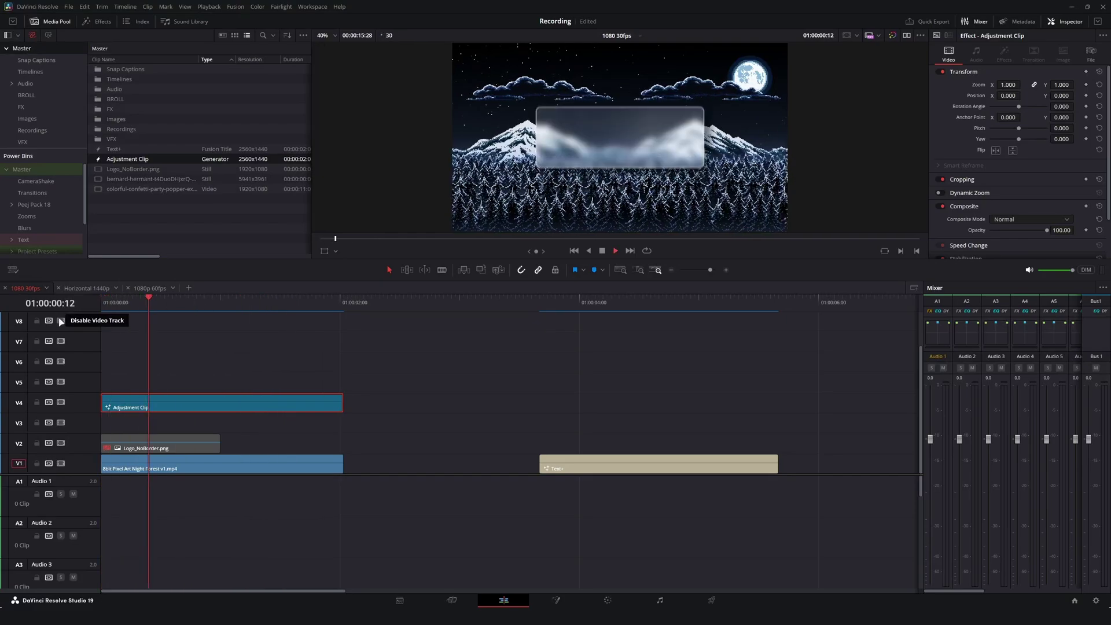
pyautogui.press('Home')
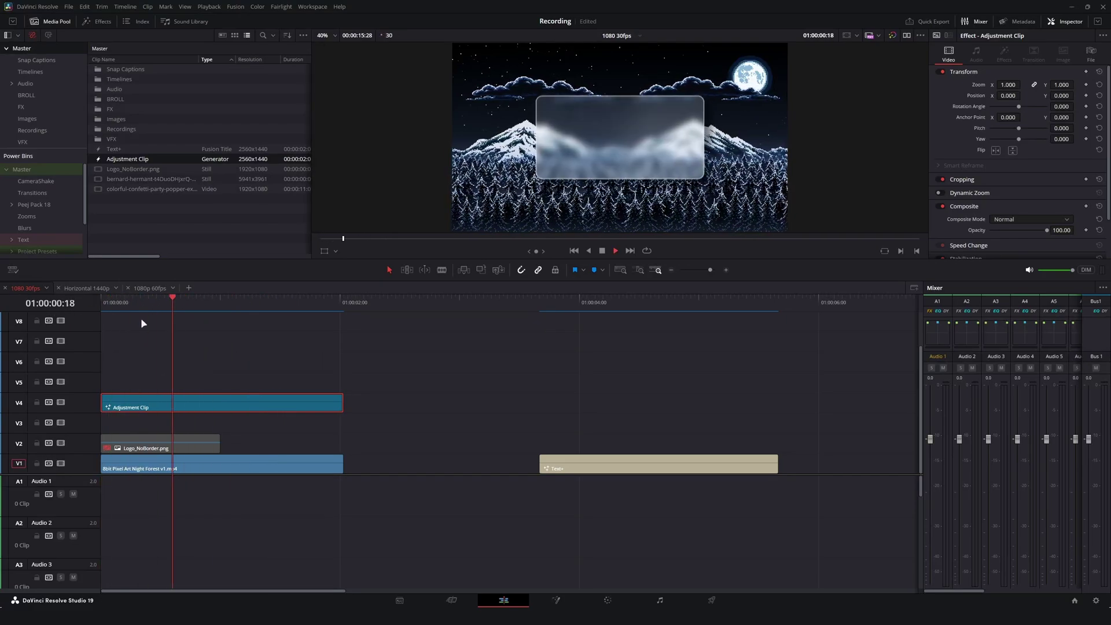